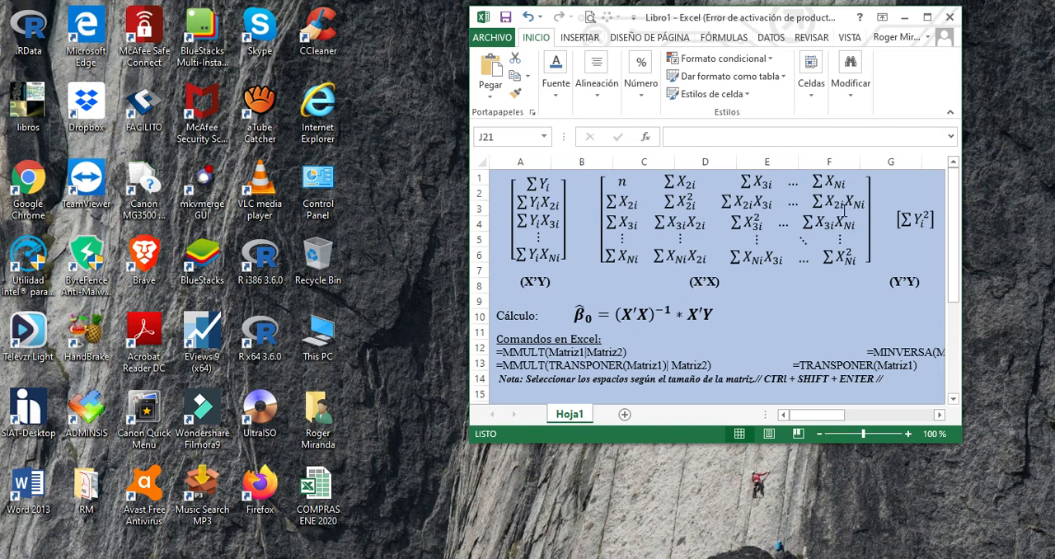
# Maximize the workbook window and examine the dependent variable and the X2 and X3 terms of the regression equation
pyautogui.click(925, 18)
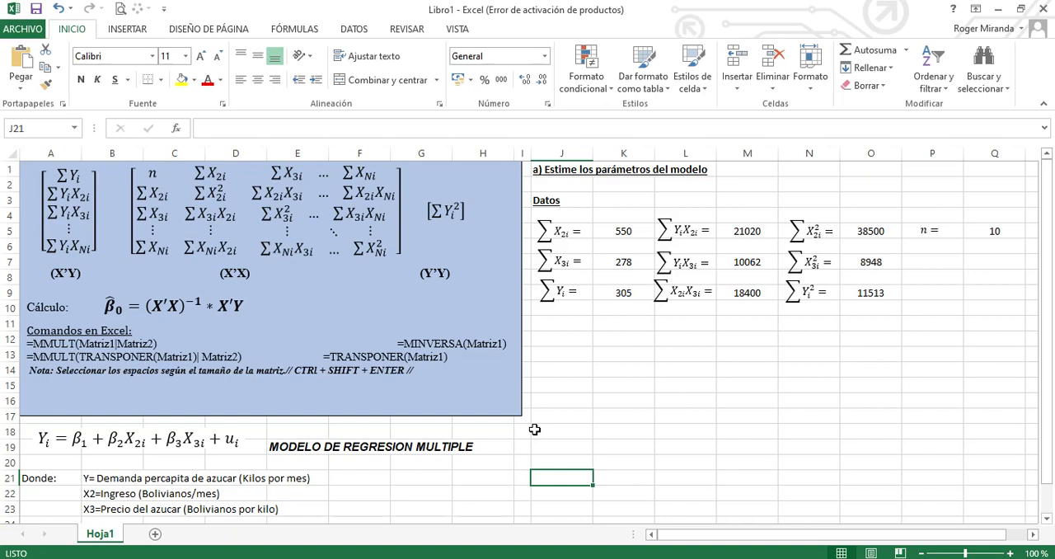
pyautogui.moveTo(37, 434); pyautogui.dragTo(58, 443)
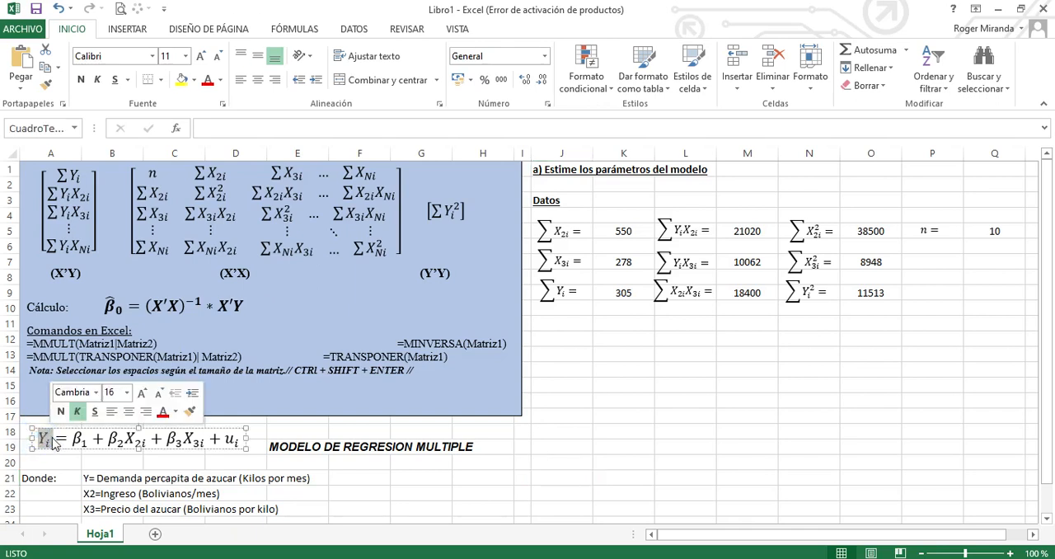
pyautogui.click(155, 460)
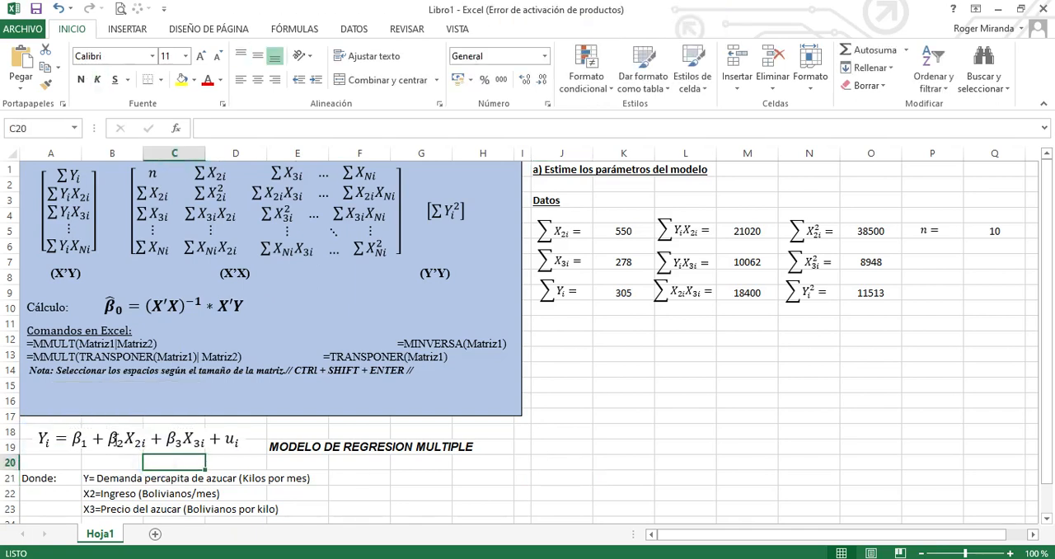
pyautogui.moveTo(107, 438); pyautogui.dragTo(148, 440)
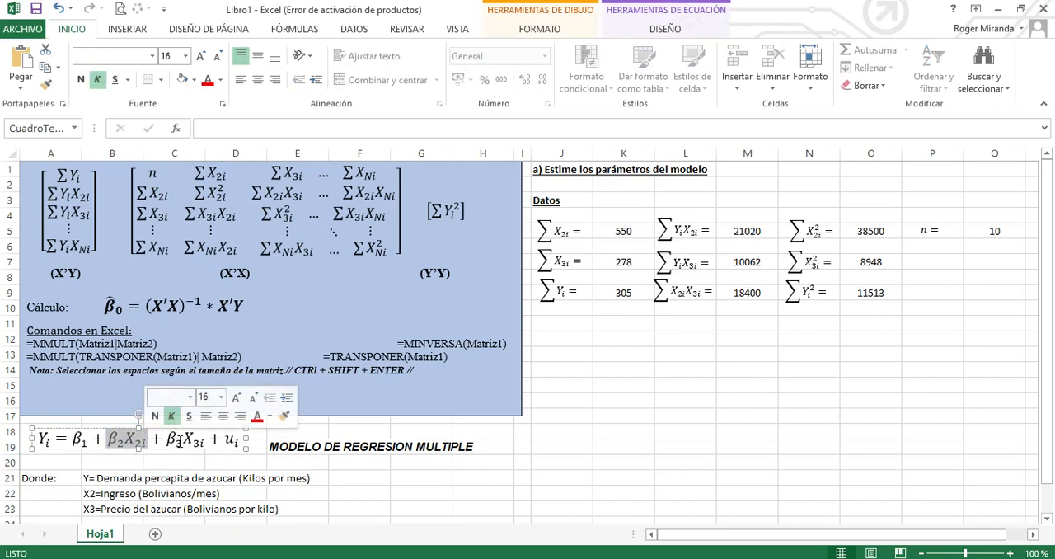
pyautogui.moveTo(166, 440); pyautogui.dragTo(206, 440)
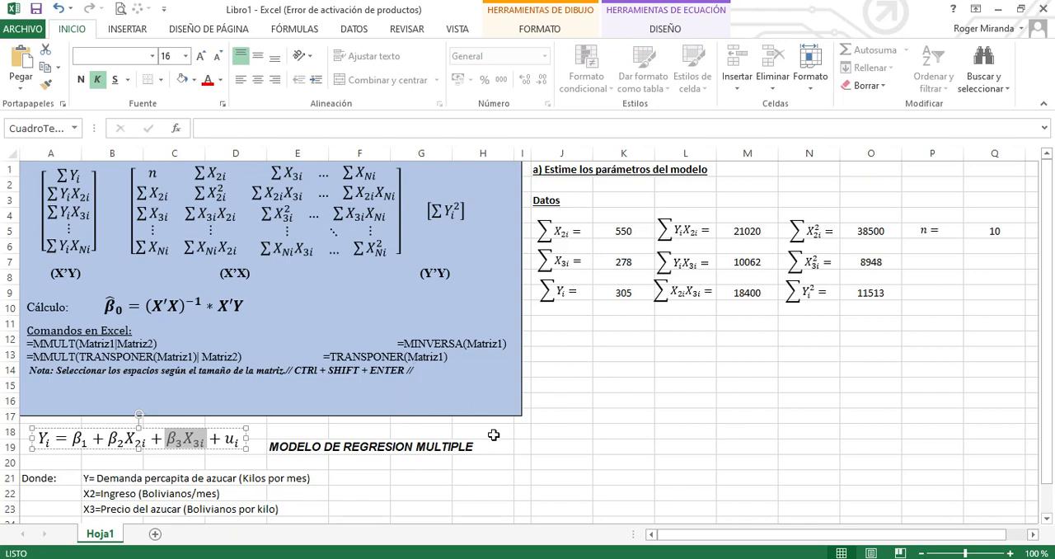
pyautogui.click(540, 442)
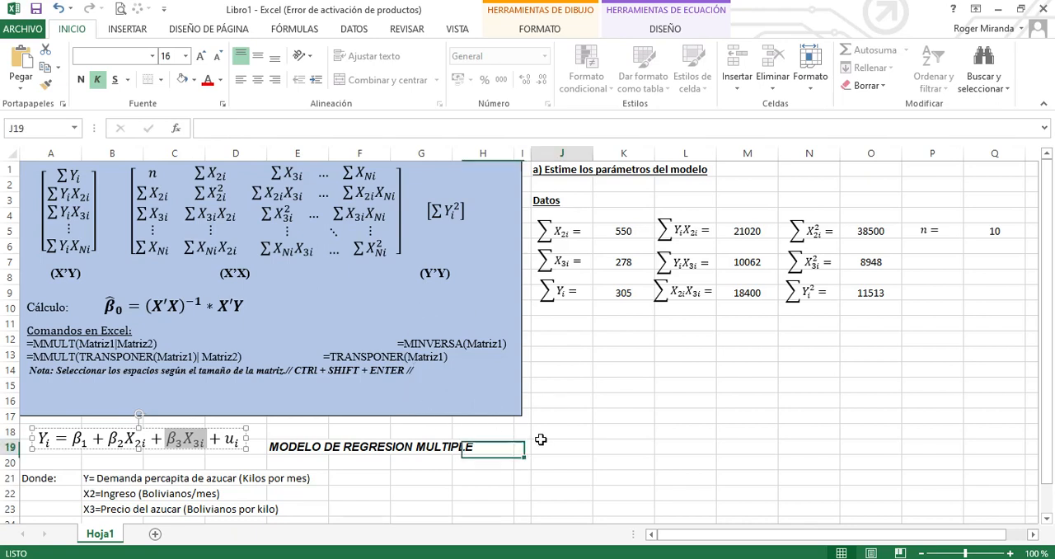
# Review the beta estimator formula in the blue reference box and the given sums and n under Datos
pyautogui.click(558, 352)
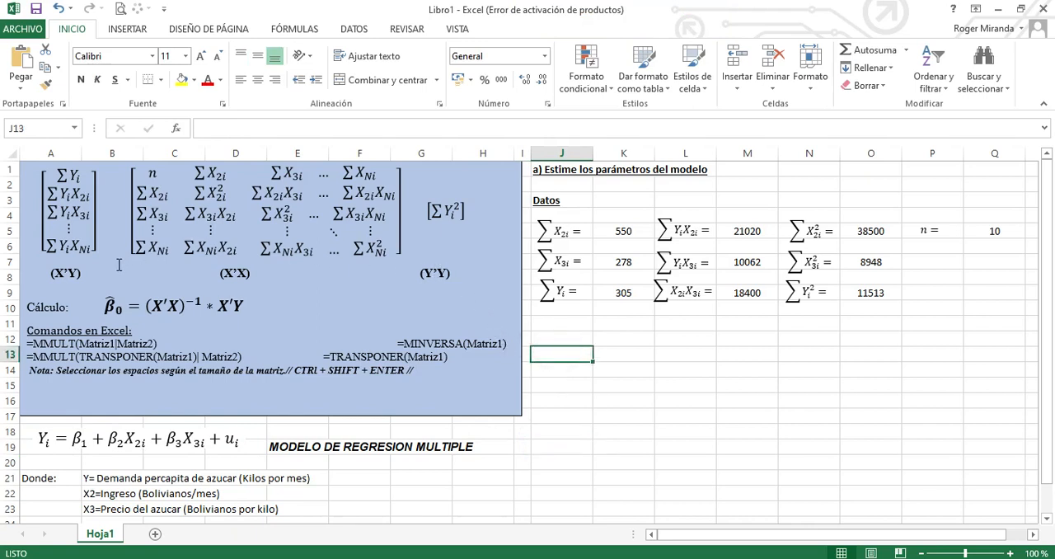
pyautogui.click(96, 302)
pyautogui.moveTo(102, 302); pyautogui.dragTo(144, 302)
pyautogui.click(235, 309)
pyautogui.click(251, 308)
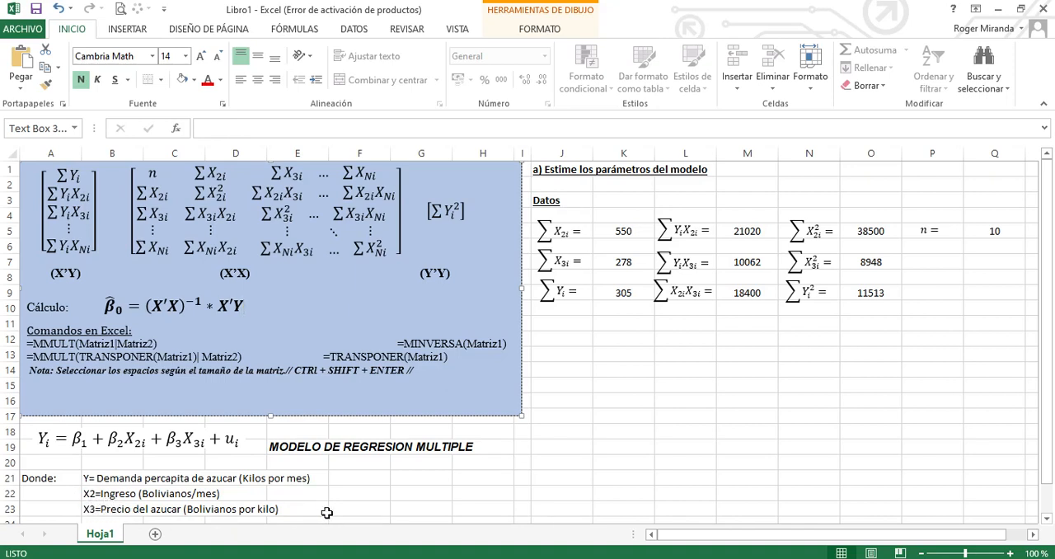
pyautogui.click(337, 489)
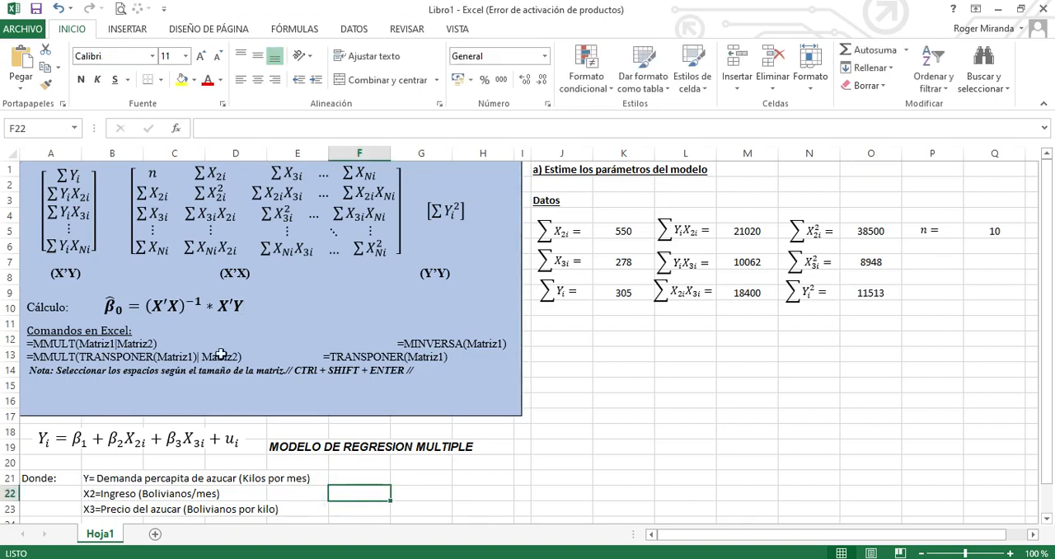
pyautogui.click(574, 233)
pyautogui.click(588, 328)
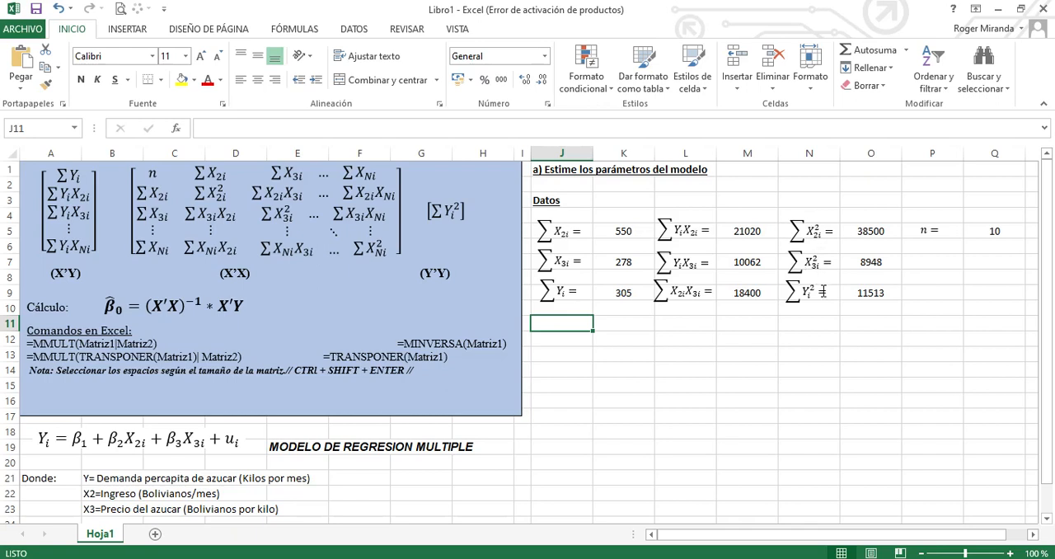
pyautogui.click(967, 234)
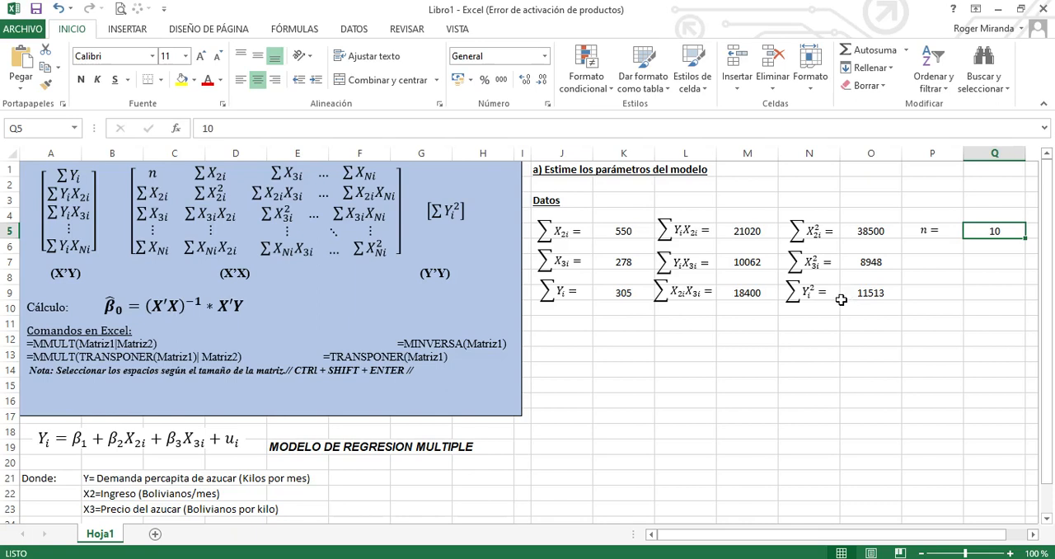
pyautogui.click(573, 324)
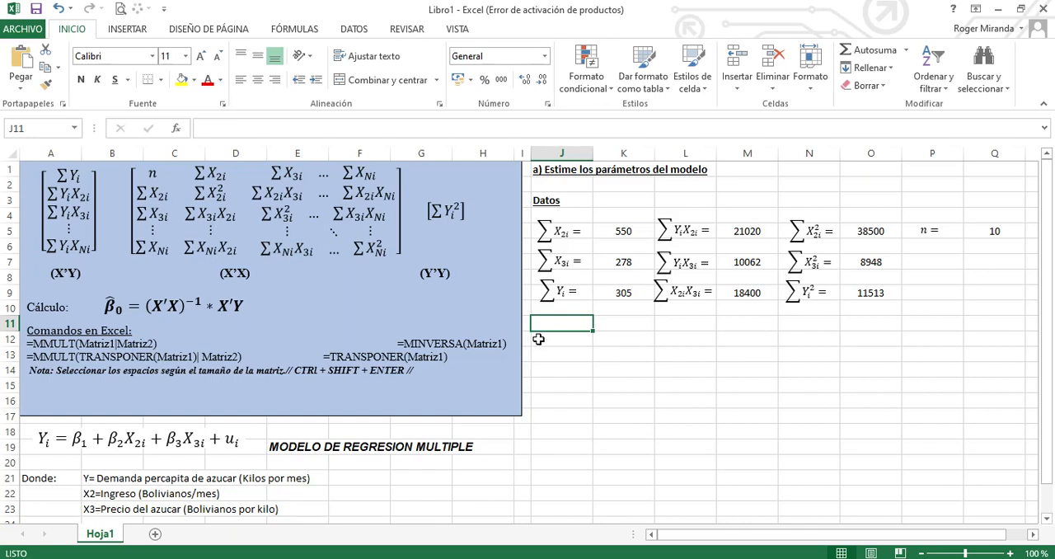
# Enter the label (X'Y) in cell J11 and make it bold
pyautogui.click(569, 325)
pyautogui.write('(')
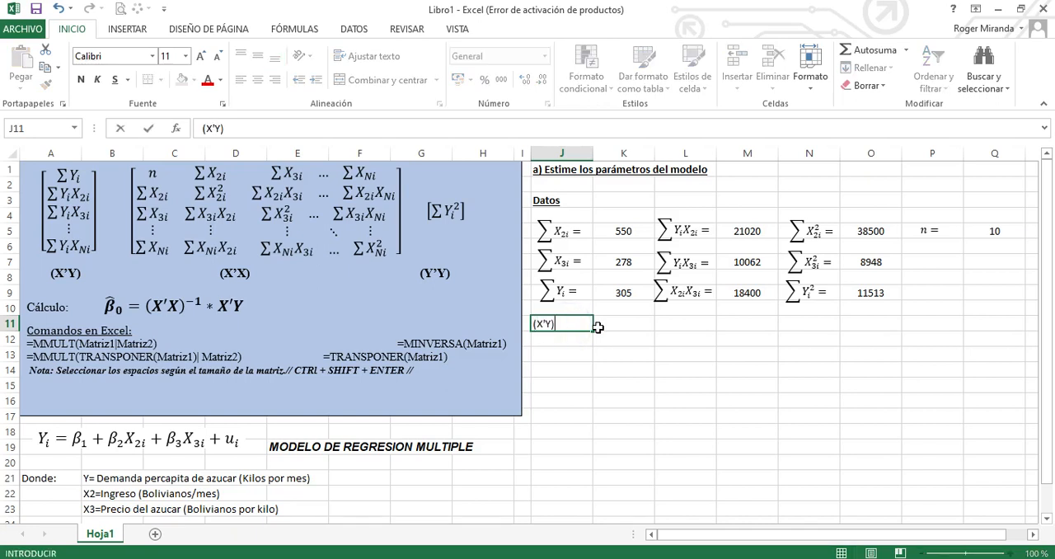
pyautogui.write("X'Y)")
pyautogui.press('Return')
pyautogui.press('Up')
pyautogui.hotkey('ctrl', 'n')
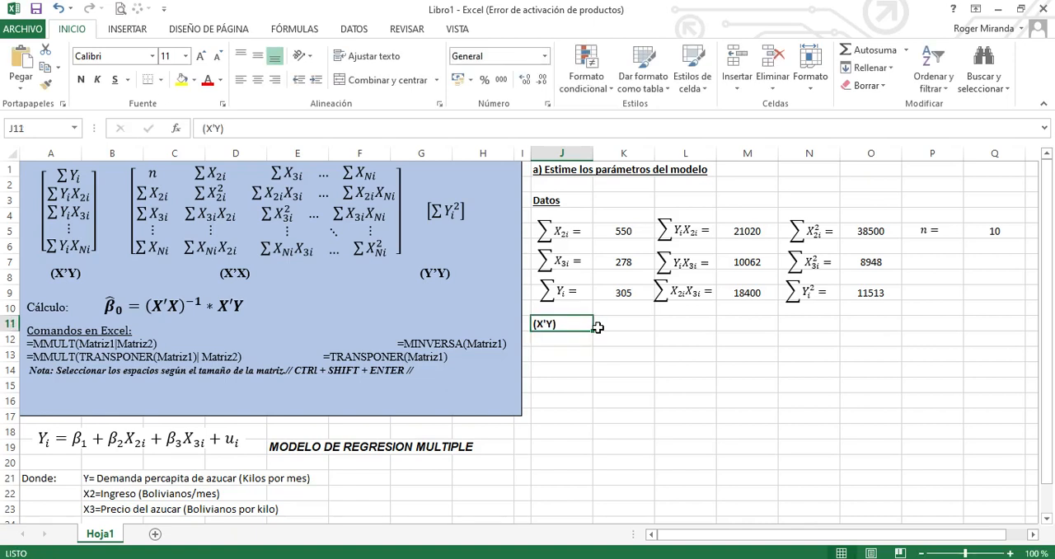
# Fill the X'Y vector in J12:J14 with references to K9, M5 and M7
pyautogui.click(580, 338)
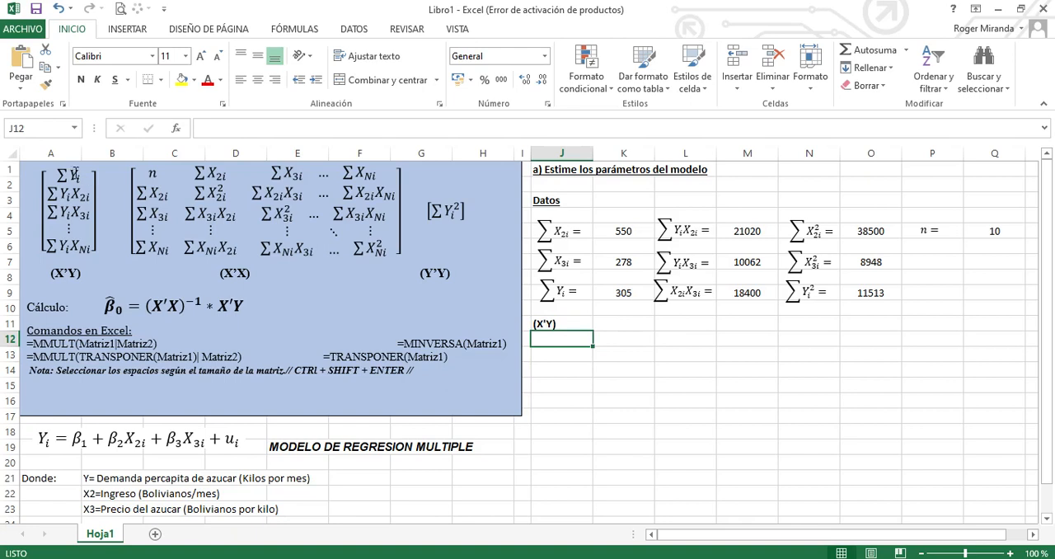
pyautogui.write('+')
pyautogui.click(623, 293)
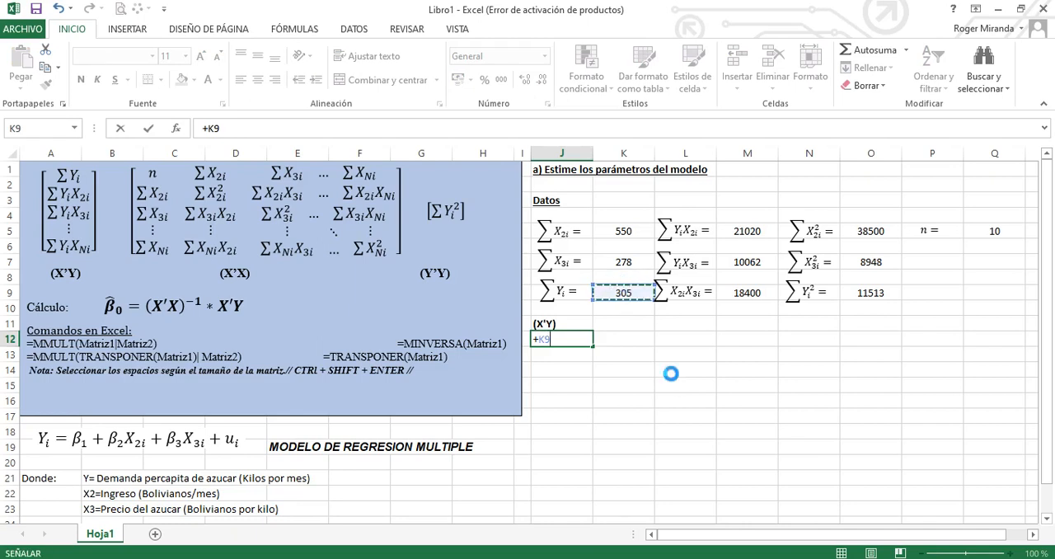
pyautogui.press('Return')
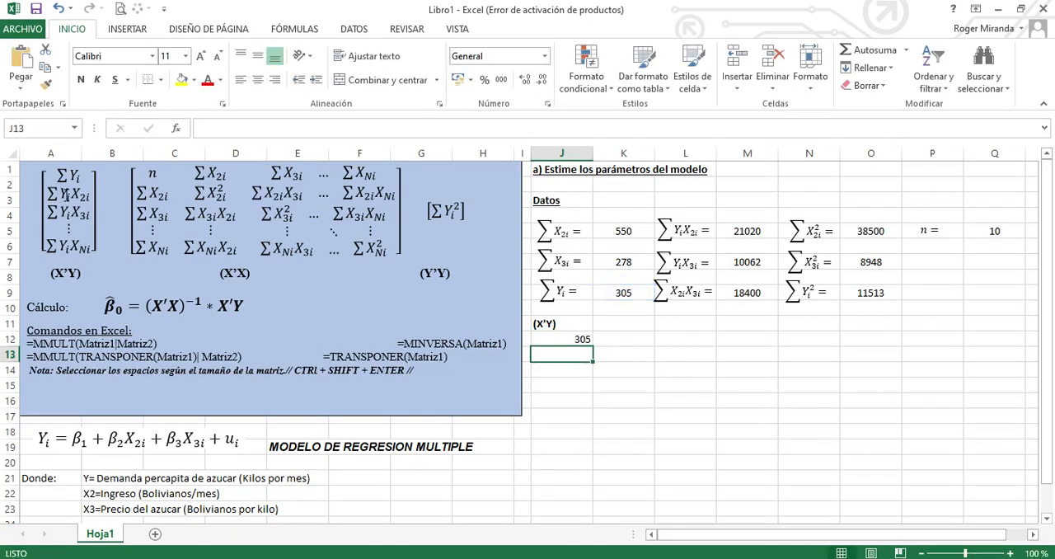
pyautogui.write('+')
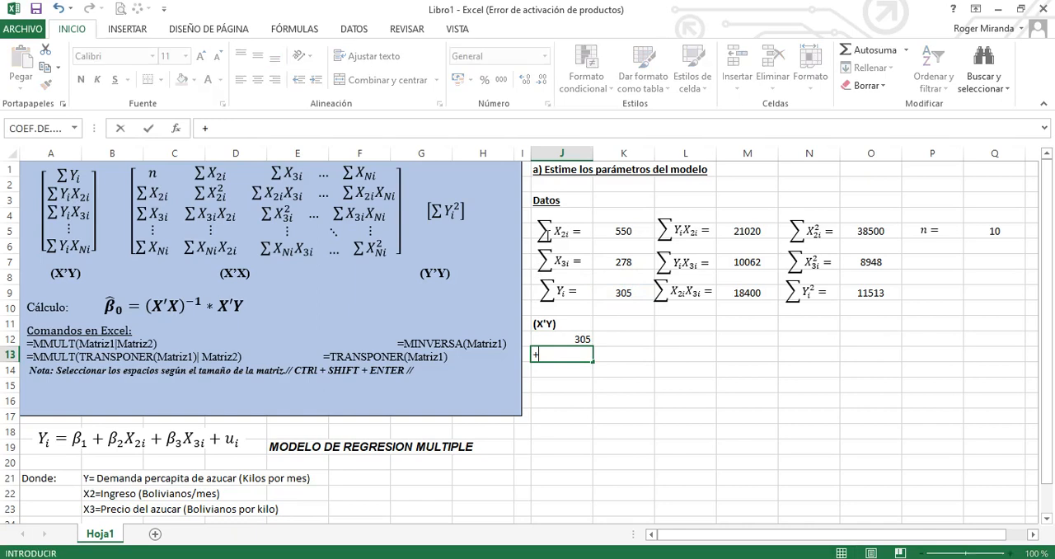
pyautogui.click(750, 234)
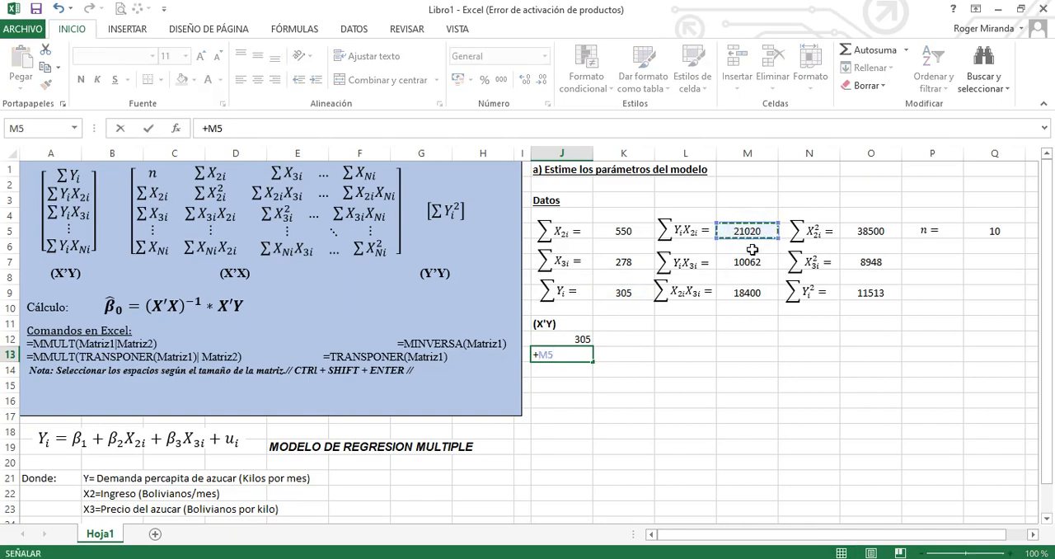
pyautogui.press('Return')
pyautogui.write('+')
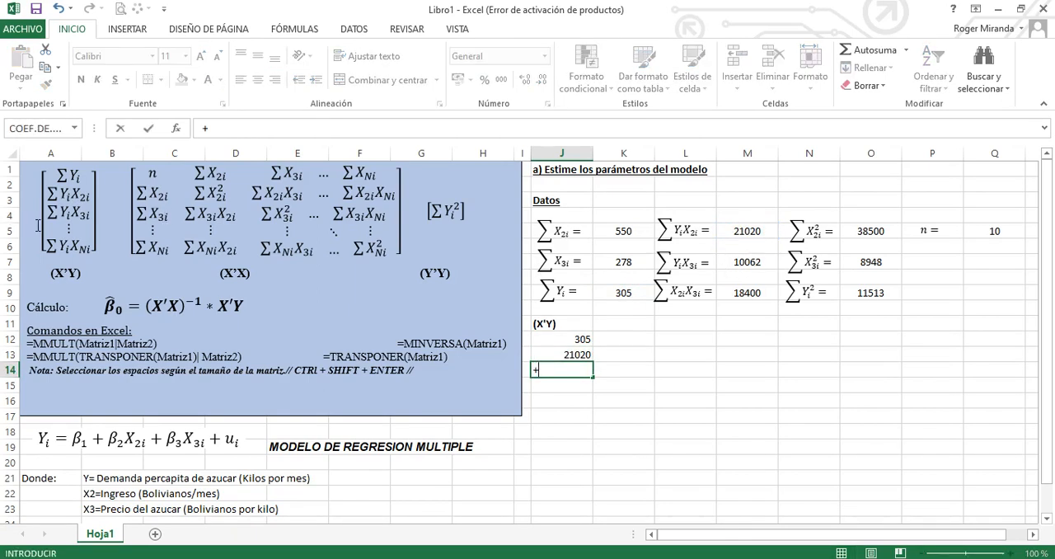
pyautogui.click(747, 261)
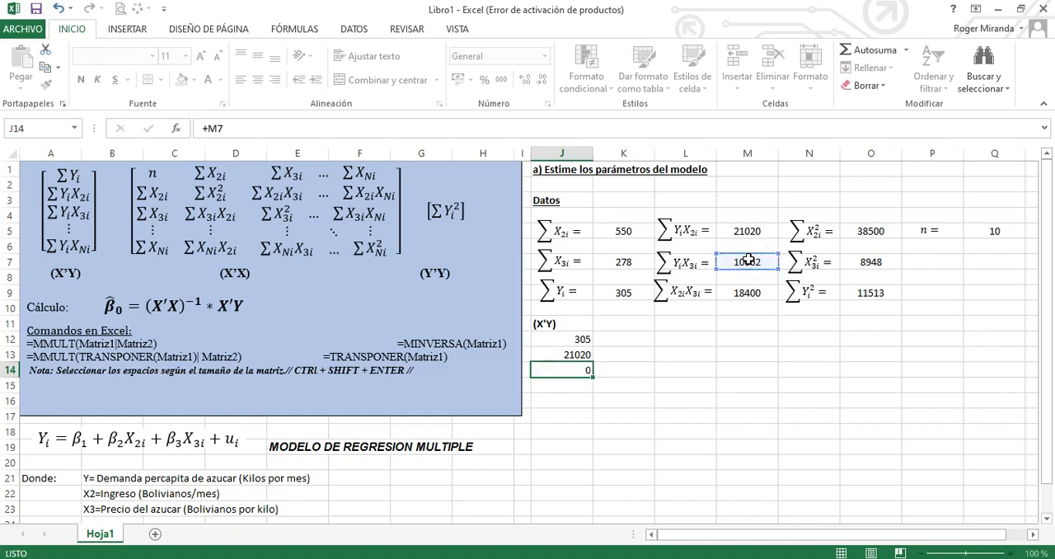
pyautogui.press('Return')
# Format J12:J14 with centered values, yellow fill and all borders
pyautogui.moveTo(581, 338); pyautogui.dragTo(580, 369)
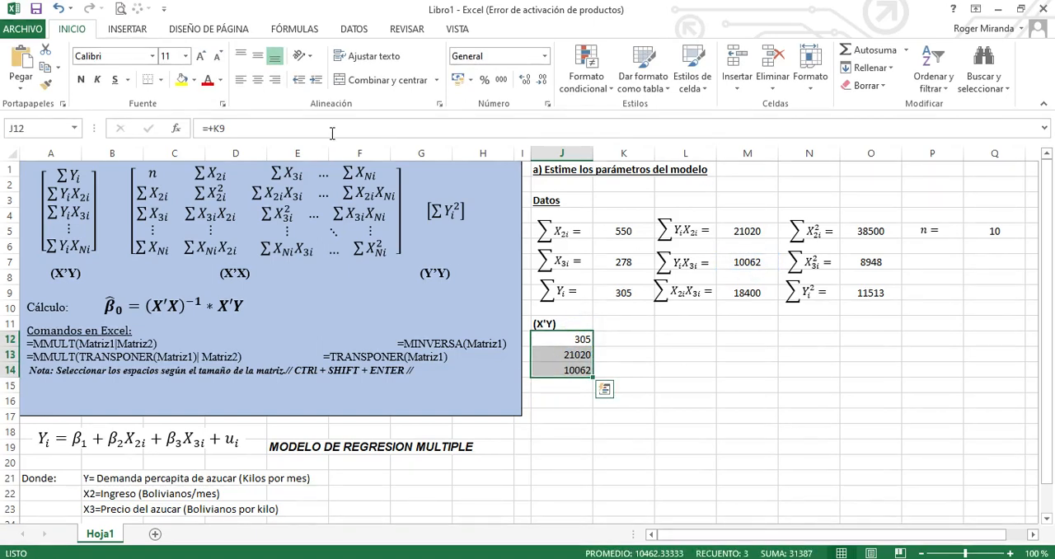
pyautogui.click(257, 80)
pyautogui.click(183, 81)
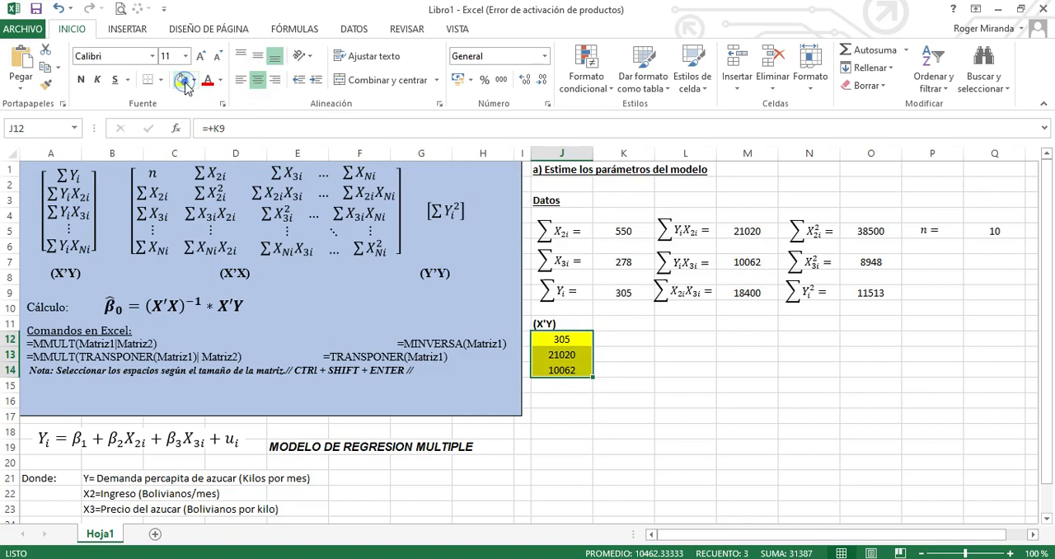
pyautogui.click(160, 83)
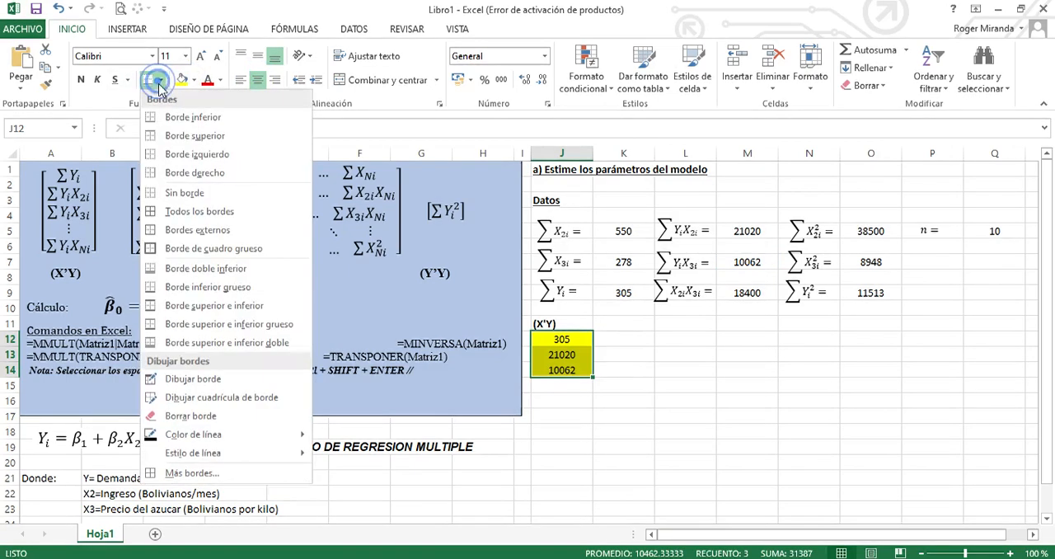
pyautogui.click(198, 211)
pyautogui.click(626, 345)
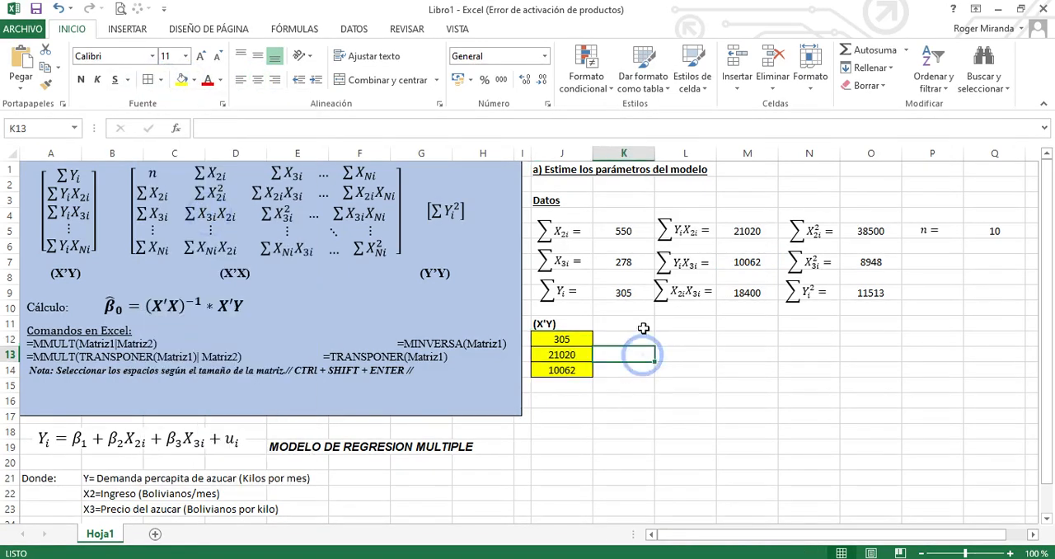
# Center the (X'Y) label in J11 above its vector
pyautogui.click(564, 323)
pyautogui.click(258, 80)
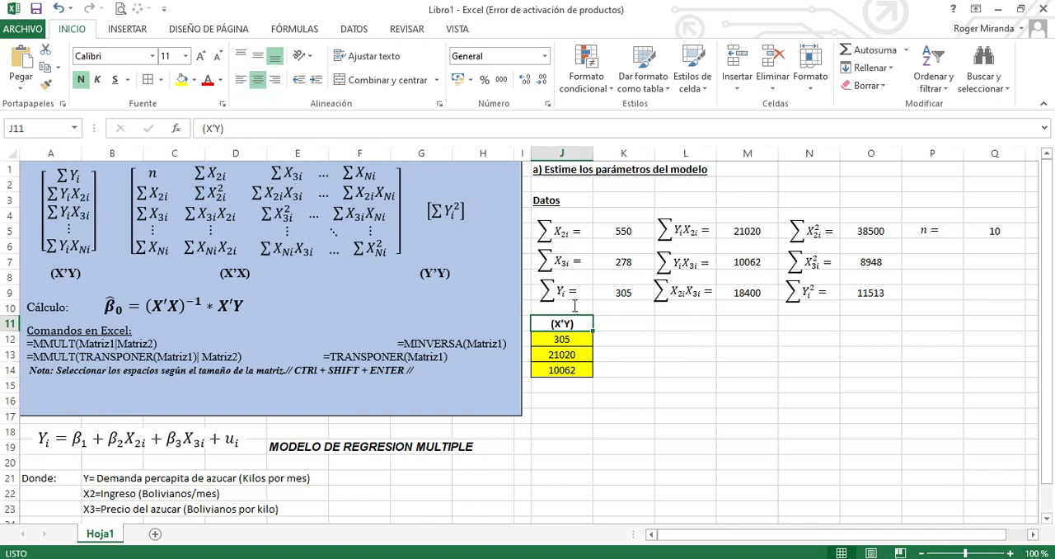
pyautogui.click(630, 350)
# Enter the dimension label (3x1) in J15 below the X'Y vector and align it right
pyautogui.moveTo(575, 339); pyautogui.dragTo(582, 370)
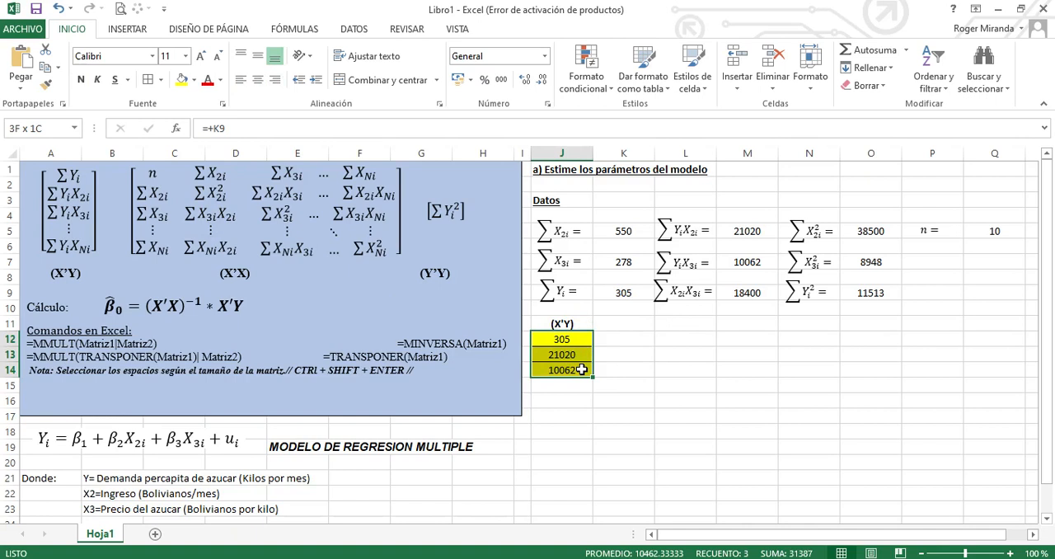
pyautogui.click(577, 386)
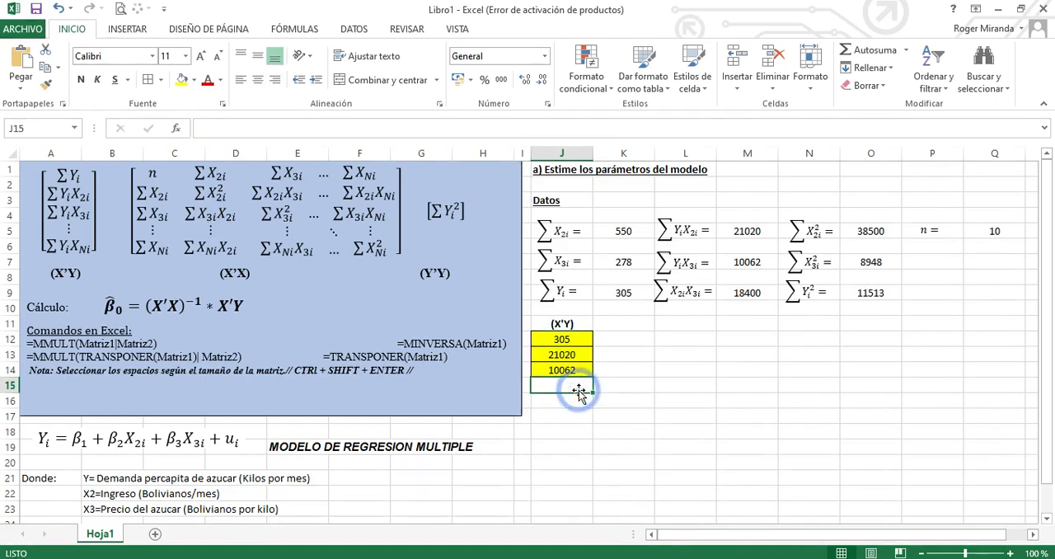
pyautogui.write('(3x1')
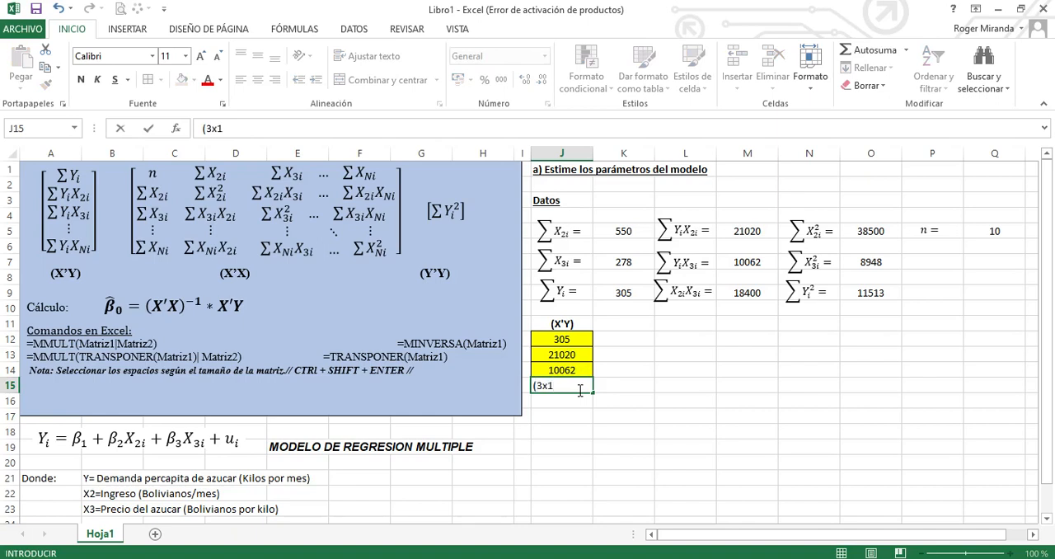
pyautogui.press('Return')
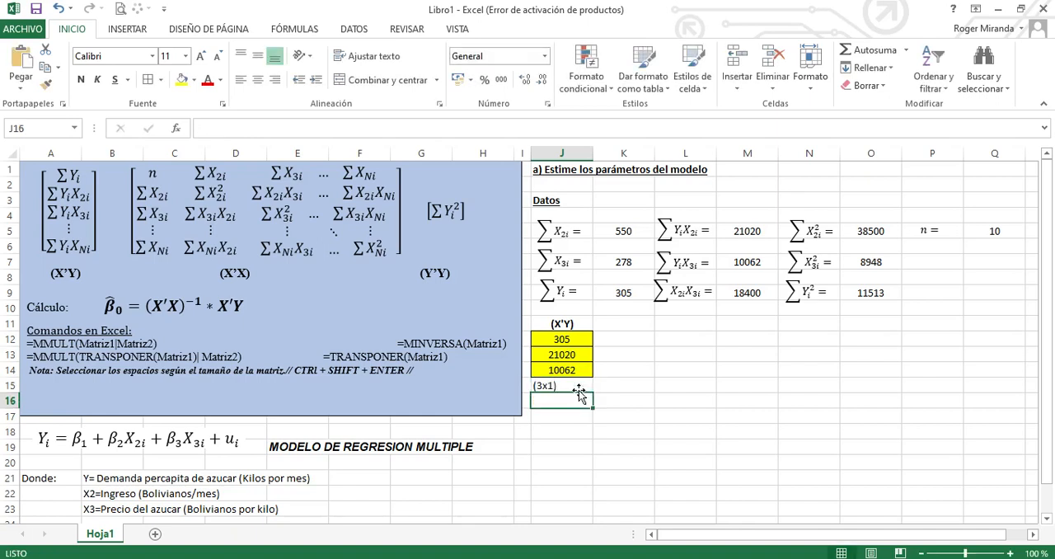
pyautogui.click(630, 388)
pyautogui.click(578, 393)
pyautogui.click(576, 385)
pyautogui.click(276, 79)
pyautogui.click(709, 381)
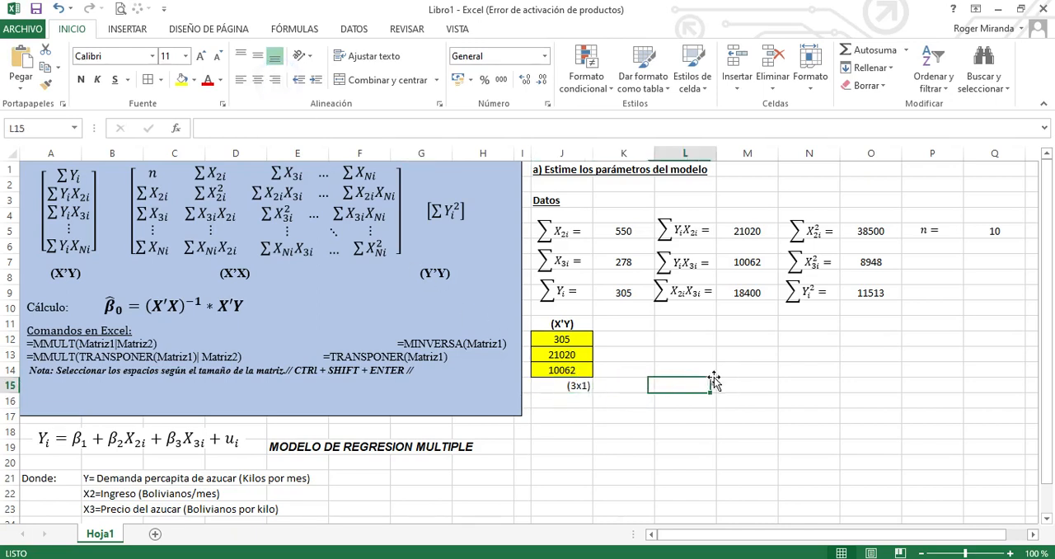
# Enter the label (X'X) in cell L11 and make it bold
pyautogui.click(667, 323)
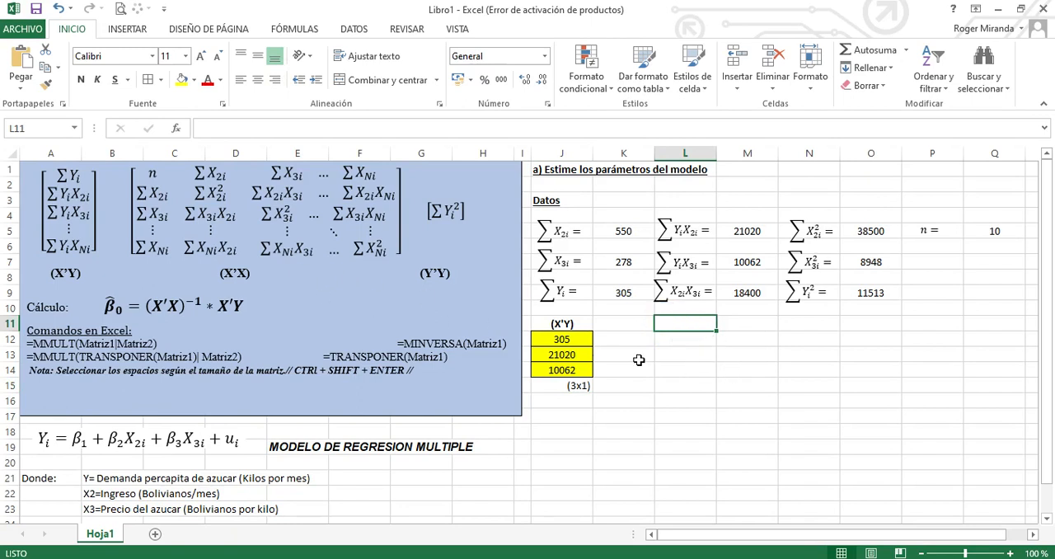
pyautogui.click(689, 326)
pyautogui.write("(X'X")
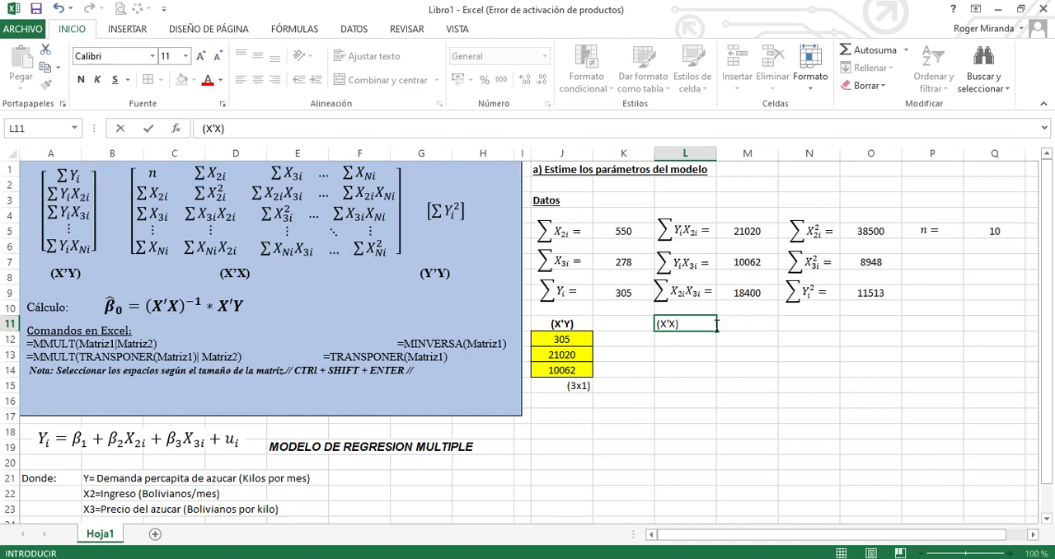
pyautogui.press('Return')
pyautogui.press('Up')
pyautogui.hotkey('ctrl', 'n')
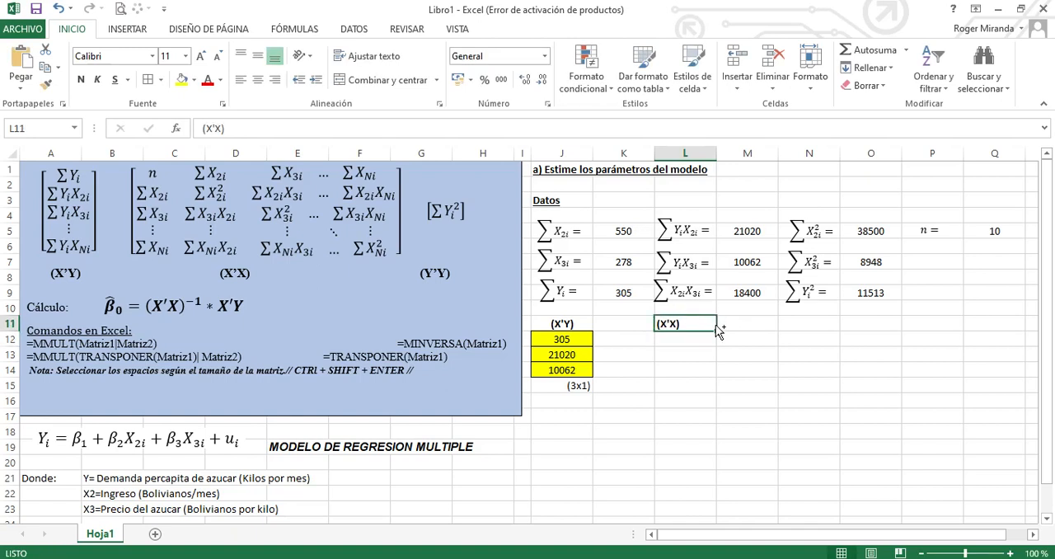
pyautogui.click(742, 398)
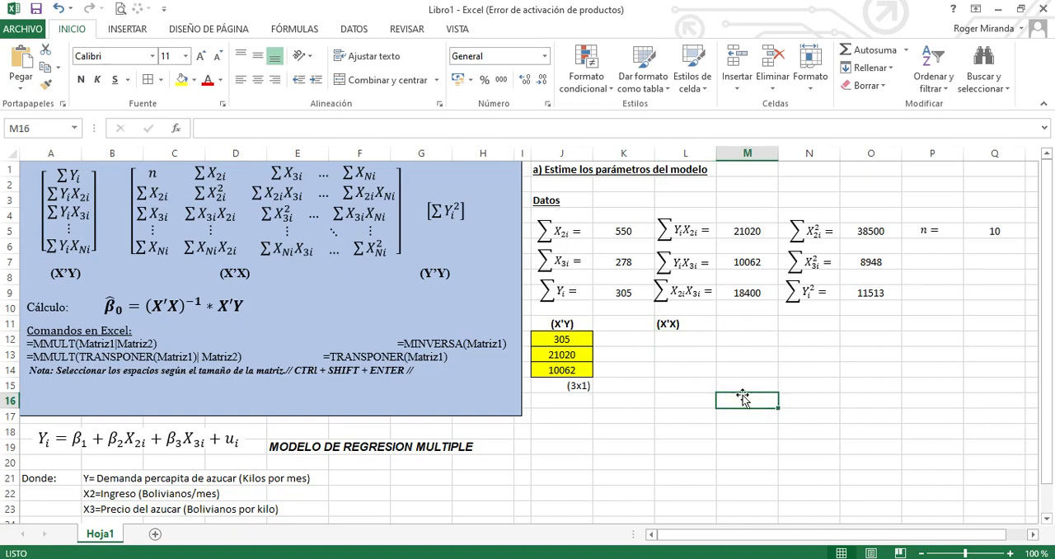
# Fill the first row of the X'X matrix by linking L12 to Q5, M12 to K5 and N12 to K7
pyautogui.click(691, 340)
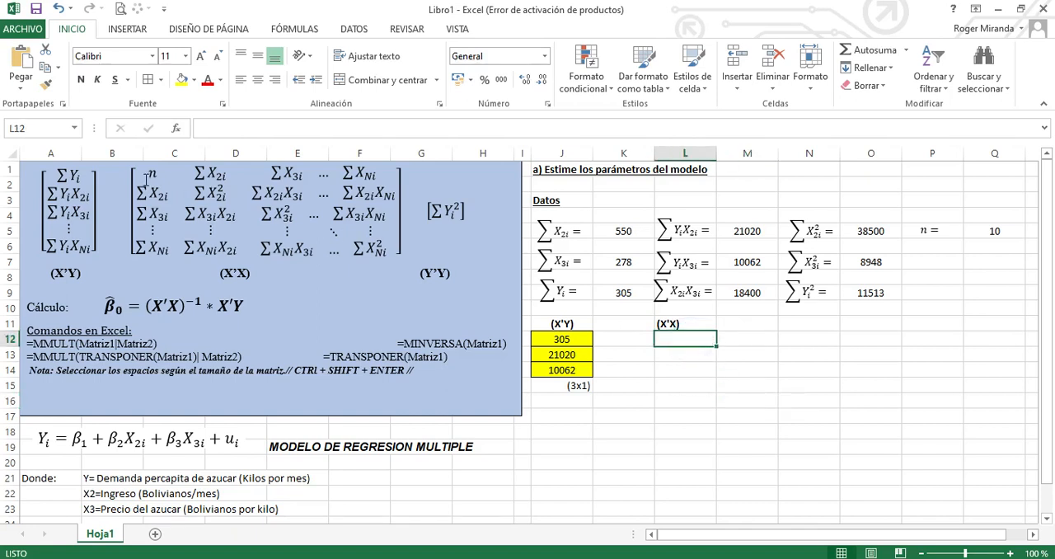
pyautogui.write('+')
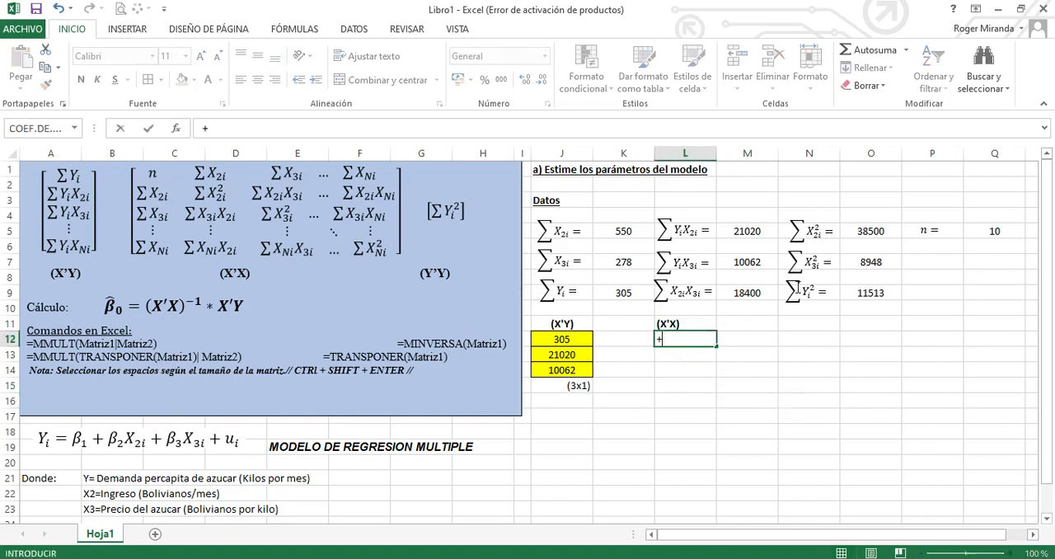
pyautogui.click(992, 229)
pyautogui.press('Return')
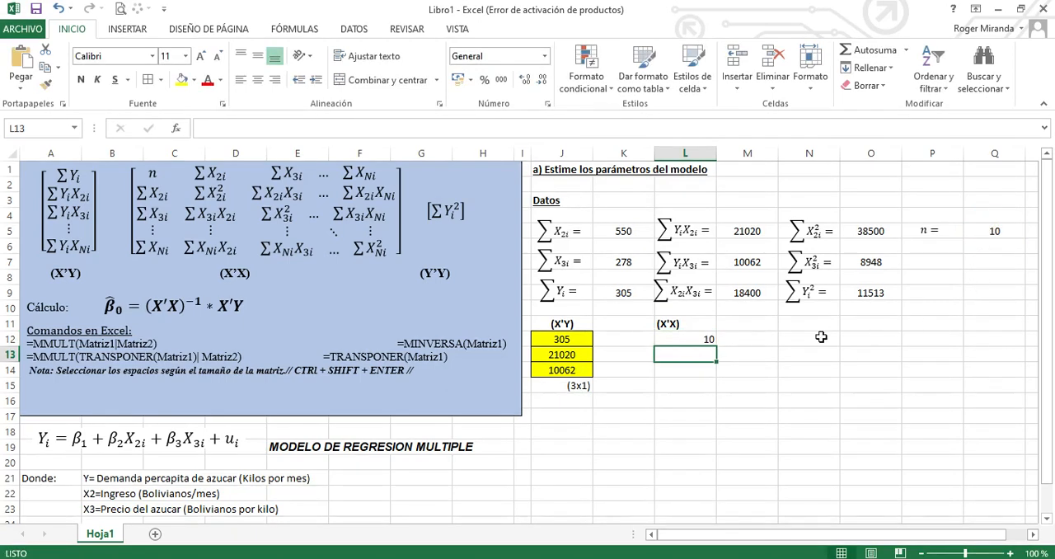
pyautogui.click(751, 338)
pyautogui.write('+')
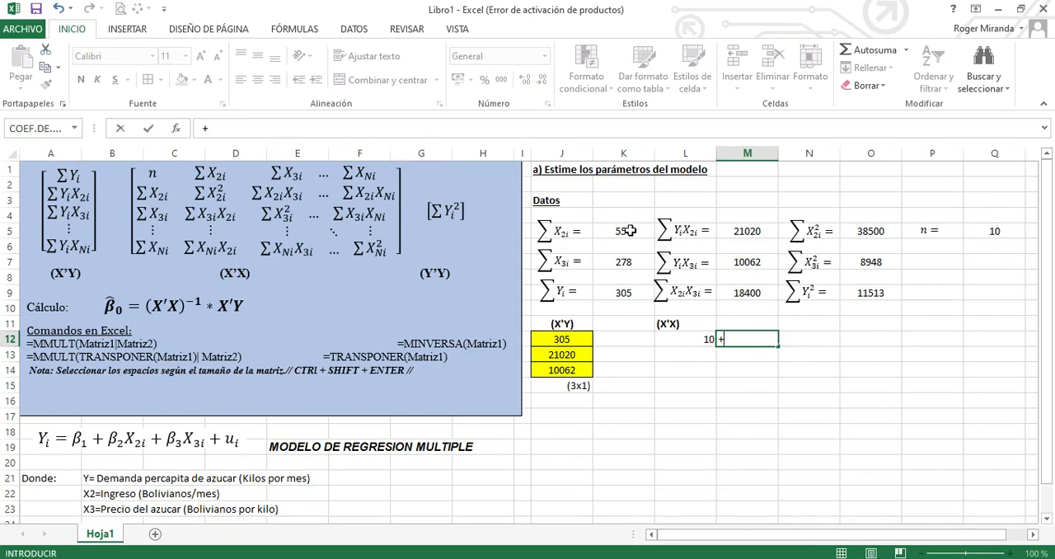
pyautogui.click(624, 234)
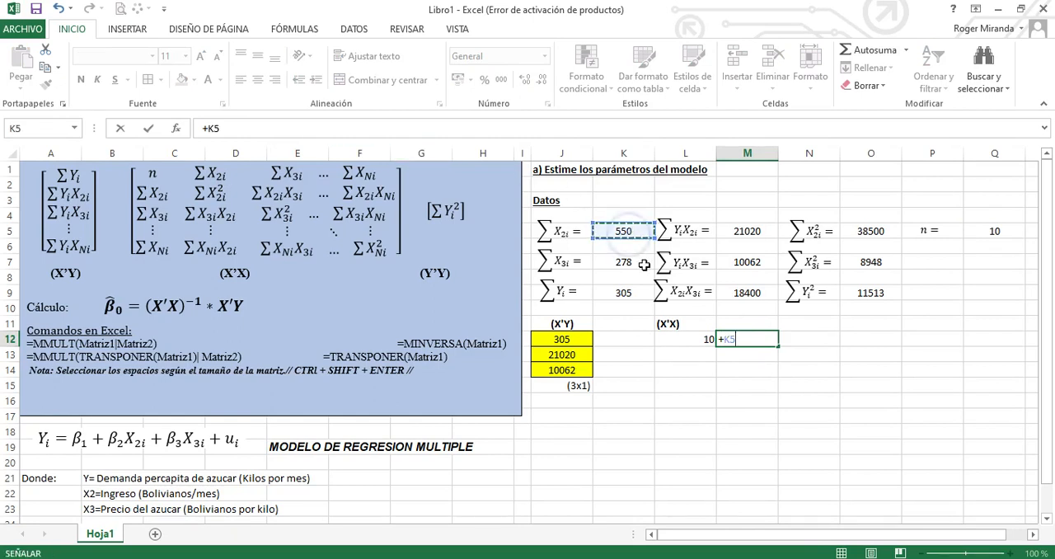
pyautogui.press('Return')
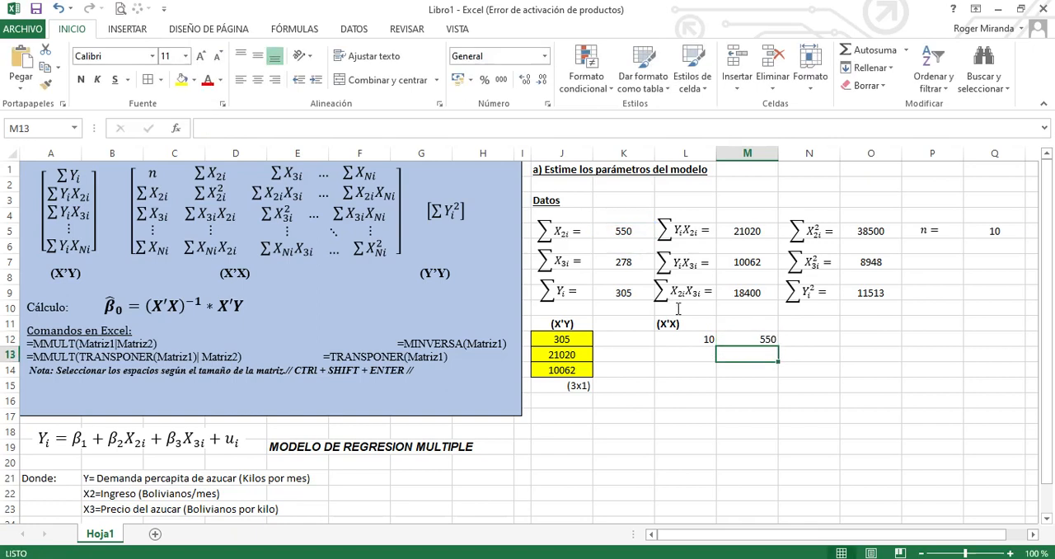
pyautogui.click(824, 344)
pyautogui.write('+')
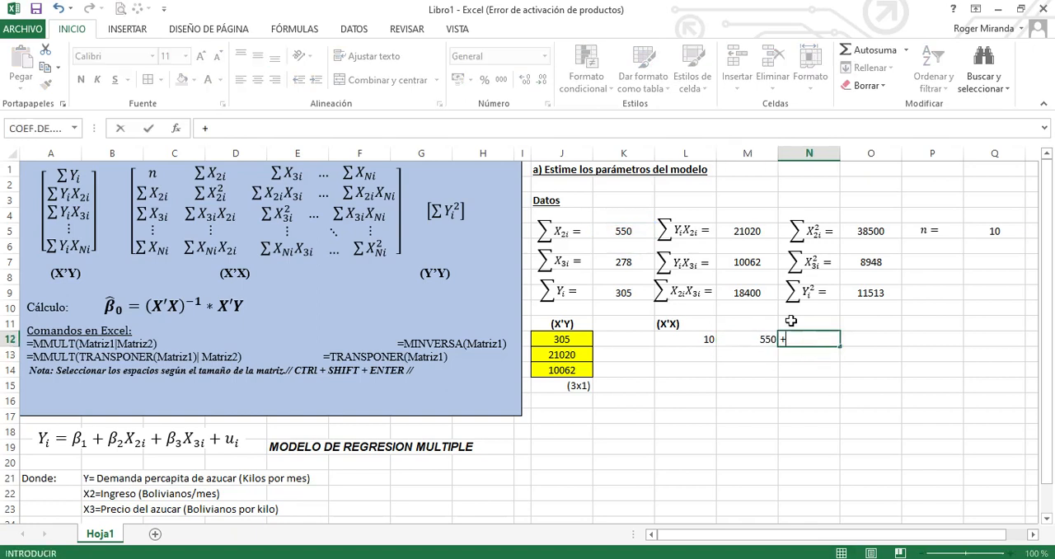
pyautogui.click(617, 264)
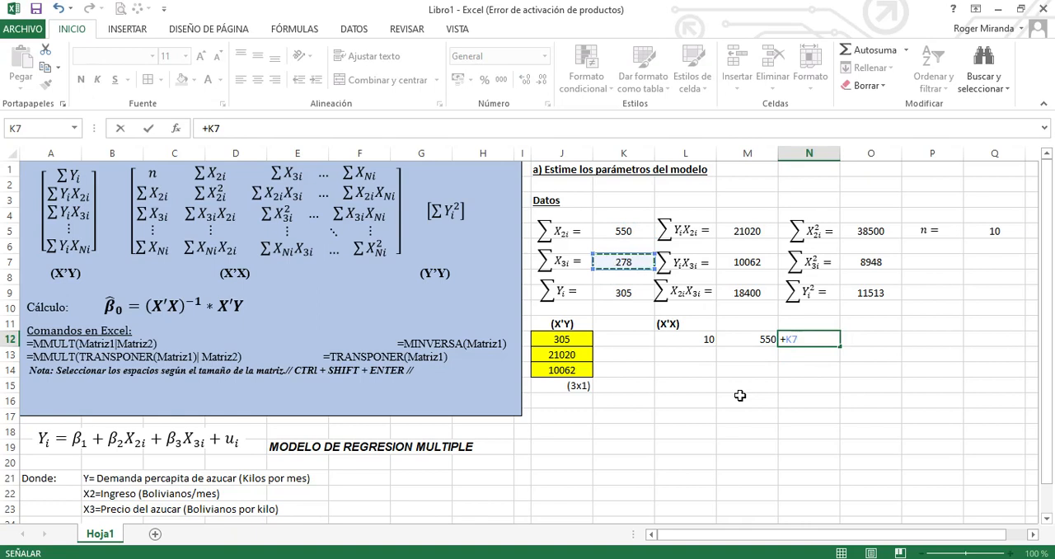
pyautogui.press('Return')
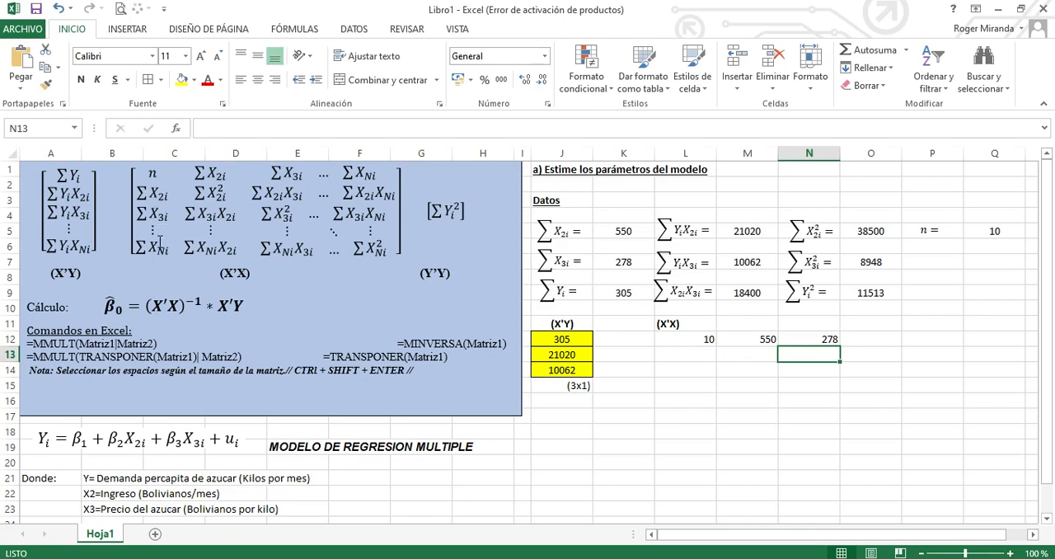
# Complete the first column of the X'X matrix by linking L13 to M12 and L14 to N12
pyautogui.click(699, 353)
pyautogui.write('=')
pyautogui.click(750, 340)
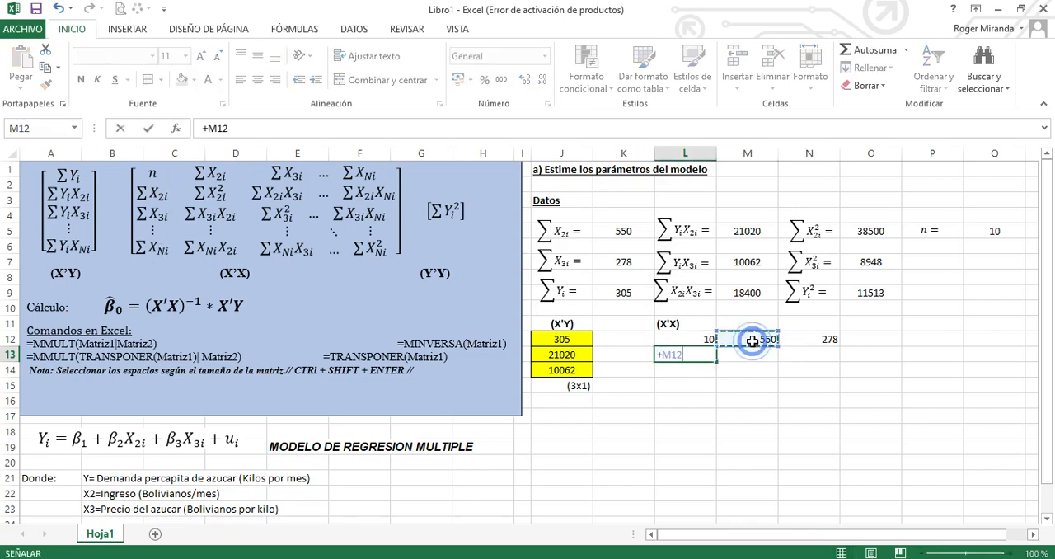
pyautogui.press('Return')
pyautogui.write('+')
pyautogui.click(811, 340)
pyautogui.press('Return')
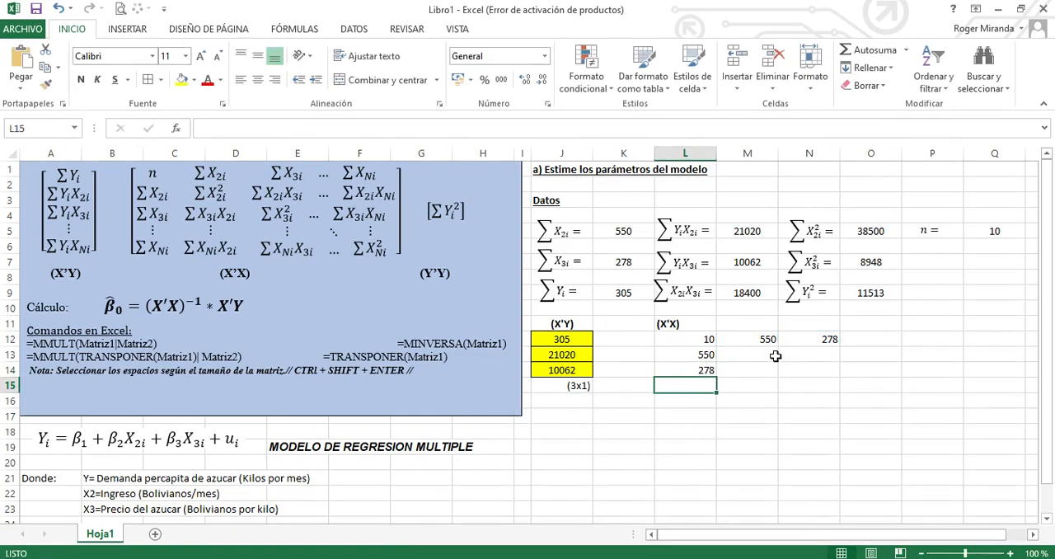
# Complete the second row of the X'X matrix by linking M13 to O5 and N13 to M9
pyautogui.click(775, 356)
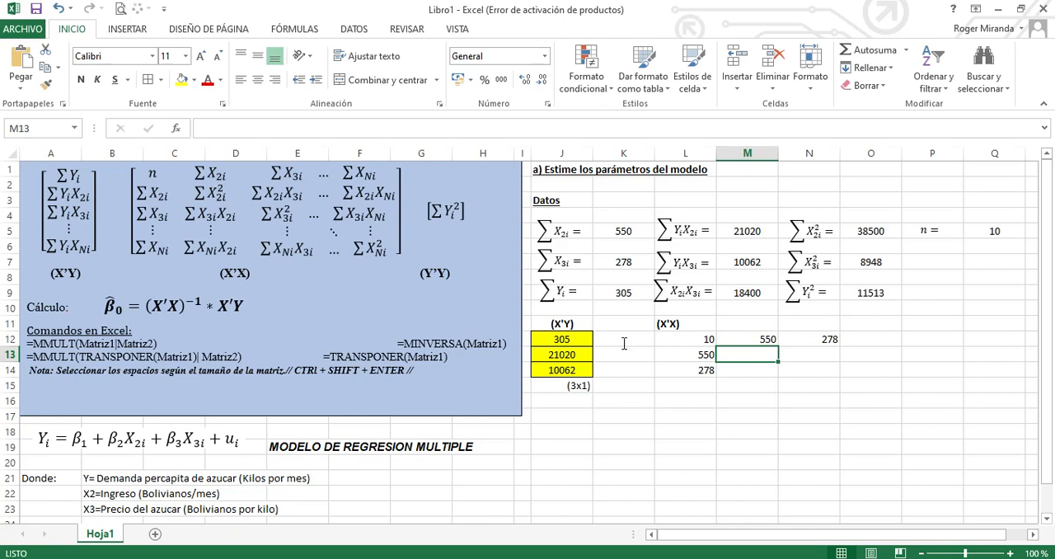
pyautogui.write('+')
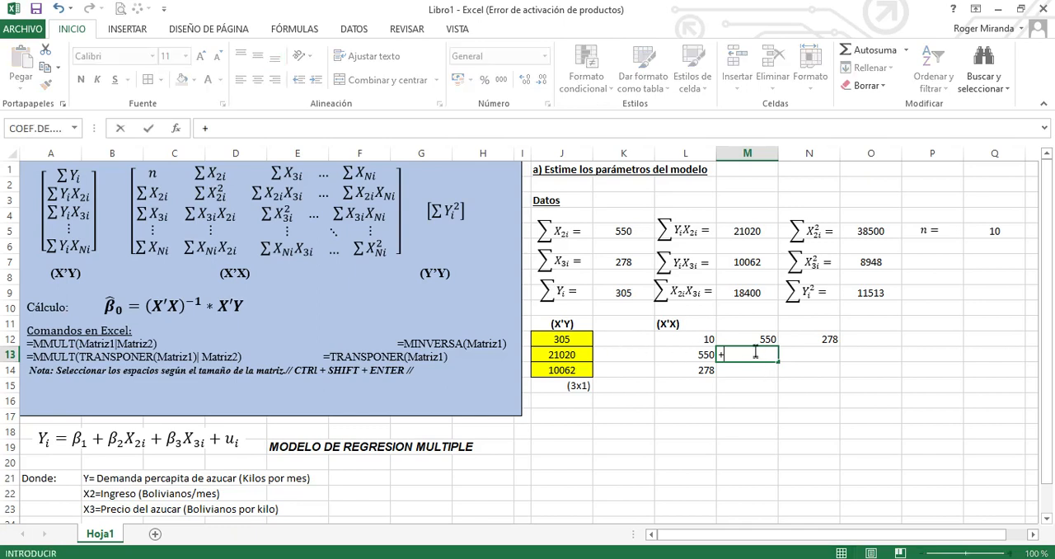
pyautogui.click(855, 236)
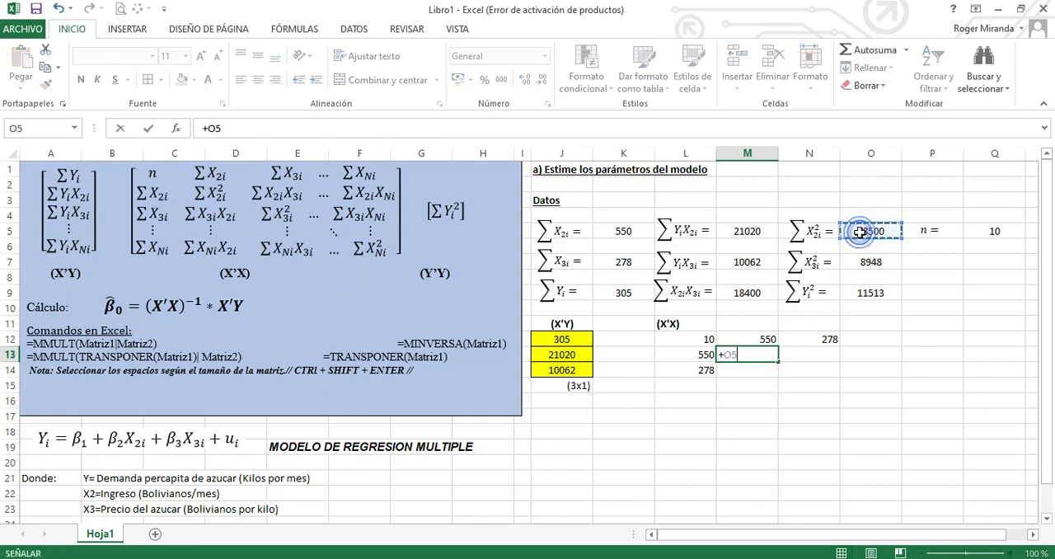
pyautogui.press('Return')
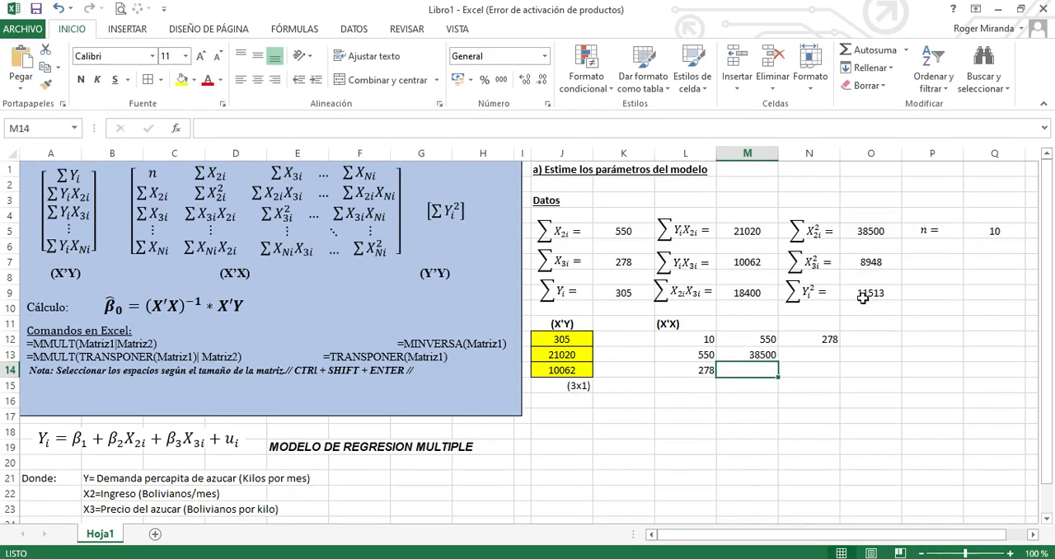
pyautogui.click(799, 358)
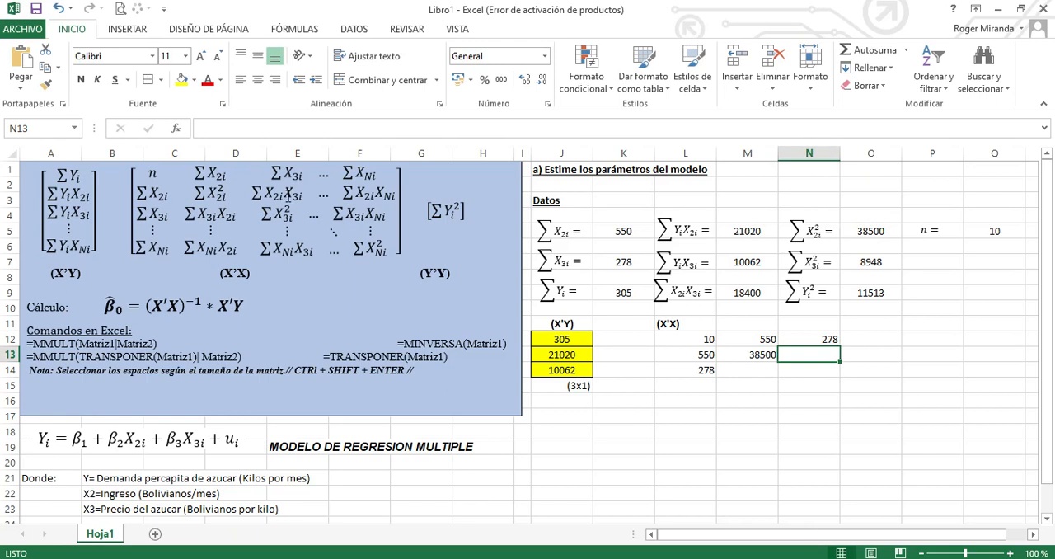
pyautogui.write('+')
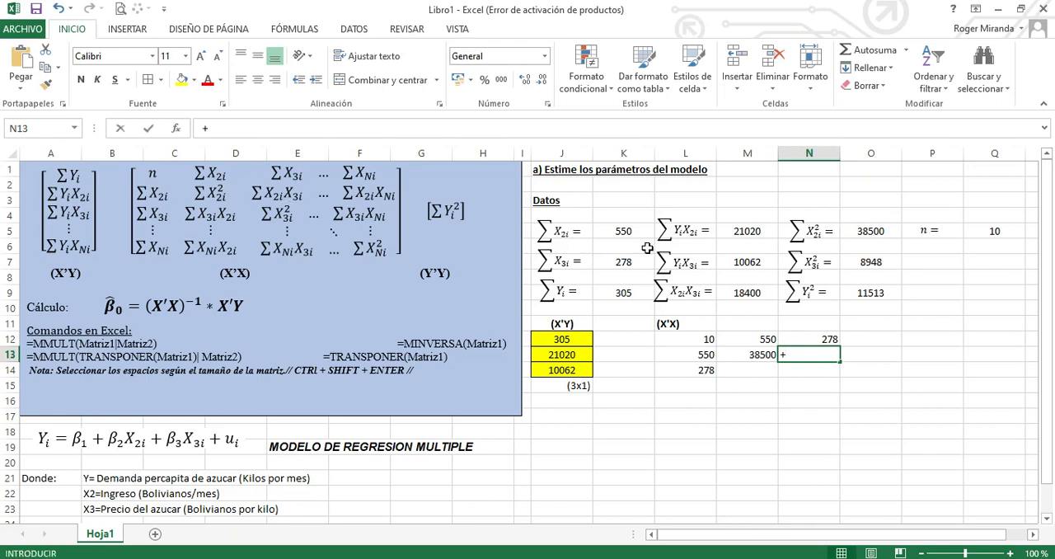
pyautogui.click(744, 292)
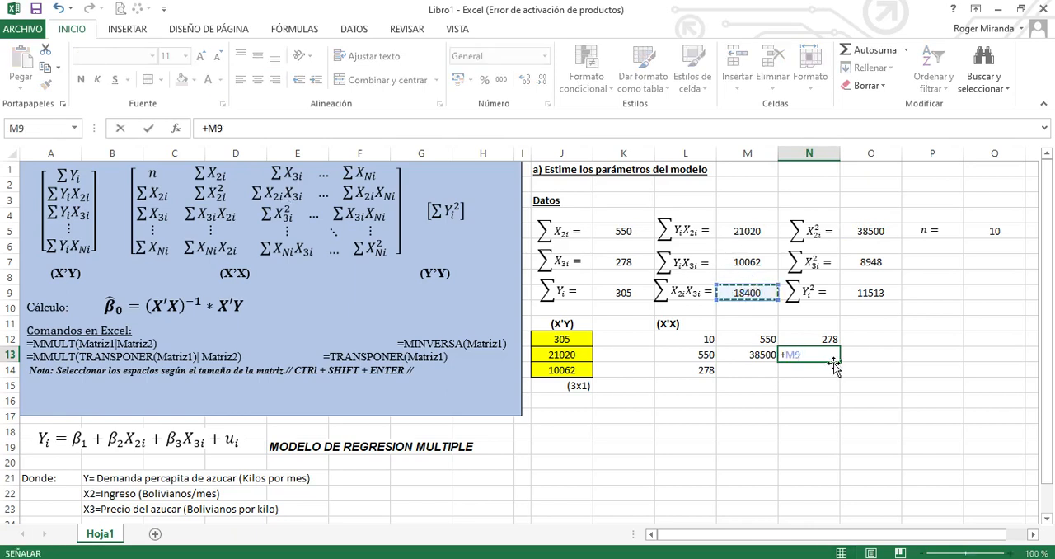
pyautogui.press('Return')
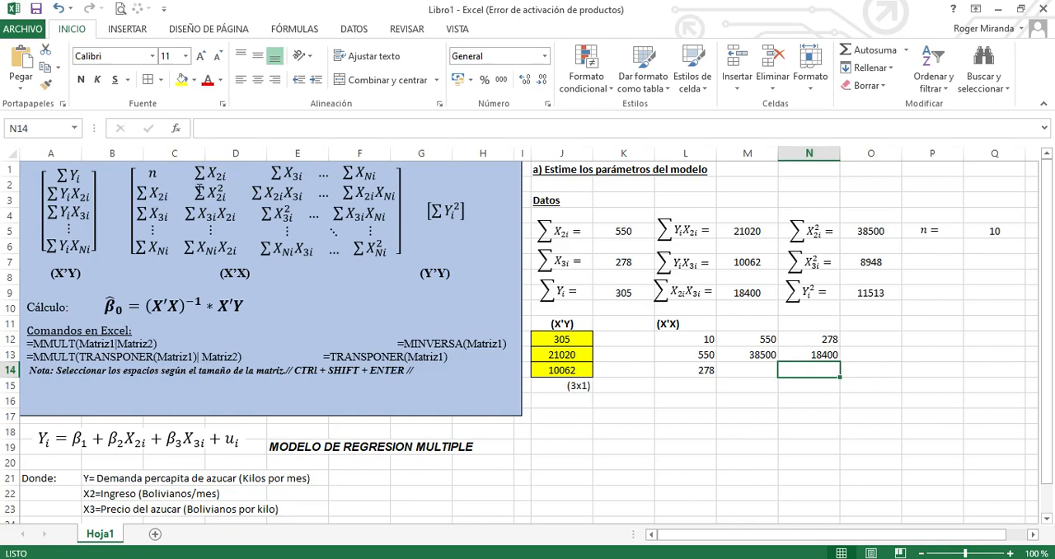
# Complete the third row of the X'X matrix by linking M14 to N13 and N14 to O7
pyautogui.click(771, 371)
pyautogui.write('+')
pyautogui.click(827, 355)
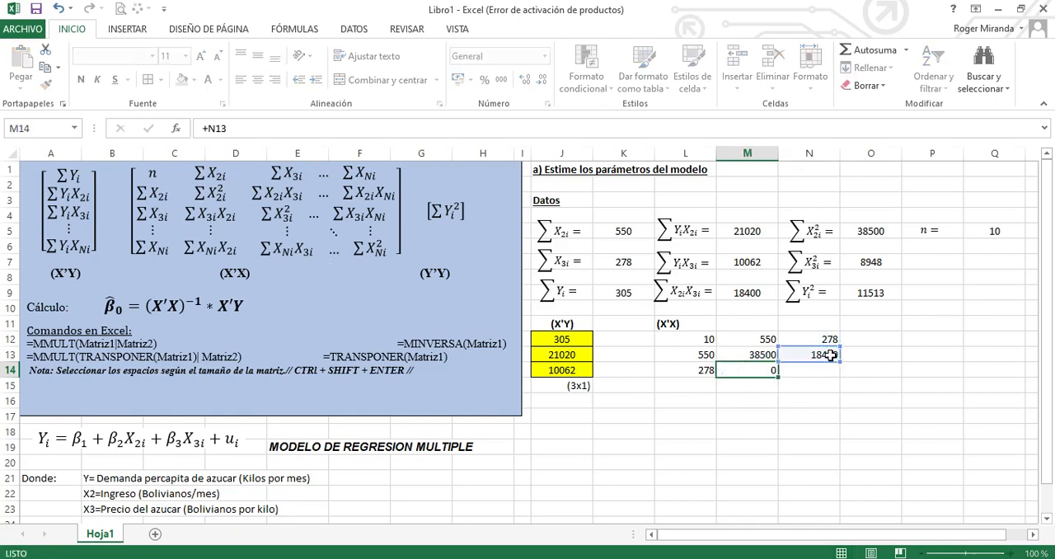
pyautogui.press('Return')
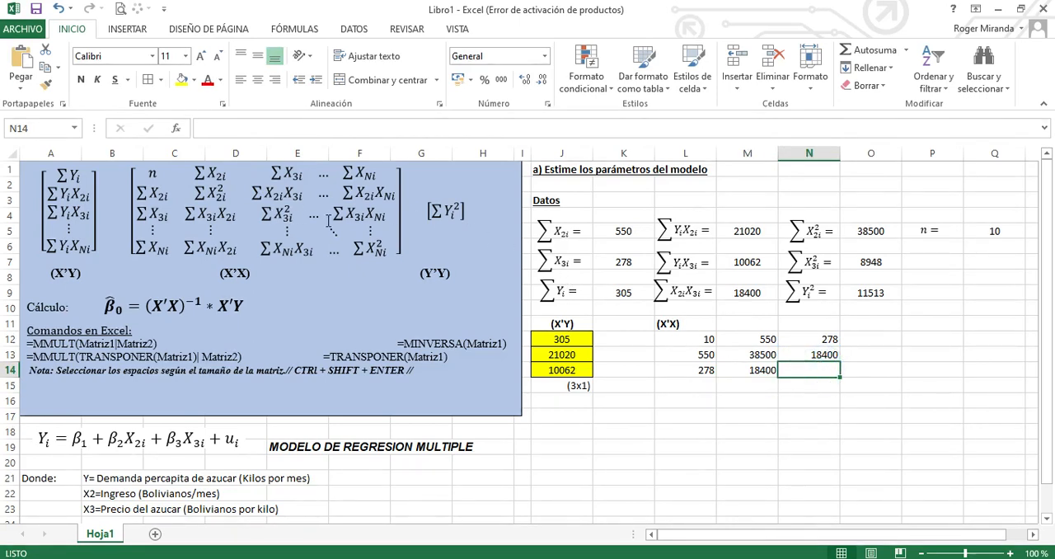
pyautogui.write('+')
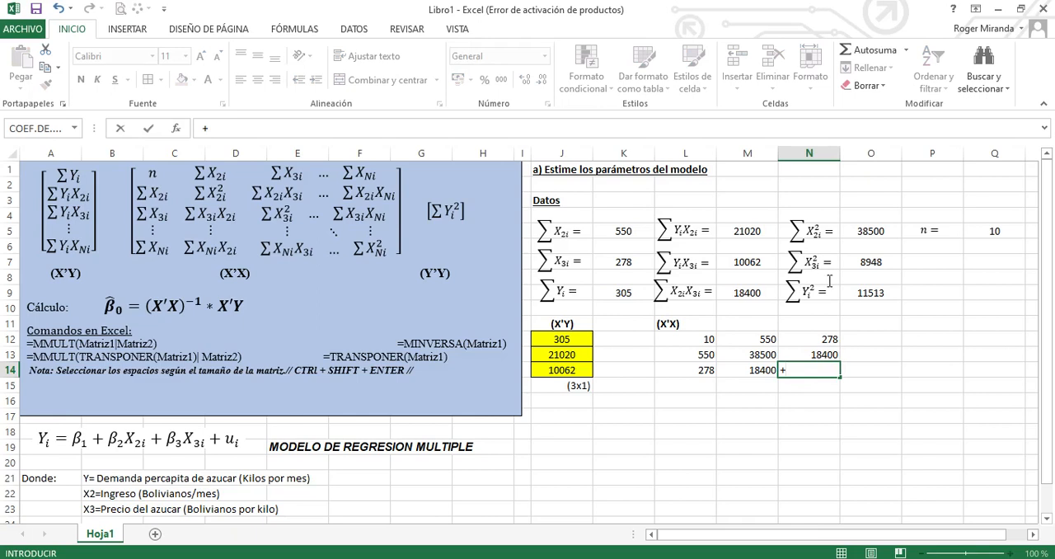
pyautogui.click(858, 270)
pyautogui.press('Return')
# Format L12:N14 with centered values, yellow fill and all borders, and center the (X'X) label in L11
pyautogui.click(839, 340)
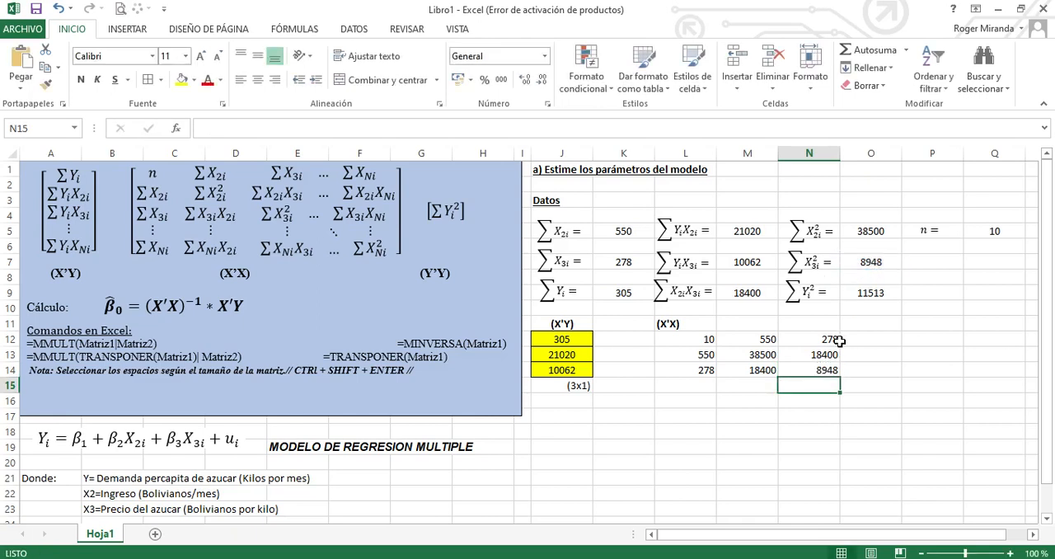
pyautogui.click(676, 338)
pyautogui.moveTo(732, 344); pyautogui.dragTo(836, 371)
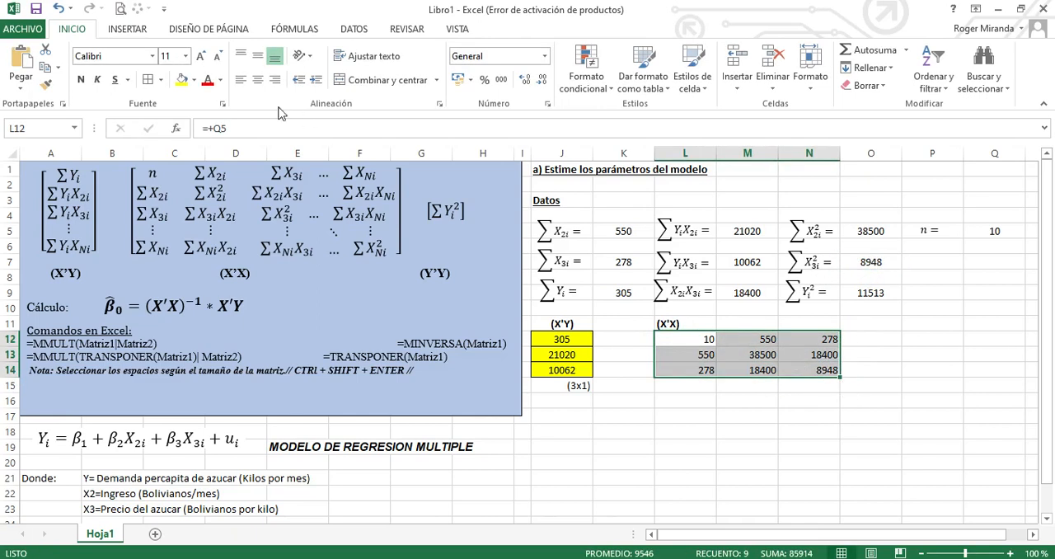
pyautogui.click(181, 80)
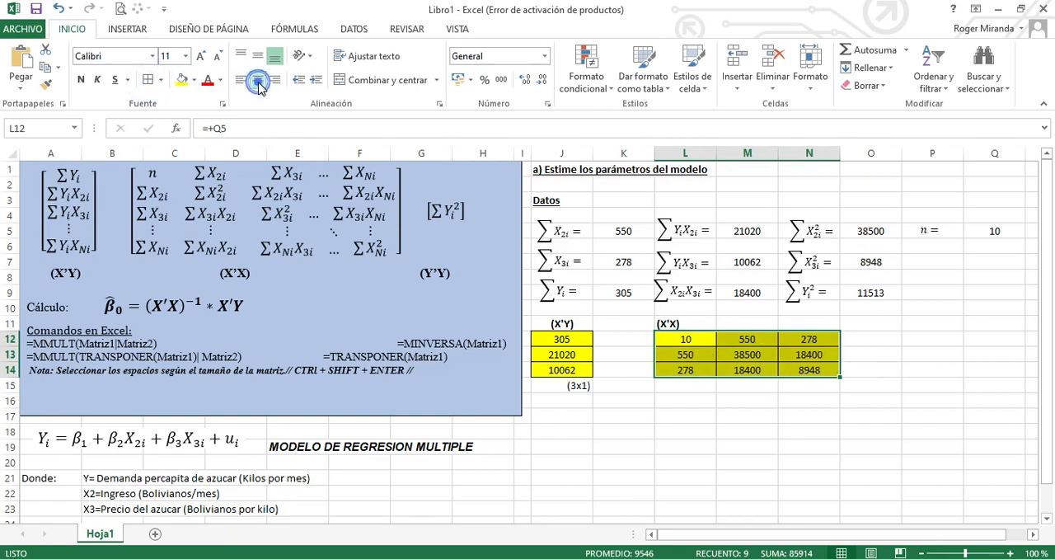
pyautogui.click(723, 352)
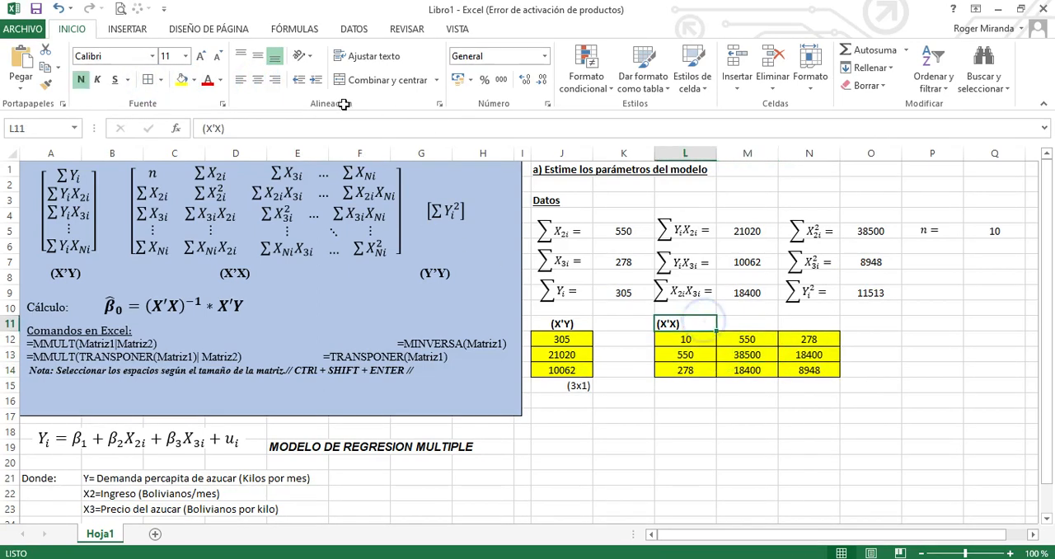
pyautogui.click(747, 386)
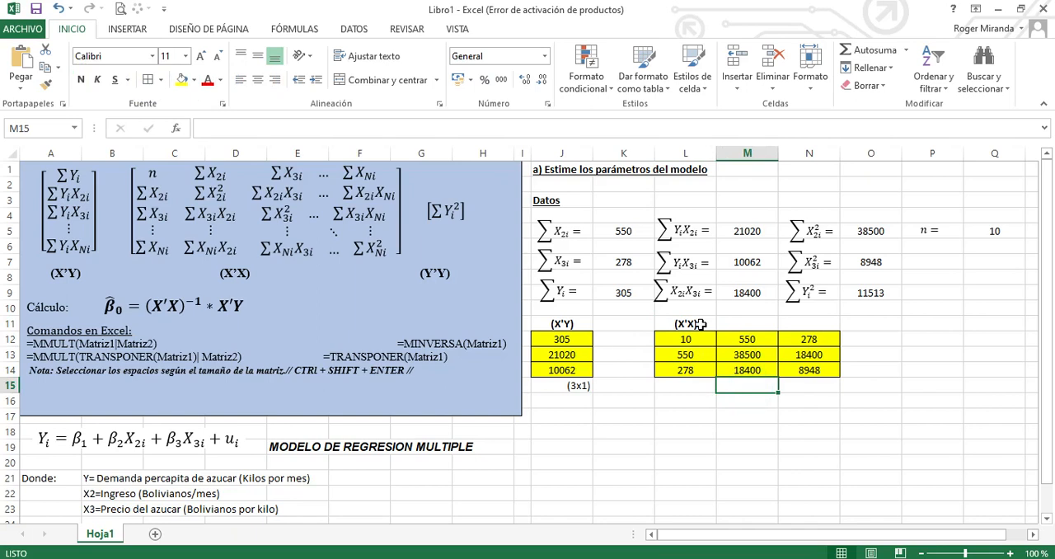
# Enter the dimension label (3x3) in N15 below the X'X matrix and align it right
pyautogui.click(791, 390)
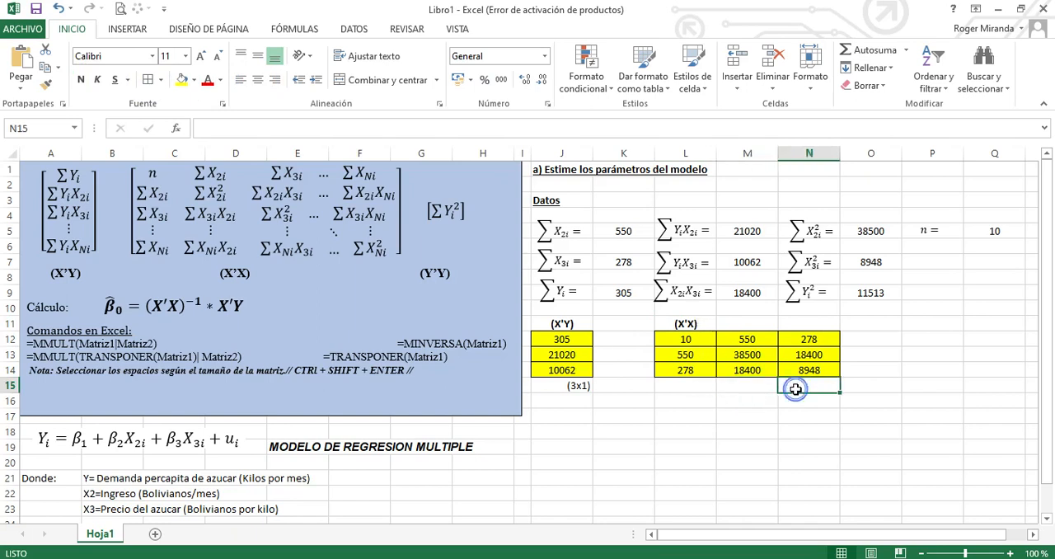
pyautogui.moveTo(700, 341); pyautogui.dragTo(800, 375)
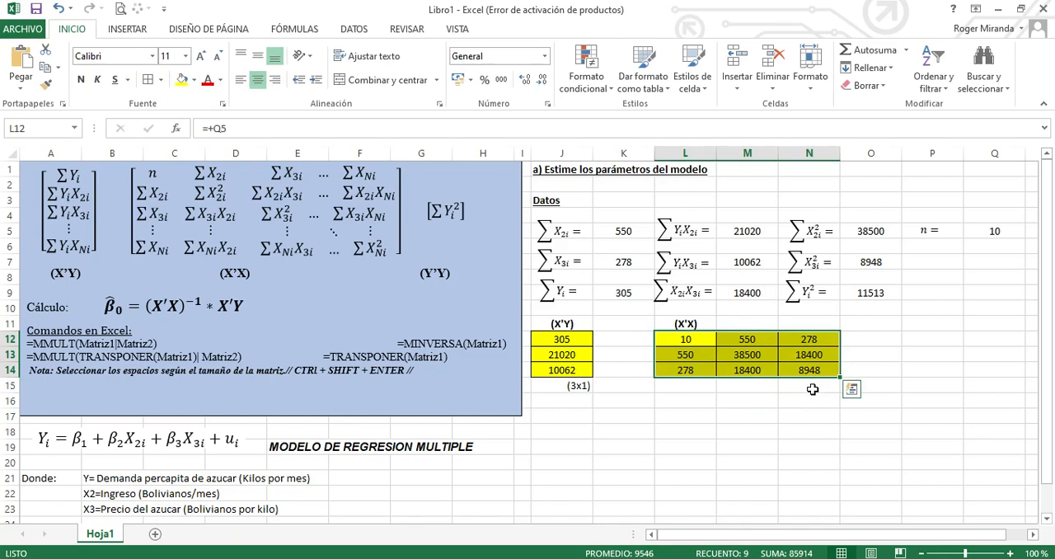
pyautogui.click(812, 389)
pyautogui.write('(3x3')
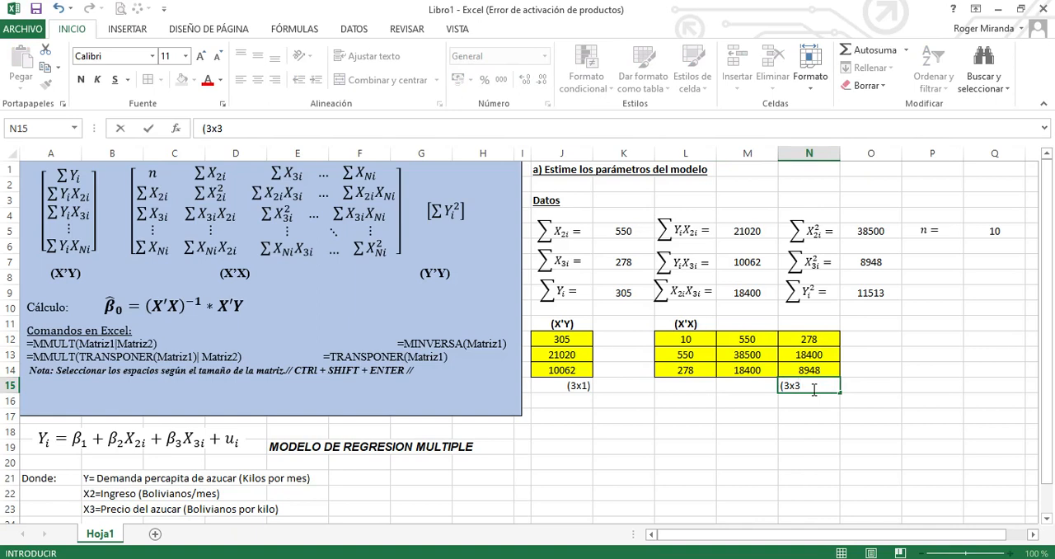
pyautogui.press('Return')
pyautogui.click(812, 389)
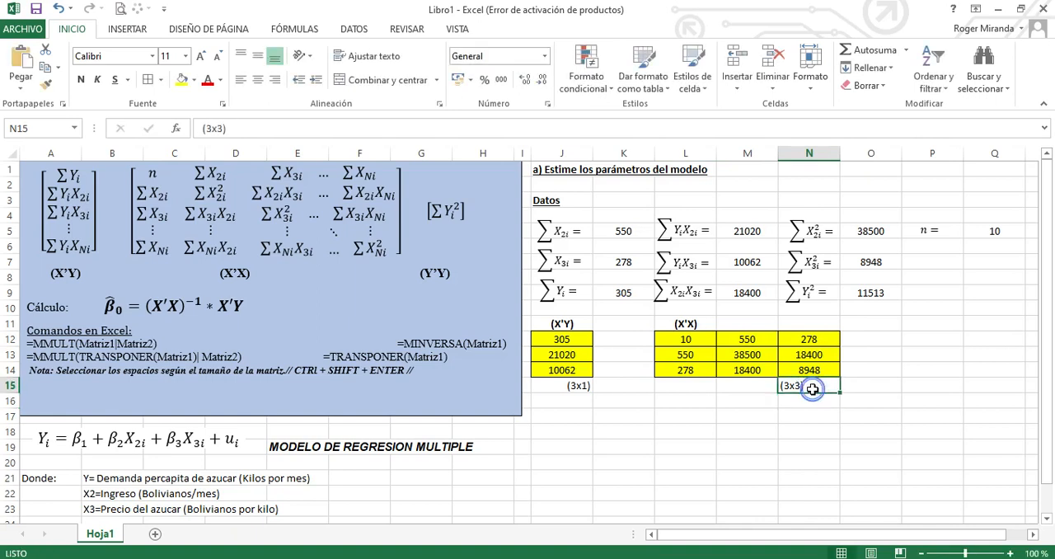
pyautogui.click(274, 79)
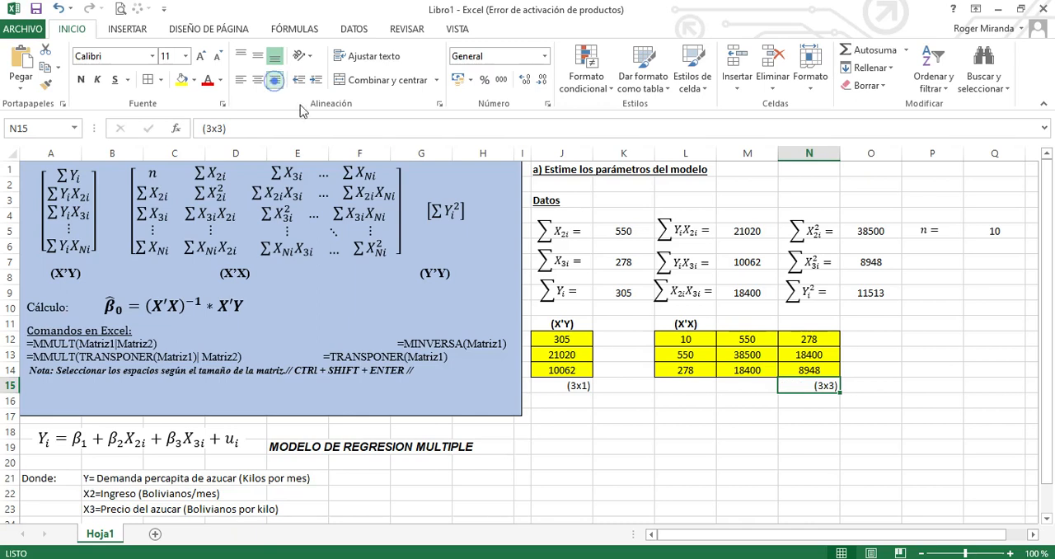
pyautogui.click(834, 464)
# Enter the label (Y'Y) in cell P11 and make it bold
pyautogui.click(911, 322)
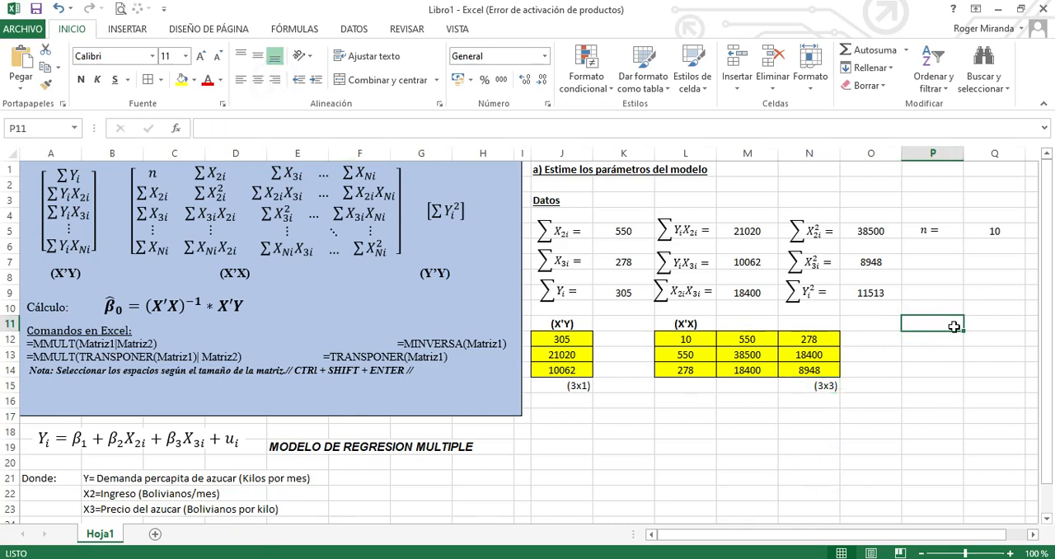
pyautogui.write("(Y'Y")
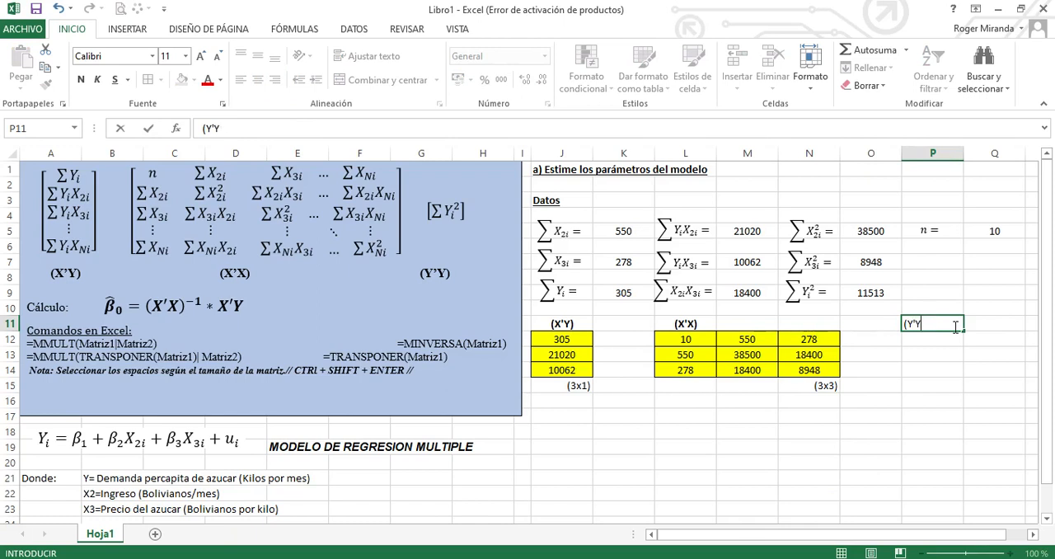
pyautogui.press('Return')
pyautogui.click(953, 327)
pyautogui.hotkey('ctrl', 'n')
pyautogui.click(930, 342)
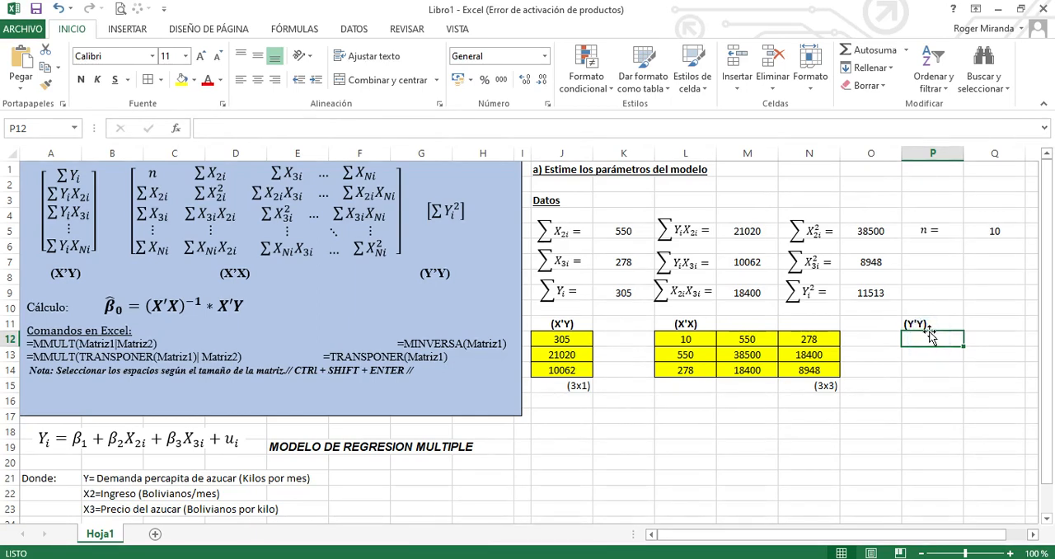
# Link P12 to O9 for the Y'Y value and format it centered with a yellow fill and borders
pyautogui.write('+')
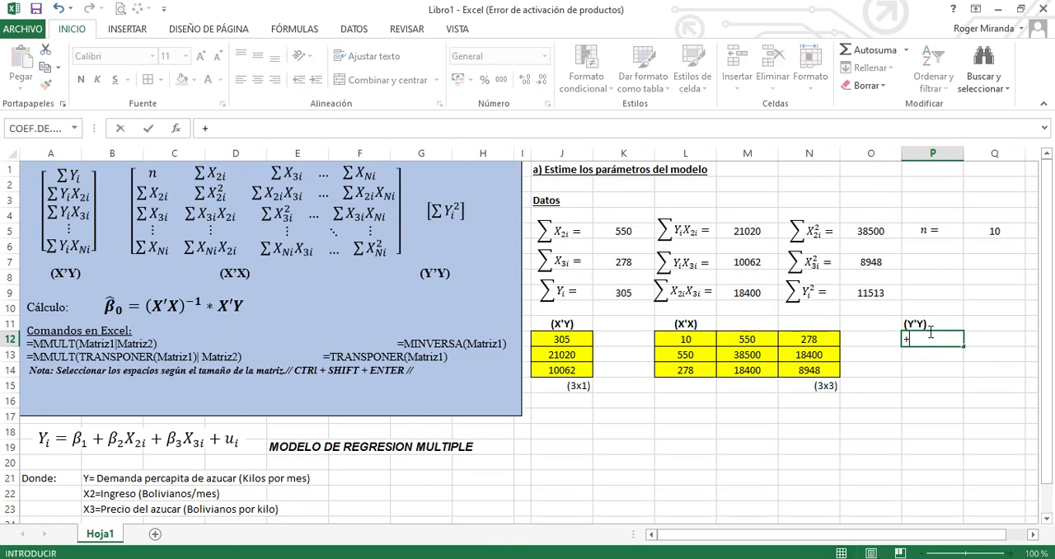
pyautogui.click(865, 292)
pyautogui.press('Return')
pyautogui.click(946, 340)
pyautogui.click(258, 80)
pyautogui.click(149, 80)
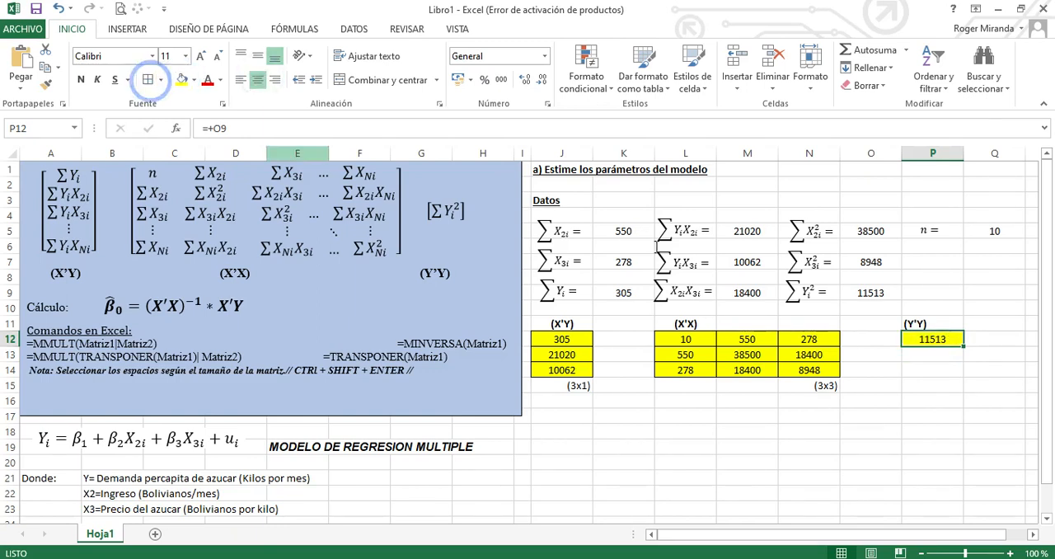
pyautogui.click(993, 402)
pyautogui.click(954, 354)
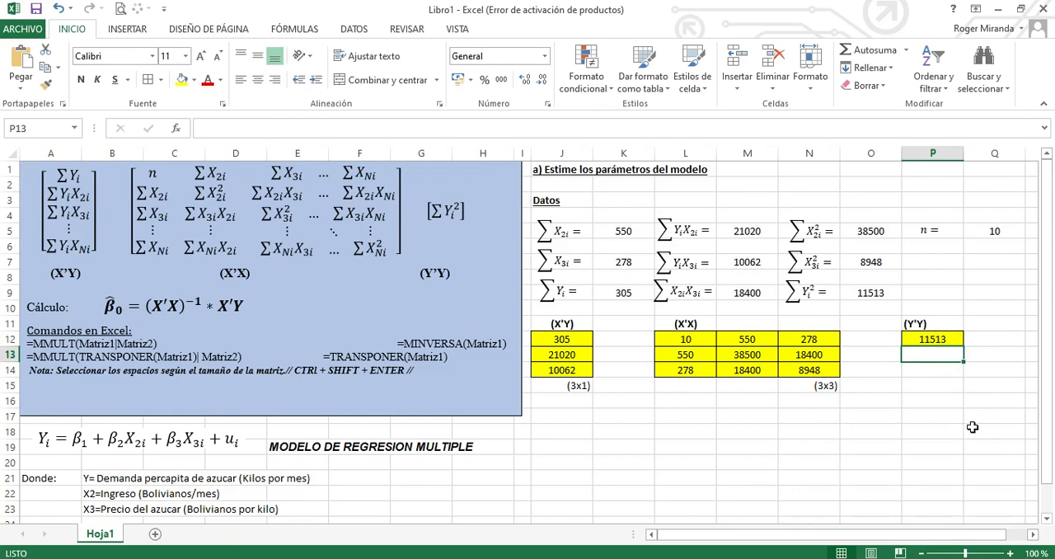
pyautogui.click(939, 415)
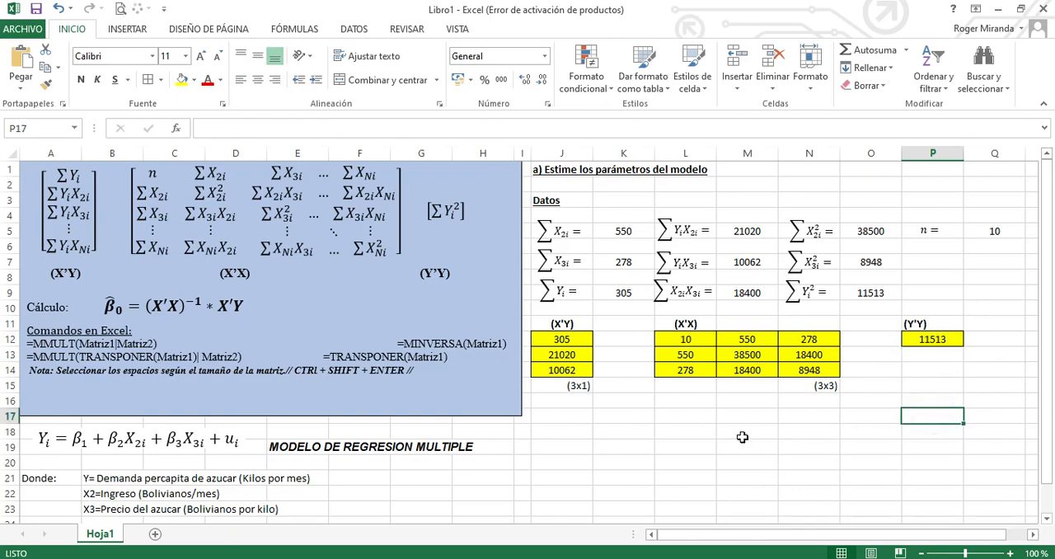
# Enter the label (X'X)^(-1) in cell J17 and make it bold
pyautogui.click(618, 414)
pyautogui.click(587, 415)
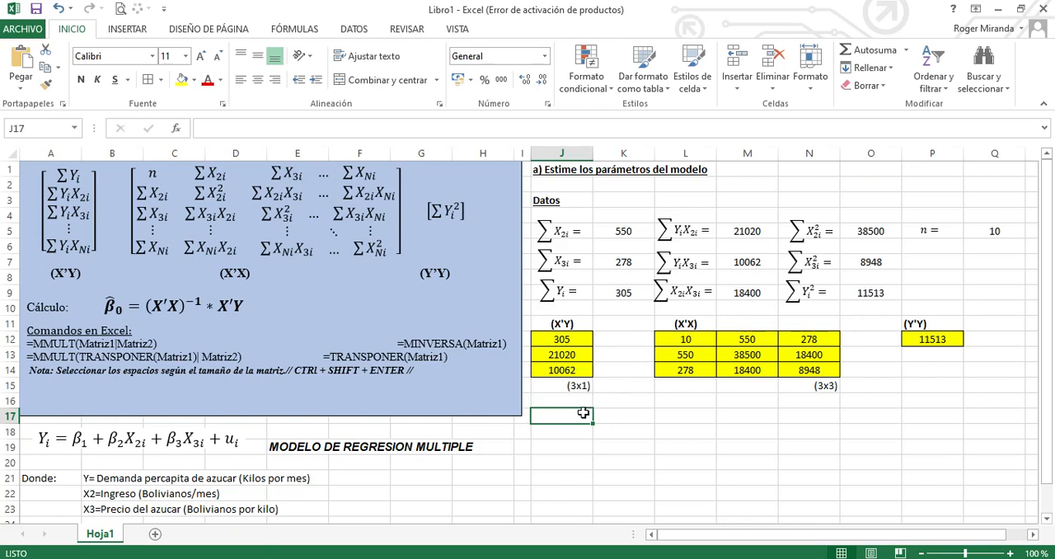
pyautogui.write("(X'X)^(-1")
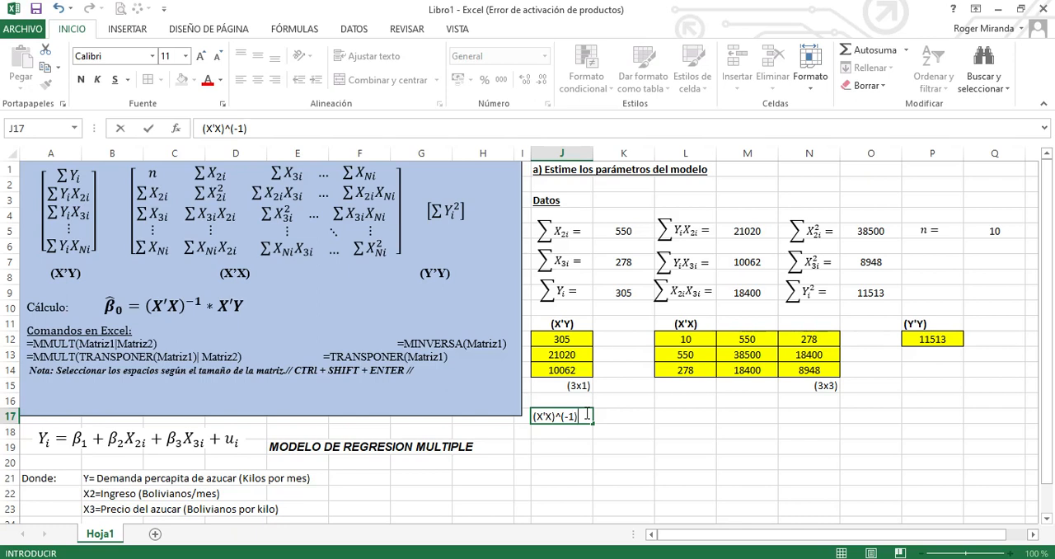
pyautogui.hotkey('ctrl', 'Return')
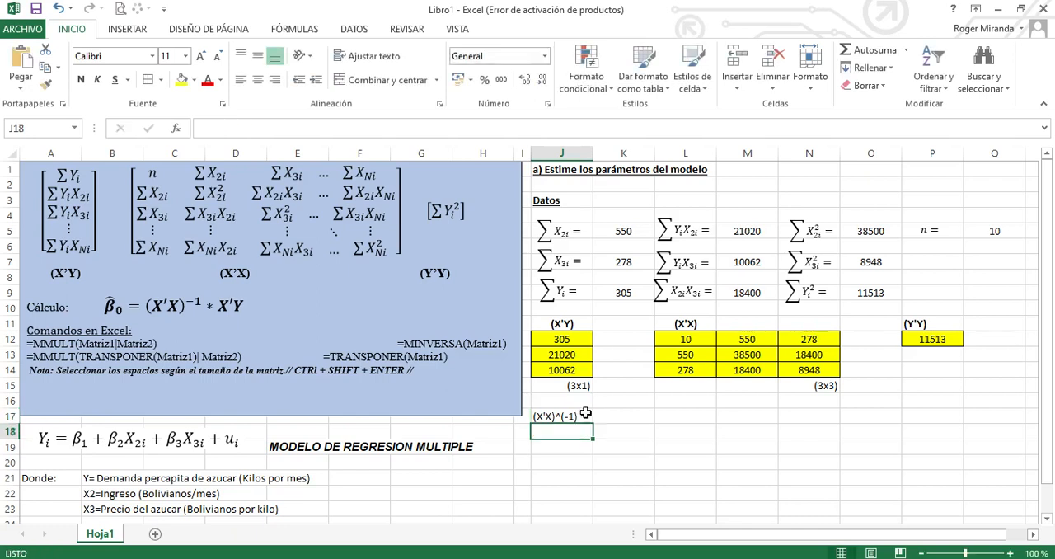
pyautogui.hotkey('ctrl', 'n')
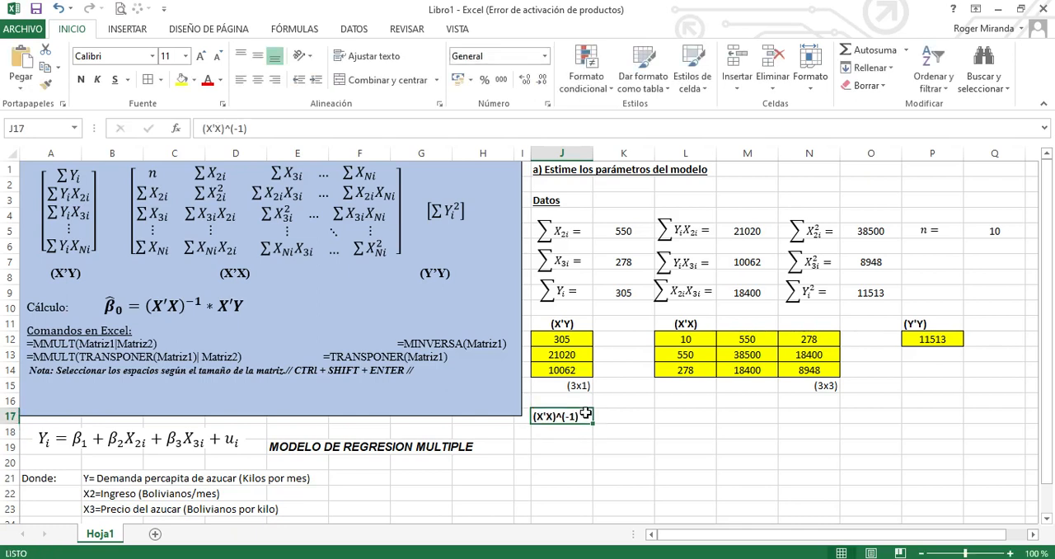
pyautogui.click(598, 447)
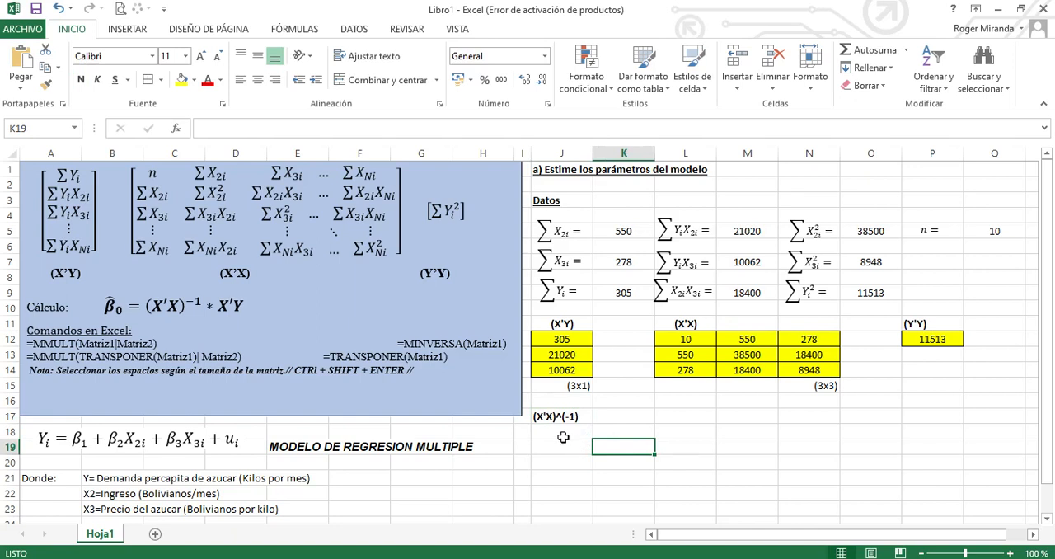
# Compute the inverse of the X'X matrix in J18:L20 with the array formula =MINVERSA(L12:N14)
pyautogui.scroll(-1, 562, 440)
pyautogui.moveTo(569, 387); pyautogui.dragTo(665, 413)
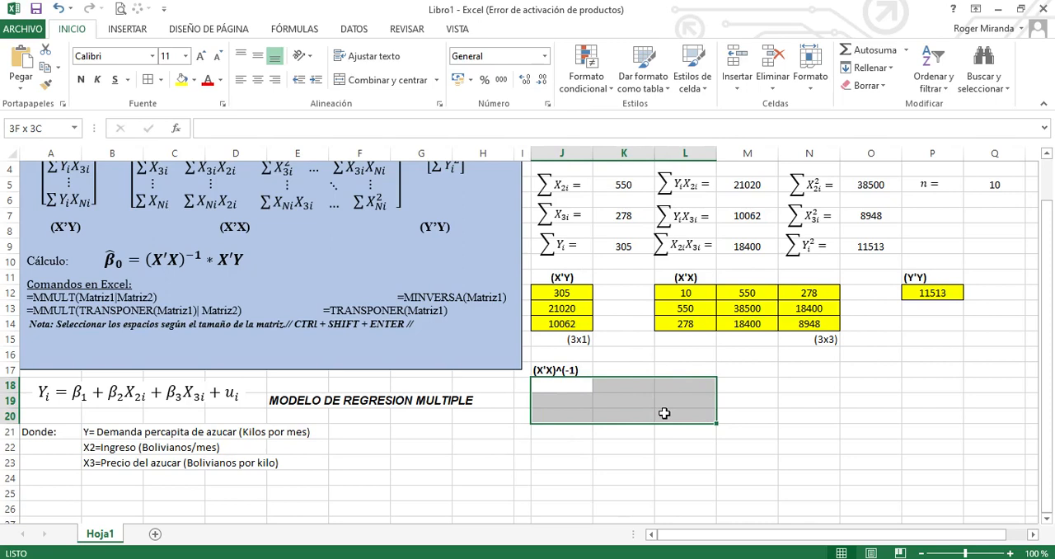
pyautogui.moveTo(664, 413); pyautogui.dragTo(664, 413)
pyautogui.write('=')
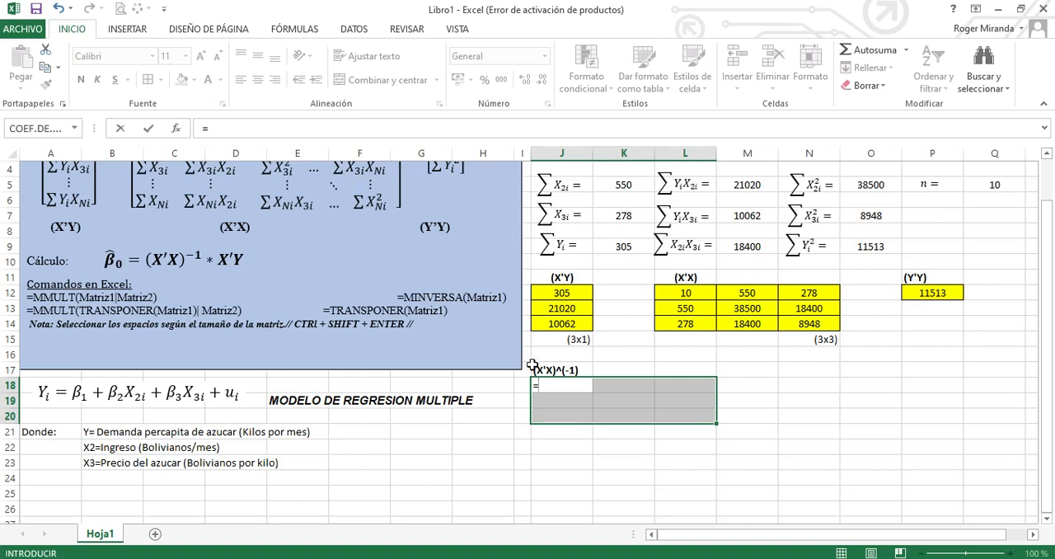
pyautogui.write('min')
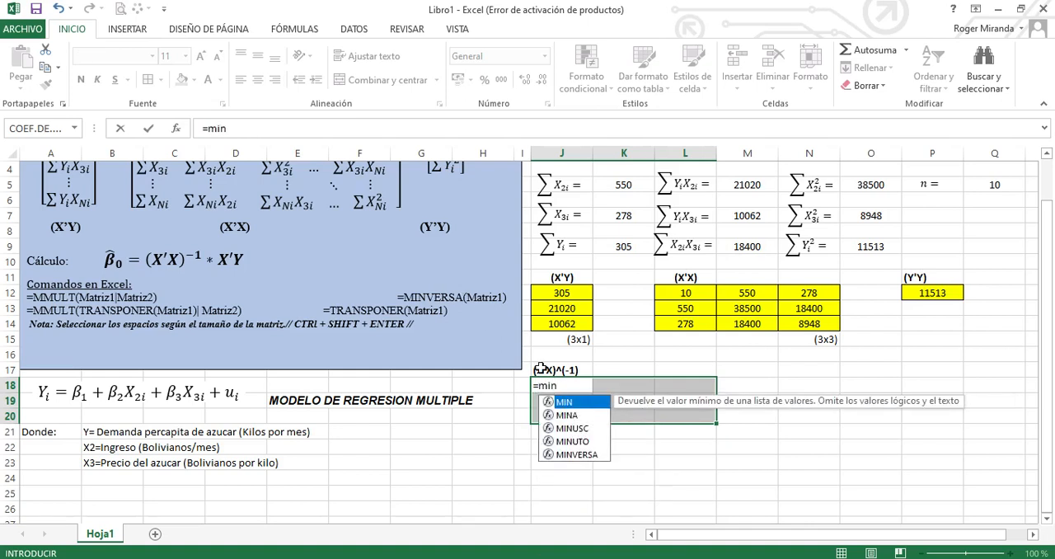
pyautogui.doubleClick(579, 453)
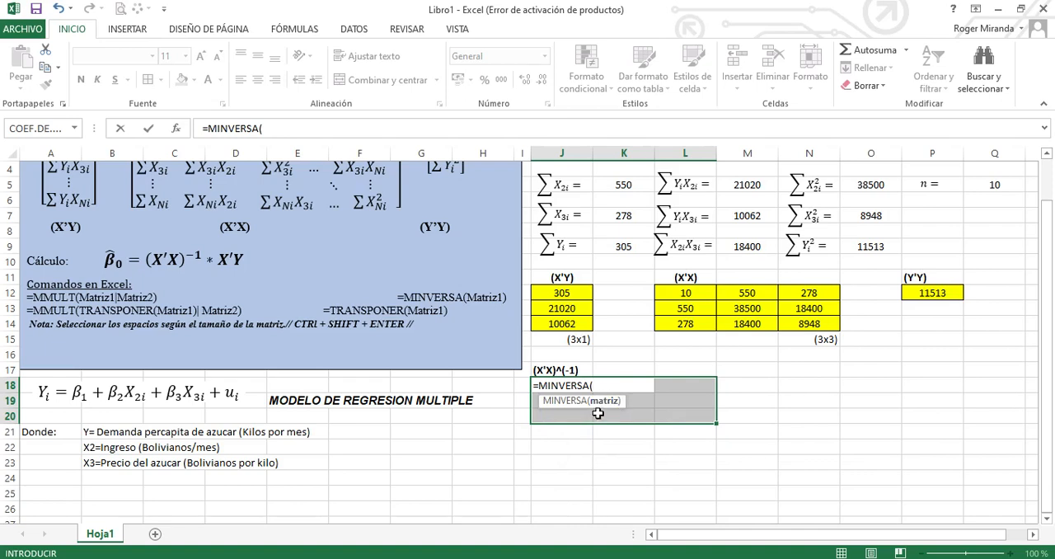
pyautogui.moveTo(689, 294); pyautogui.dragTo(839, 338)
pyautogui.write(')')
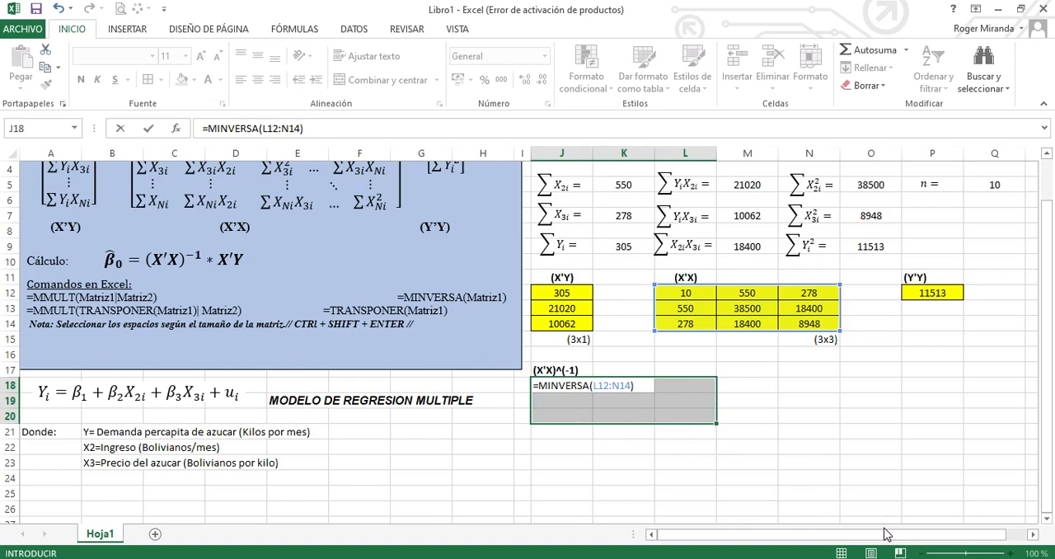
pyautogui.hotkey('ctrl', 'shift', 'Return')
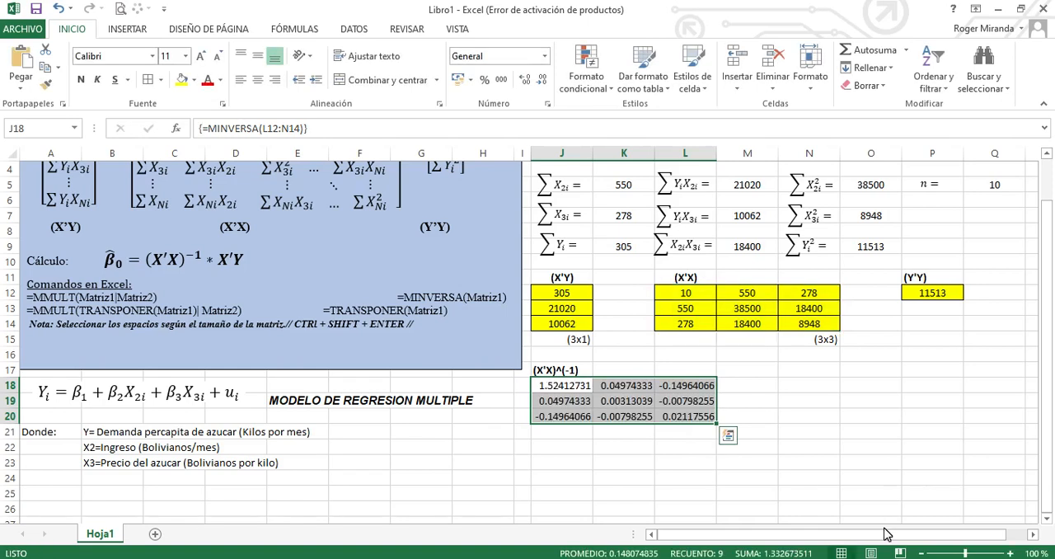
# Format the inverse matrix J18:L20 with four decimals, centered values, all borders and a light blue fill
pyautogui.click(543, 82)
pyautogui.click(543, 82)
pyautogui.click(543, 83)
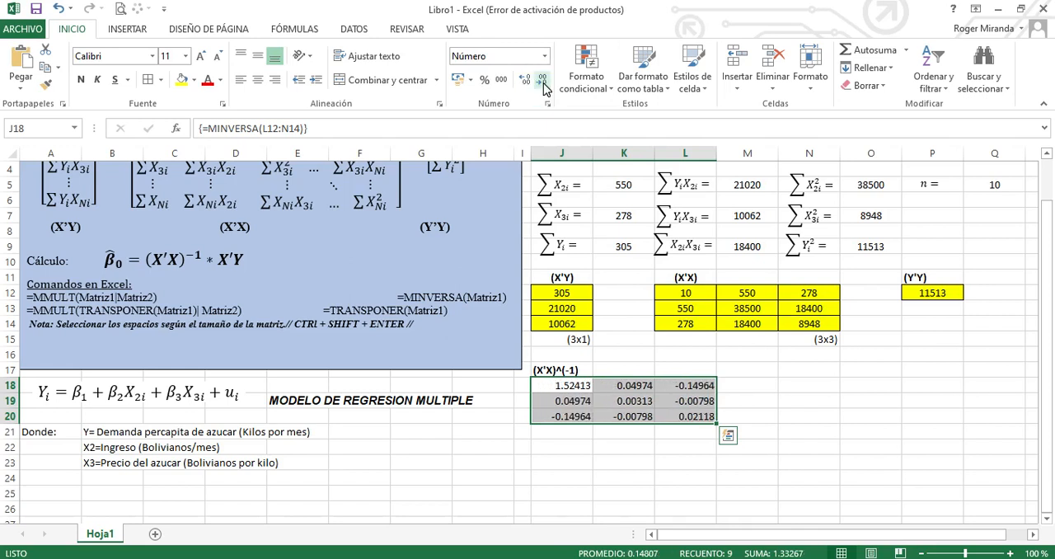
pyautogui.click(543, 82)
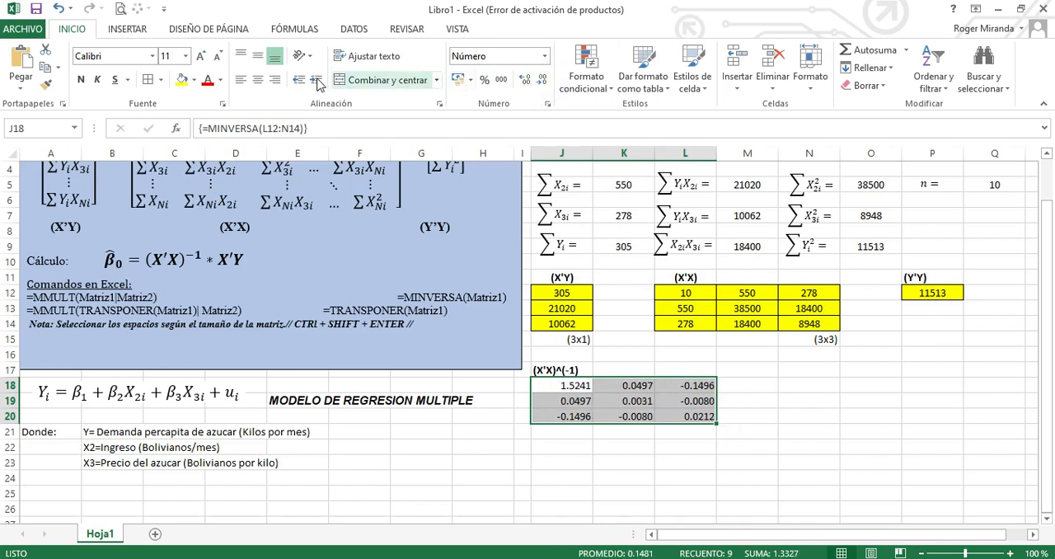
pyautogui.click(259, 80)
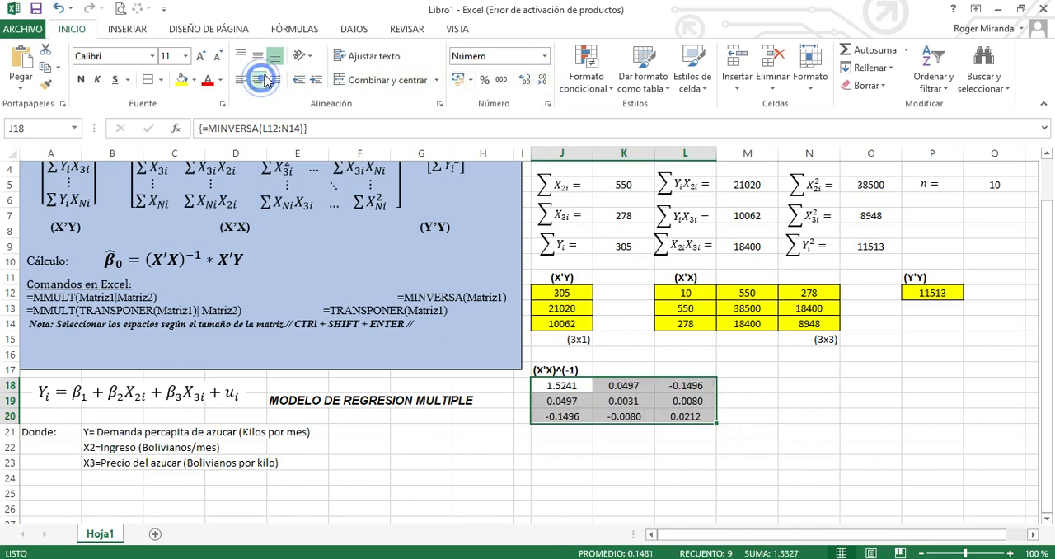
pyautogui.click(193, 80)
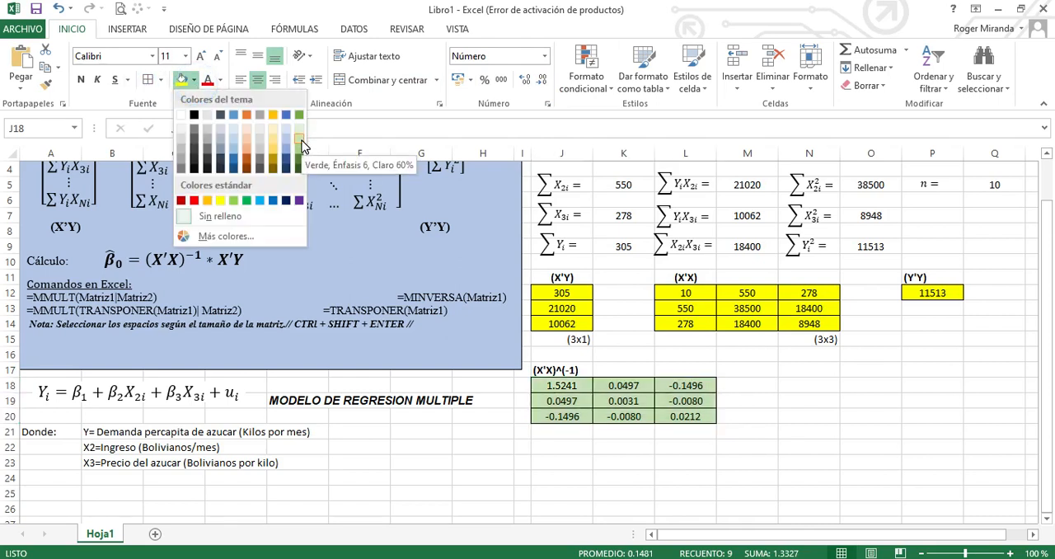
pyautogui.click(287, 137)
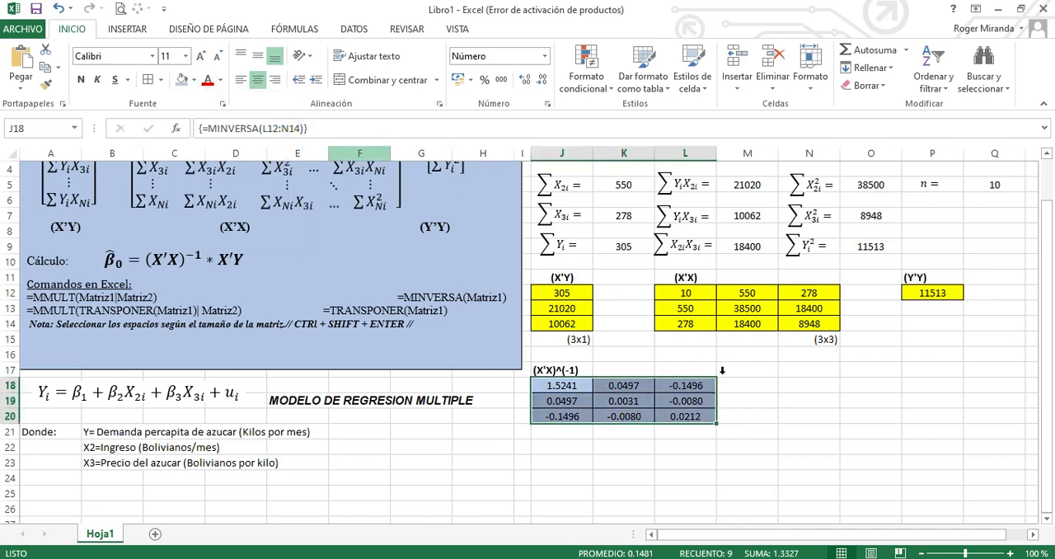
pyautogui.click(768, 416)
pyautogui.click(806, 385)
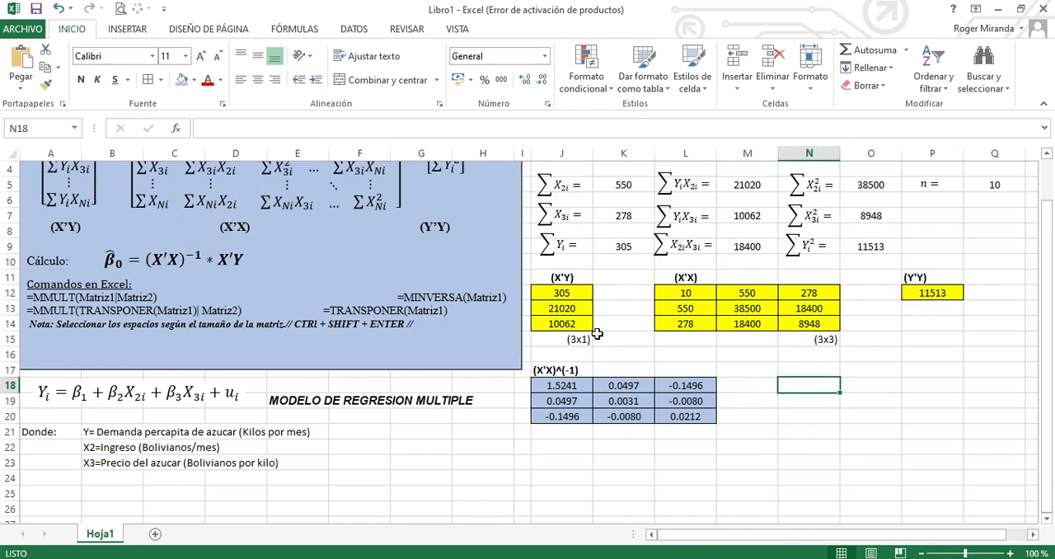
# Link L21 to N15 to put the dimension label (3x3) below the inverse matrix, and align it right
pyautogui.click(686, 431)
pyautogui.write('+')
pyautogui.click(824, 340)
pyautogui.press('Return')
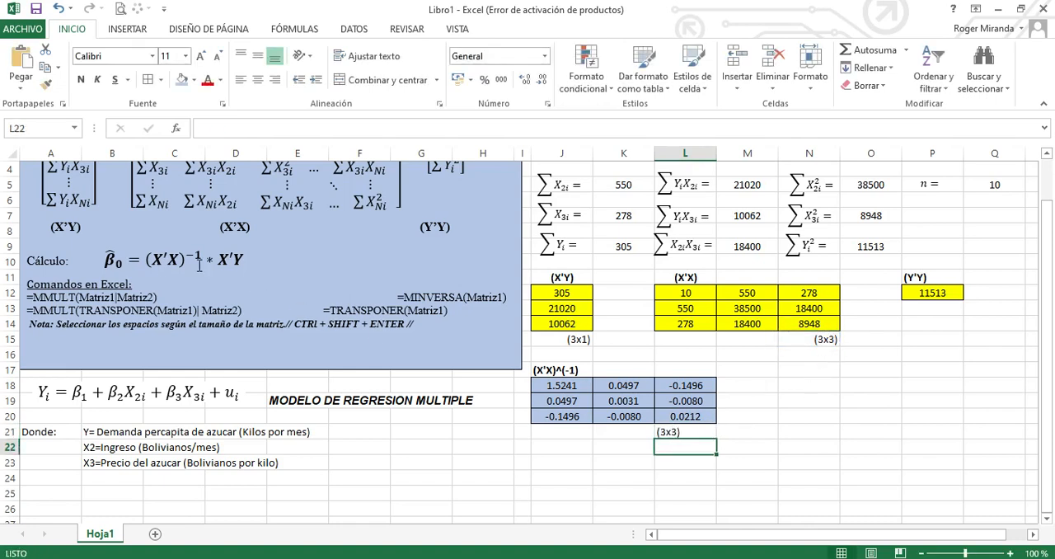
pyautogui.click(779, 435)
pyautogui.click(690, 431)
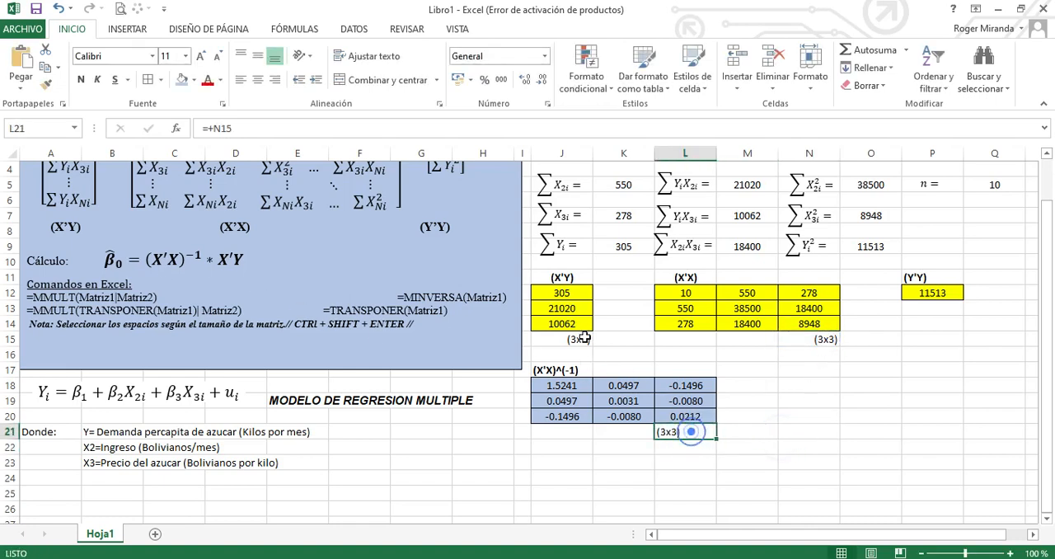
pyautogui.click(276, 79)
pyautogui.click(786, 429)
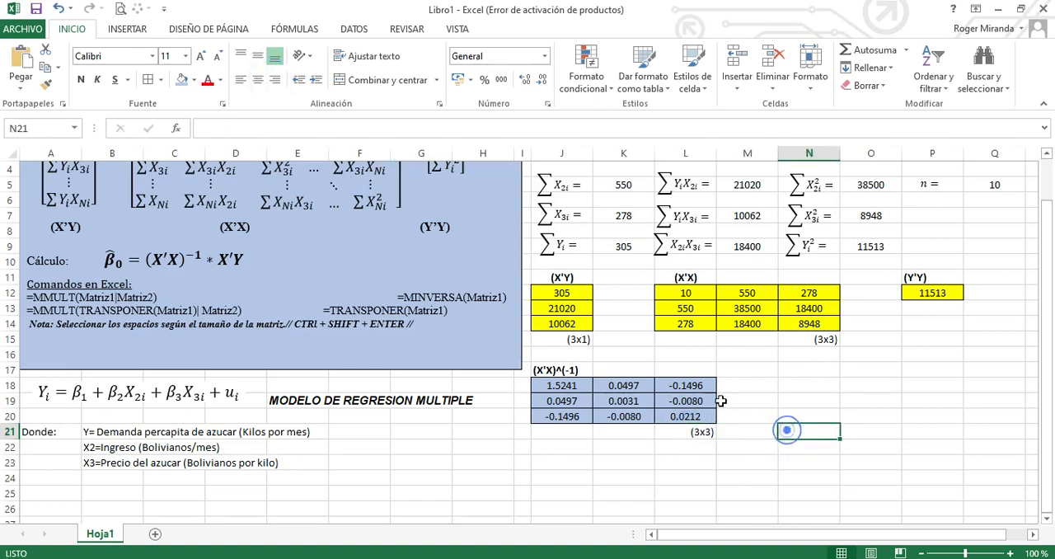
# Enter the label B in cell N17 and make it bold
pyautogui.click(167, 261)
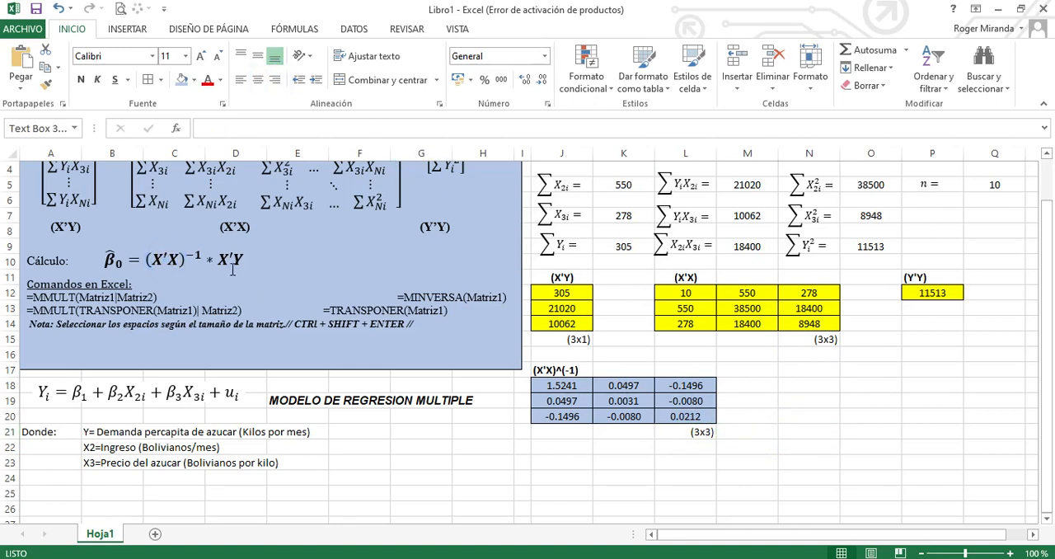
pyautogui.click(752, 358)
pyautogui.click(784, 370)
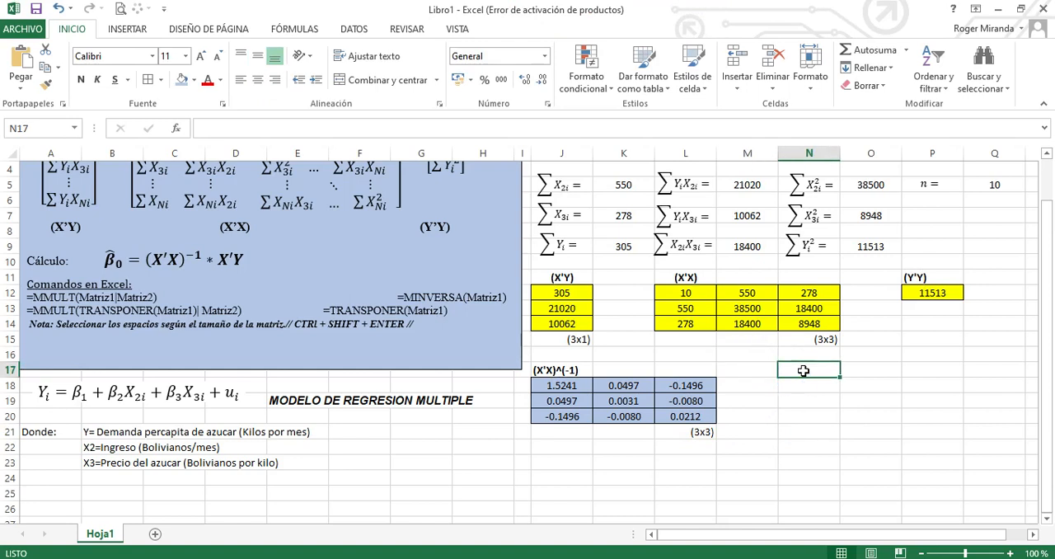
pyautogui.write('b')
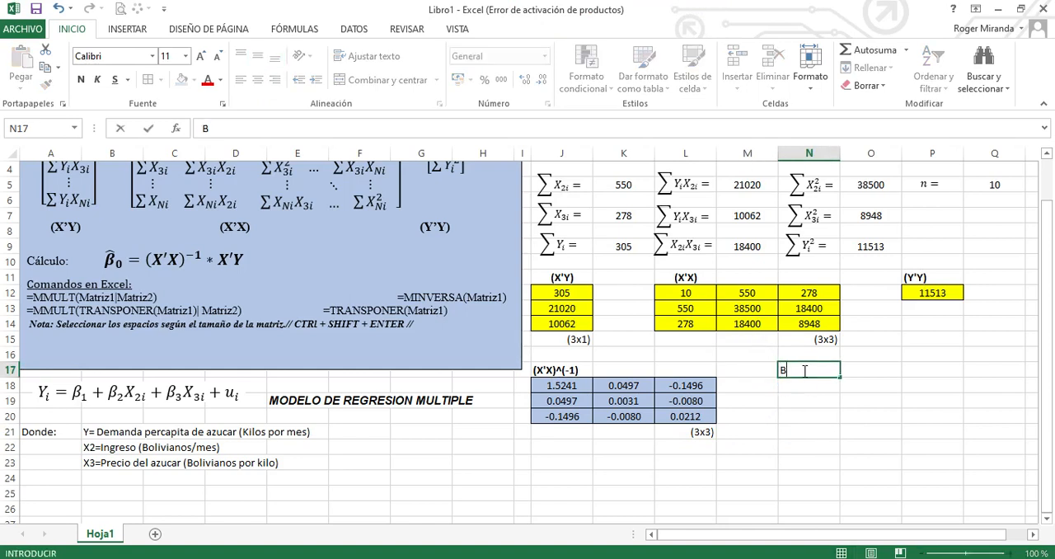
pyautogui.press('Return')
pyautogui.click(802, 370)
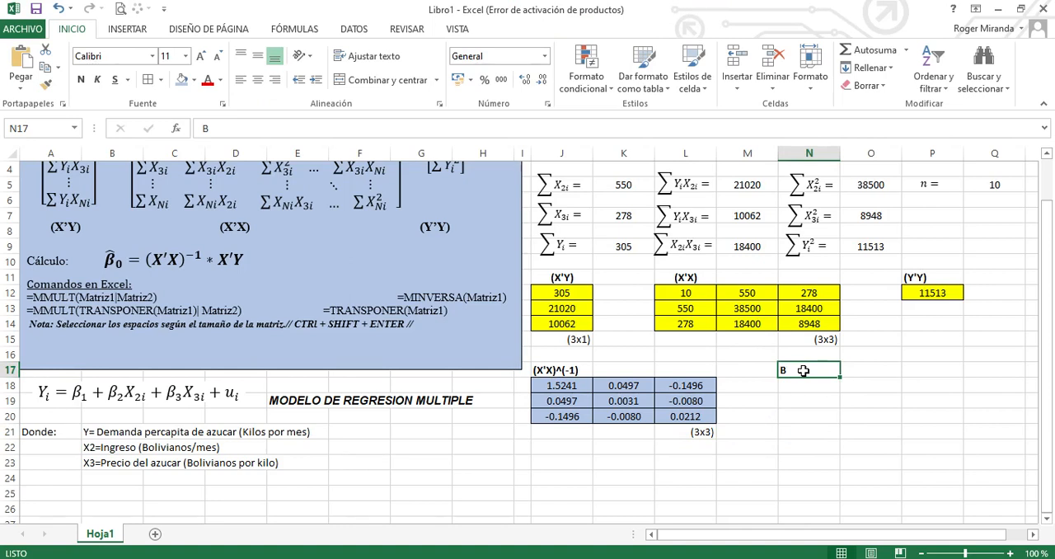
# Write the dimension product (3x3)*(3x1) as text in cell O17, beside the B label
pyautogui.press('Right')
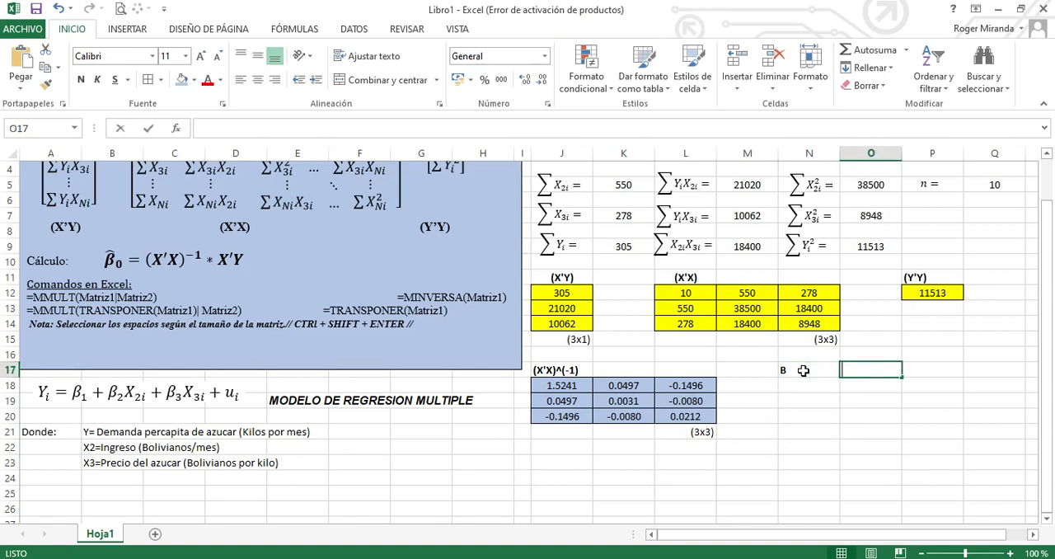
pyautogui.write('=')
pyautogui.press('BackSpace')
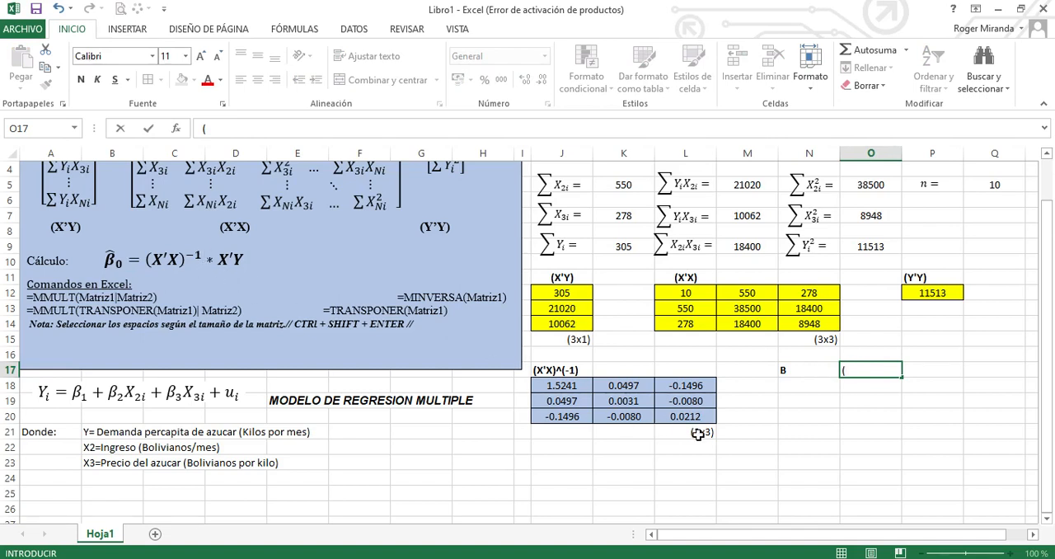
pyautogui.write('3x3)*(3x1')
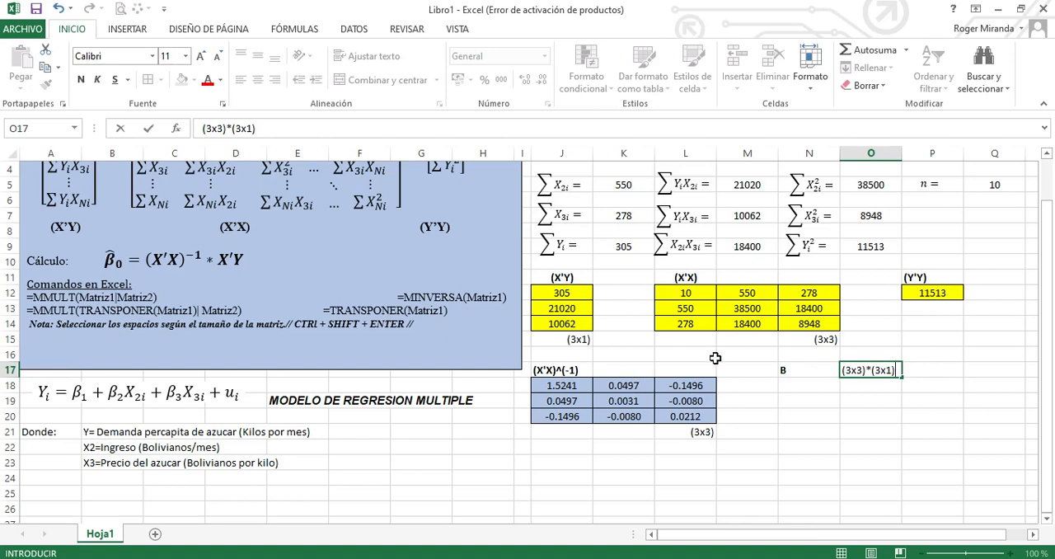
# Make the two inner 3s of the O17 text bold and complete it with =(3x1)
pyautogui.moveTo(856, 370); pyautogui.dragTo(863, 370)
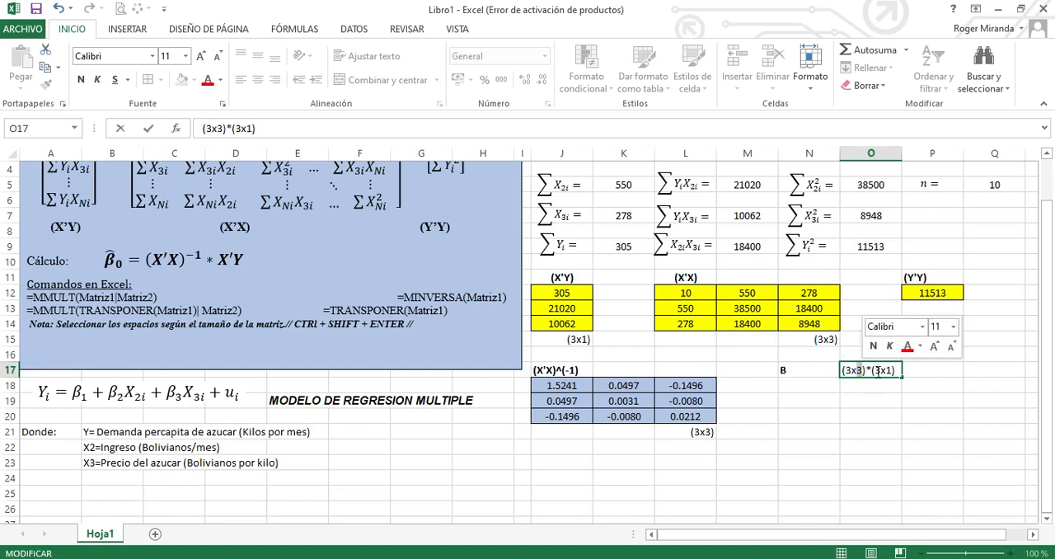
pyautogui.hotkey('ctrl', 'n')
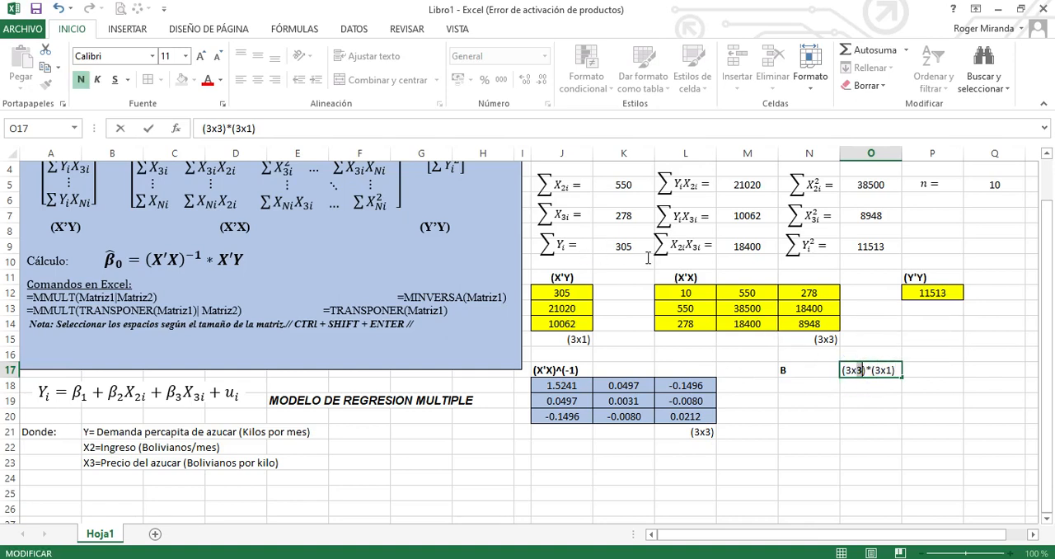
pyautogui.click(881, 370)
pyautogui.moveTo(881, 370); pyautogui.dragTo(875, 370)
pyautogui.hotkey('ctrl', 'n')
pyautogui.click(894, 372)
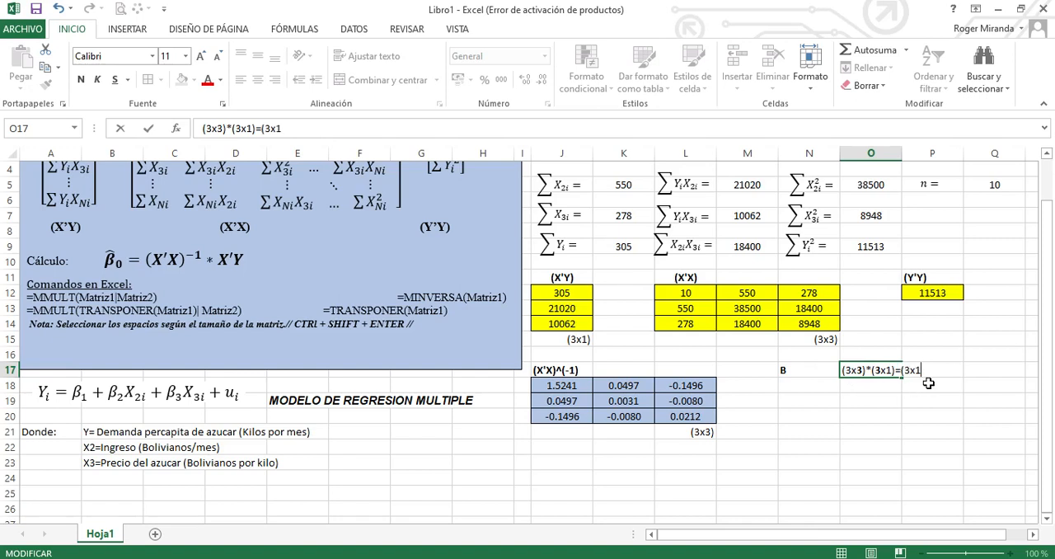
pyautogui.press('Return')
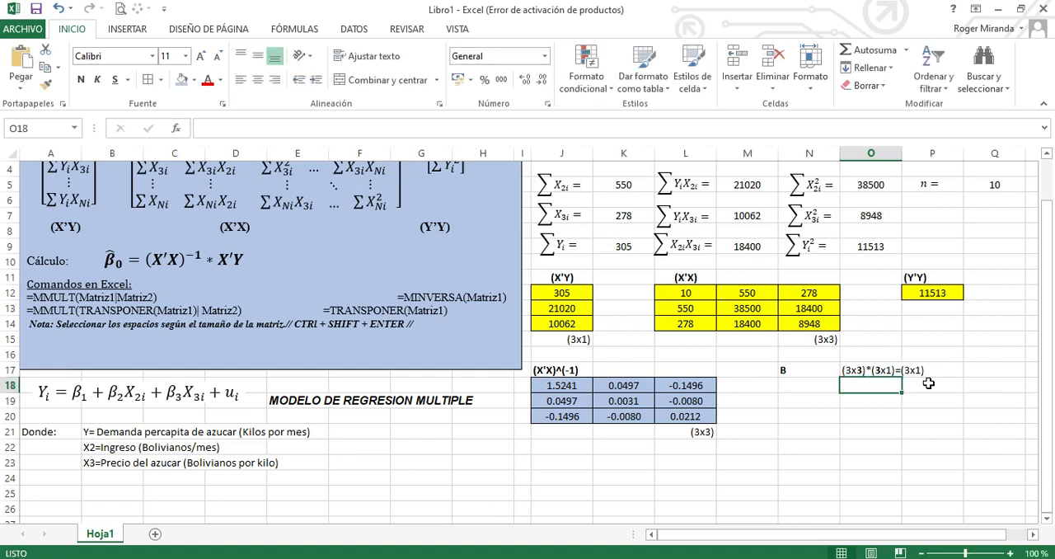
# Fill N18:N20 with the array formula =MMULT(J18:L20|J12:J14) to multiply the inverse matrix by X'Y
pyautogui.click(821, 392)
pyautogui.moveTo(822, 392); pyautogui.dragTo(851, 419)
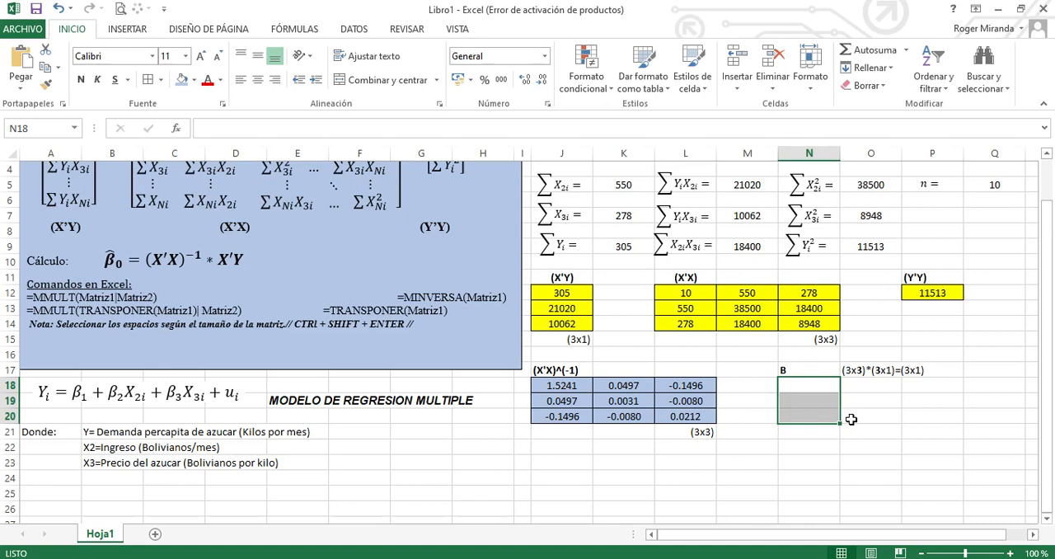
pyautogui.write('=')
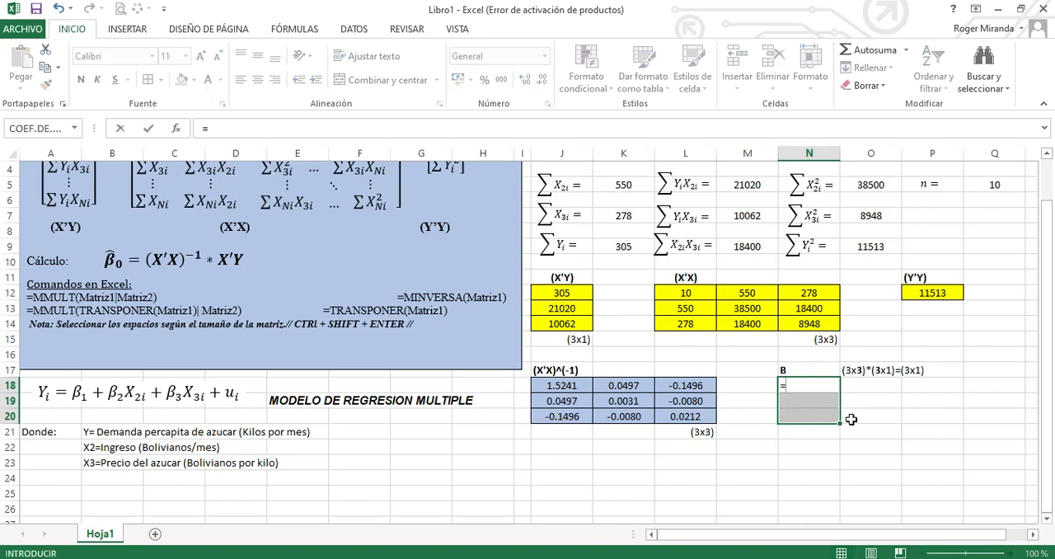
pyautogui.write('mm')
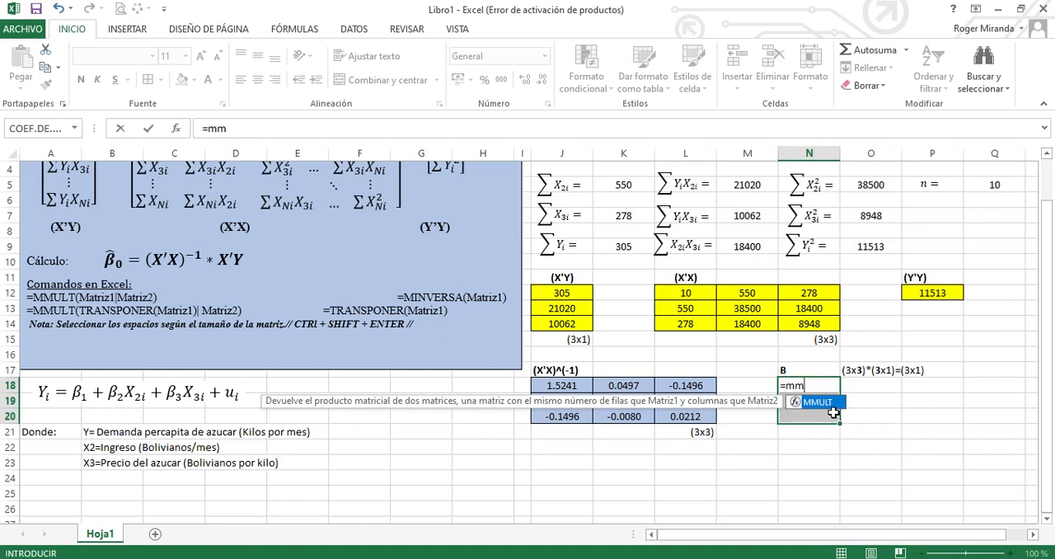
pyautogui.doubleClick(822, 403)
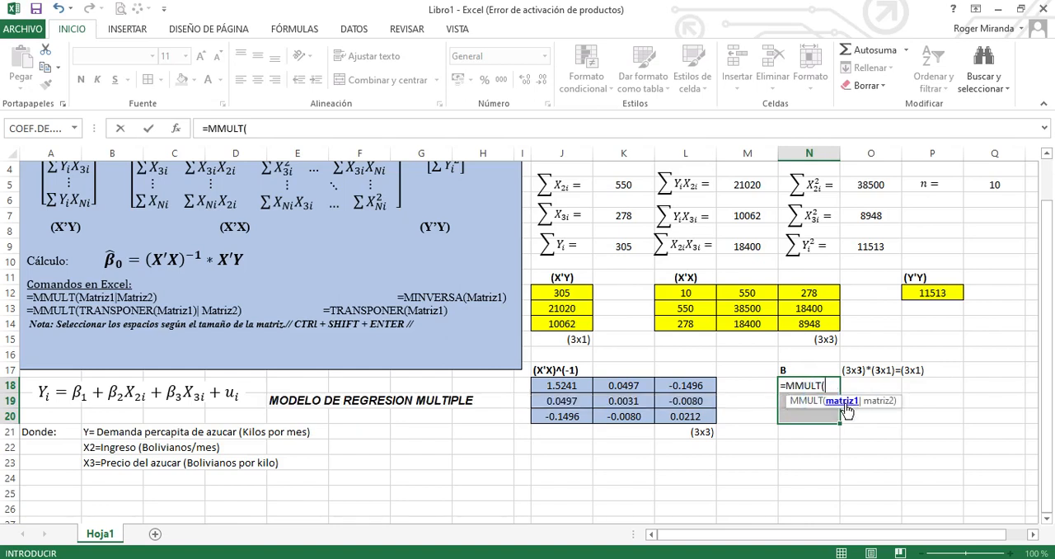
pyautogui.moveTo(568, 385); pyautogui.dragTo(664, 416)
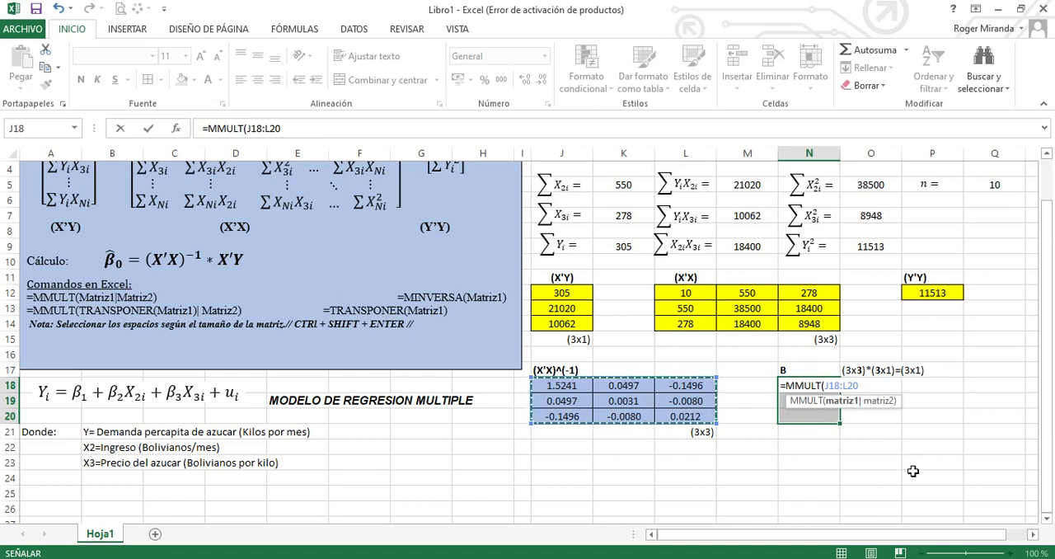
pyautogui.write('|')
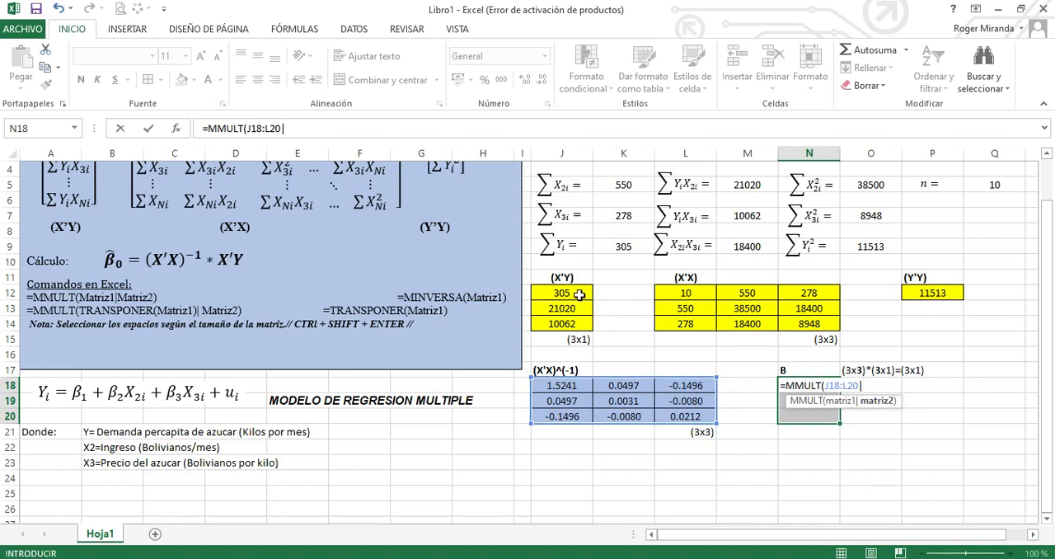
pyautogui.moveTo(581, 295); pyautogui.dragTo(574, 325)
pyautogui.write(')')
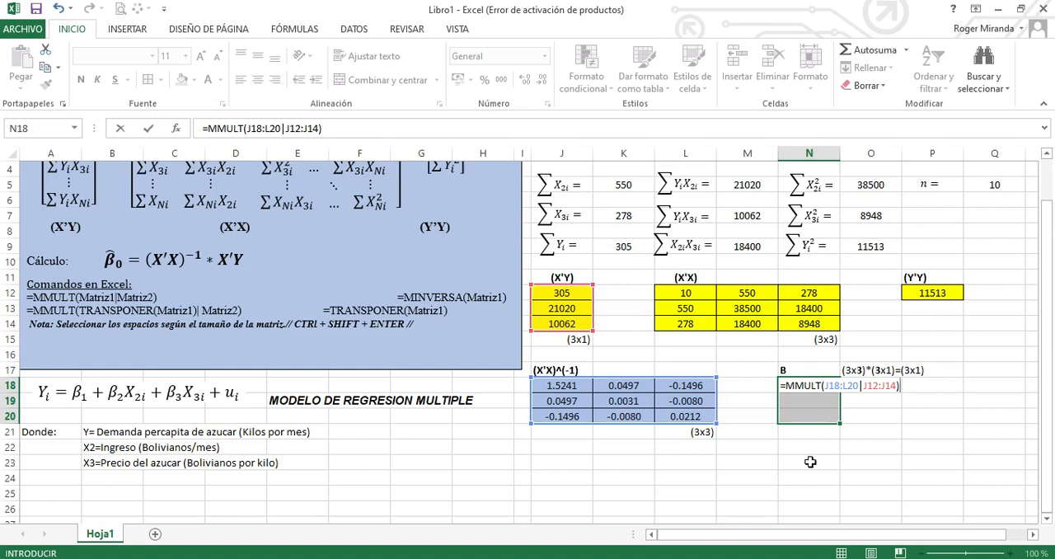
pyautogui.hotkey('ctrl', 'shift', 'Return')
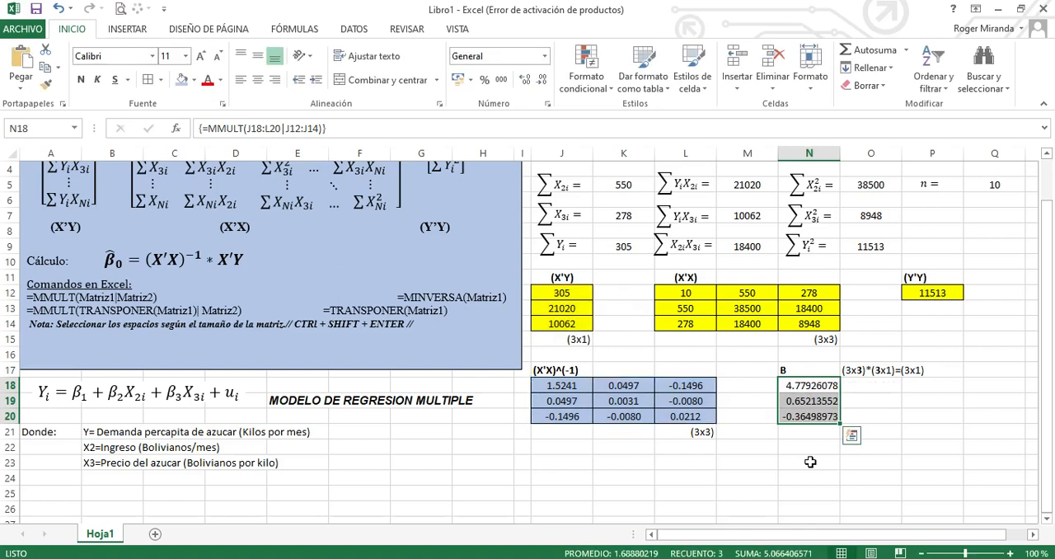
# Format the B vector in N18:N20 with four decimals and centre its values
pyautogui.click(542, 80)
pyautogui.click(542, 80)
pyautogui.click(542, 80)
pyautogui.click(542, 80)
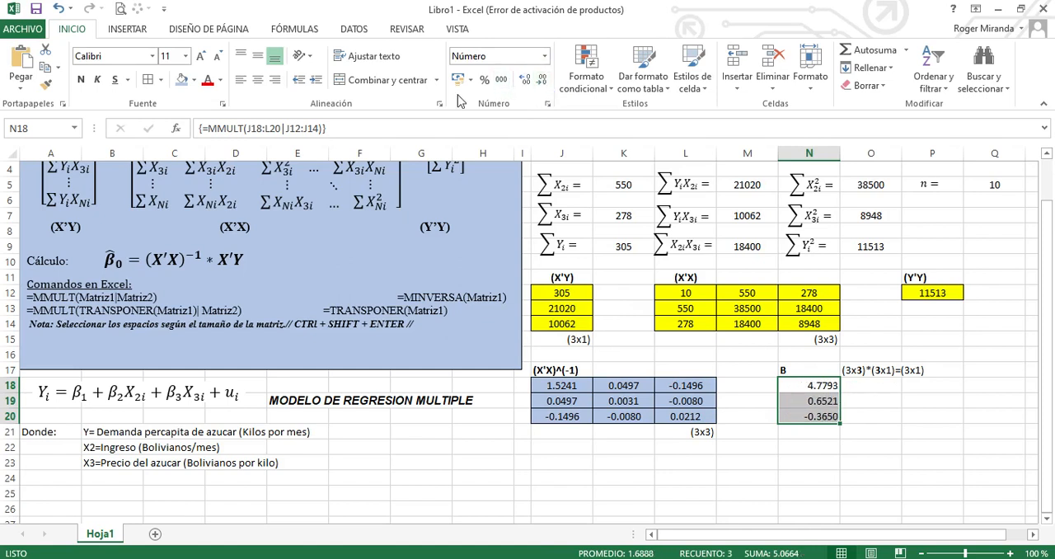
pyautogui.click(258, 80)
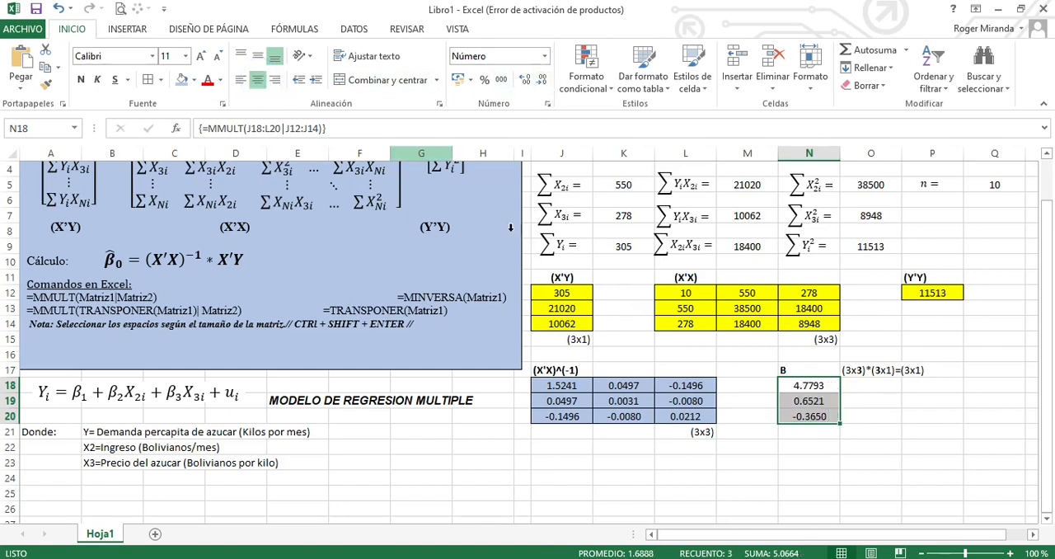
# Add borders and a light green fill to the B vector in N18:N20
pyautogui.click(150, 81)
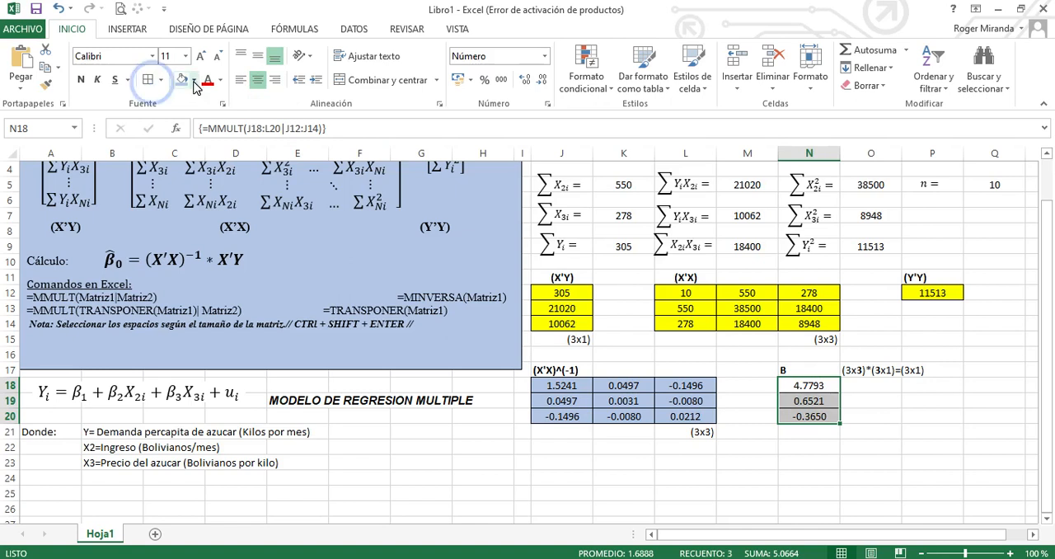
pyautogui.click(194, 81)
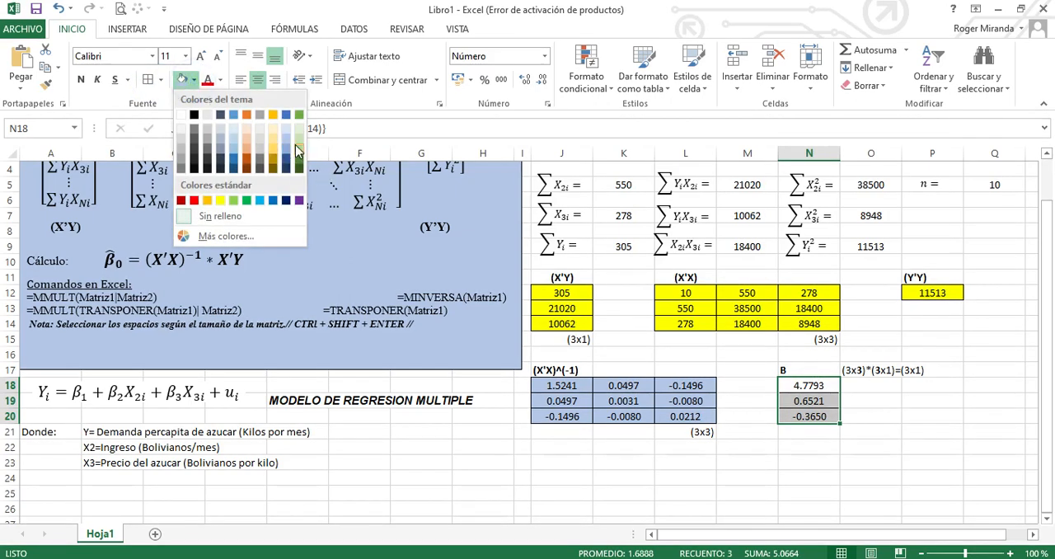
pyautogui.click(299, 155)
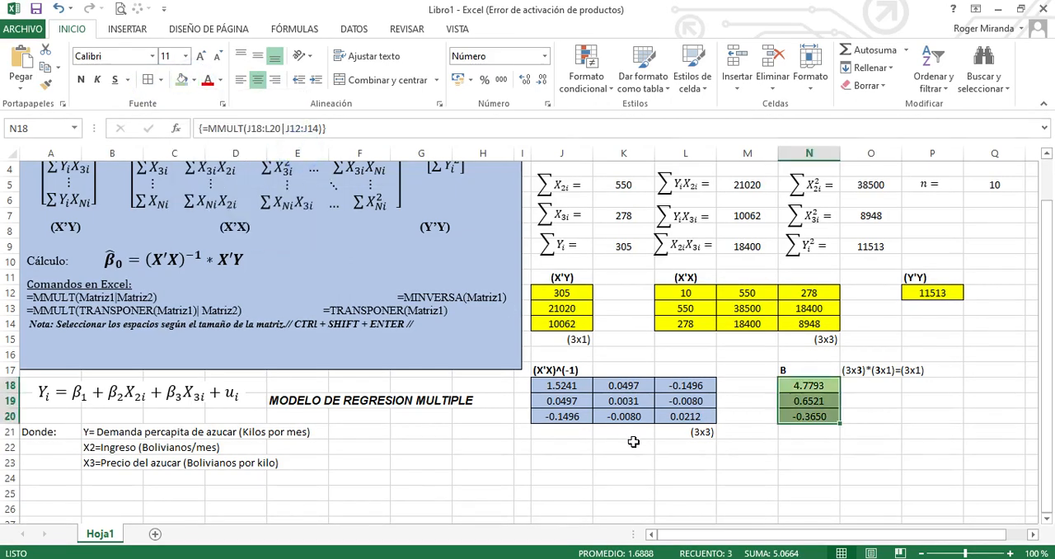
pyautogui.click(600, 447)
# Copy the regression model equation box and paste it at J23, below the inverse matrix
pyautogui.click(239, 385)
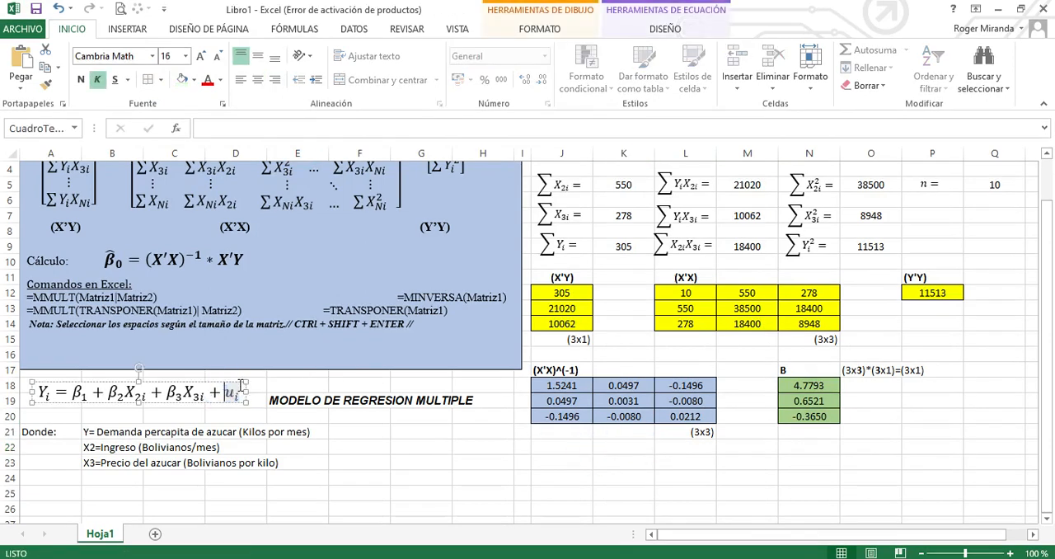
pyautogui.click(214, 382)
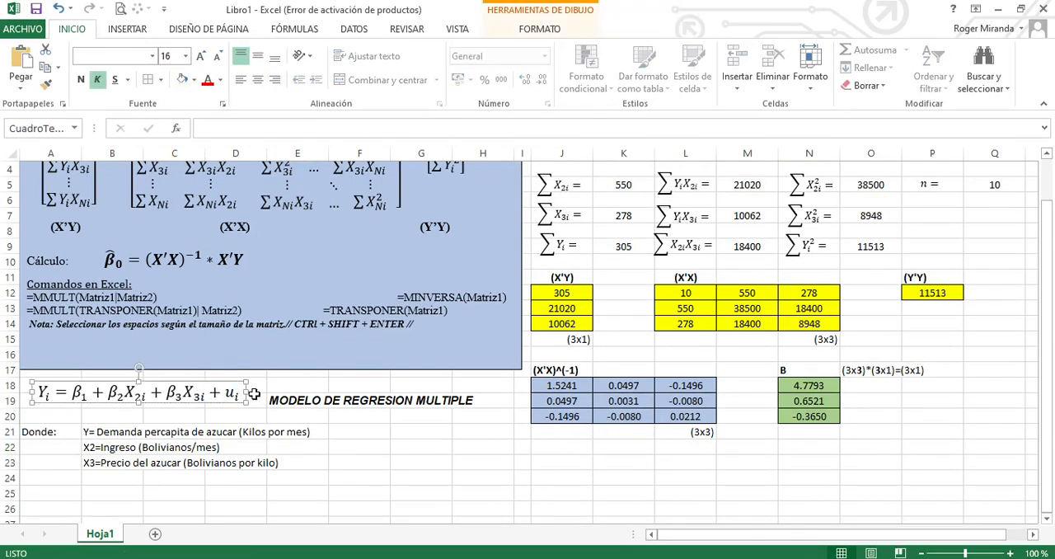
pyautogui.click(541, 448)
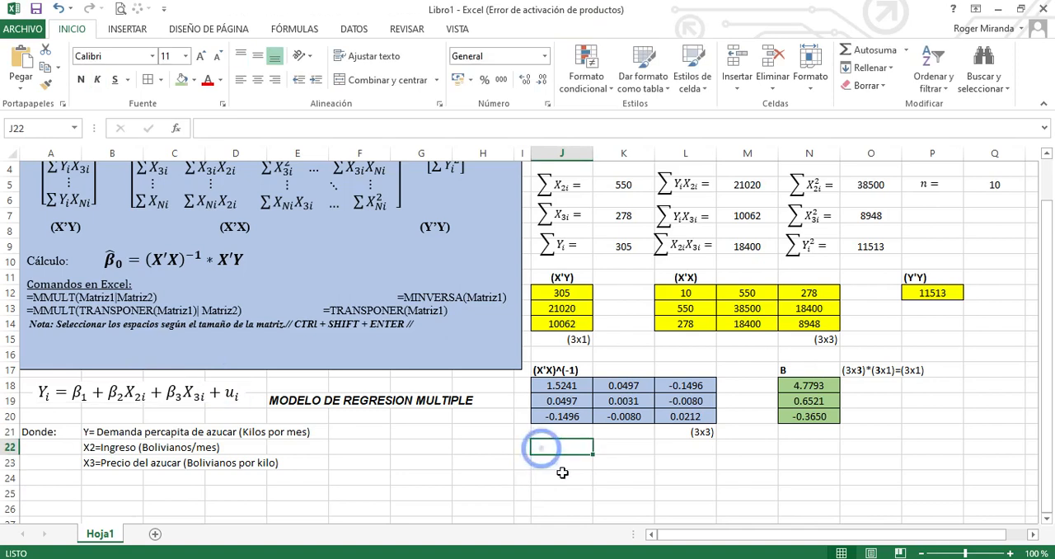
pyautogui.click(561, 468)
pyautogui.hotkey('ctrl', 'v')
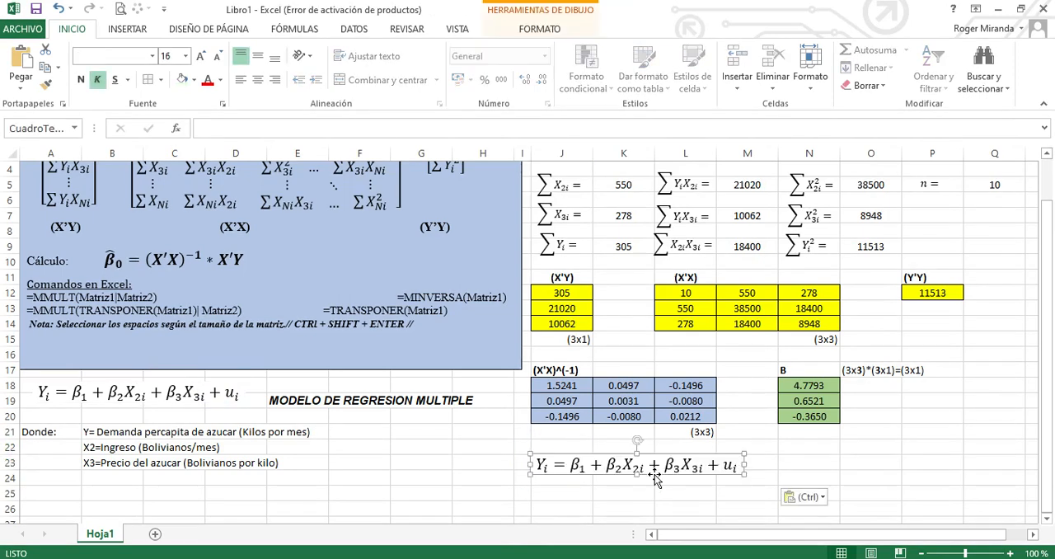
# Replace β1 in the copied equation with 4.7793 and colour the value red
pyautogui.click(581, 466)
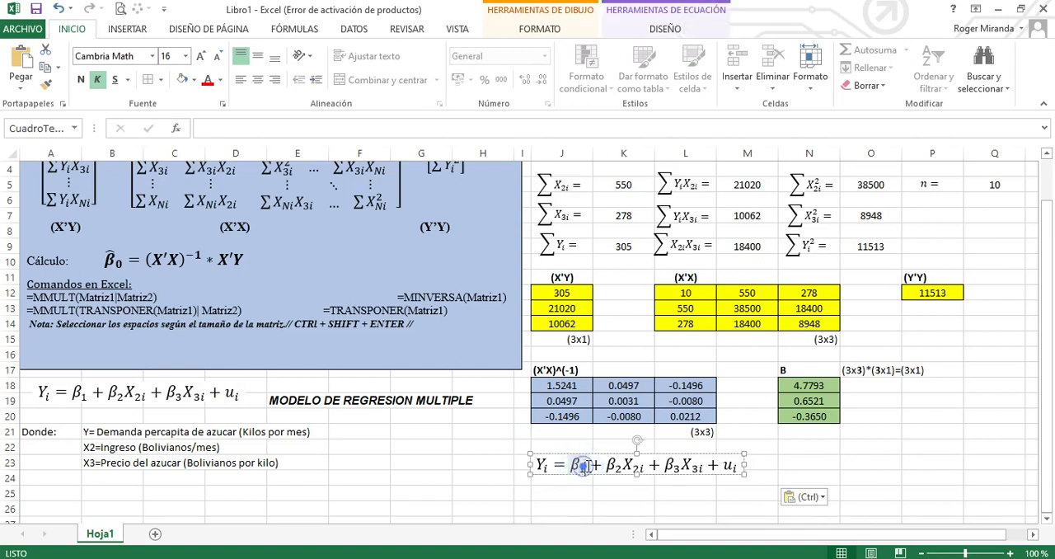
pyautogui.press('BackSpace')
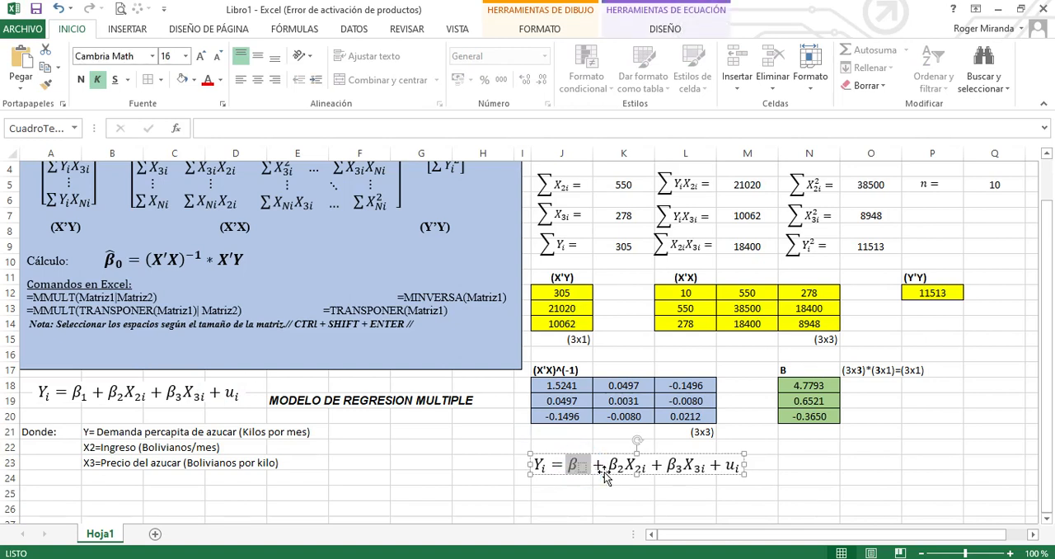
pyautogui.press('BackSpace')
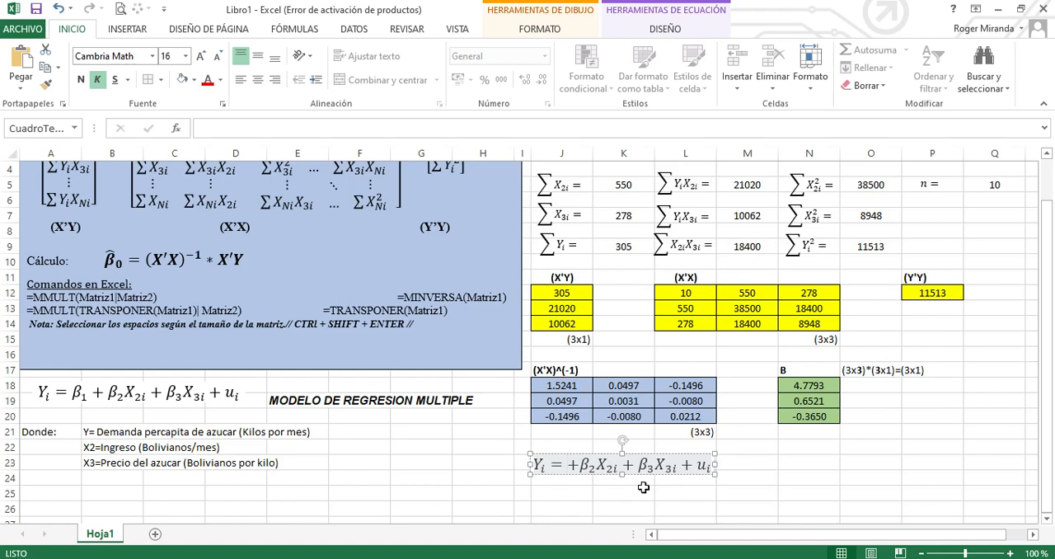
pyautogui.write('4.')
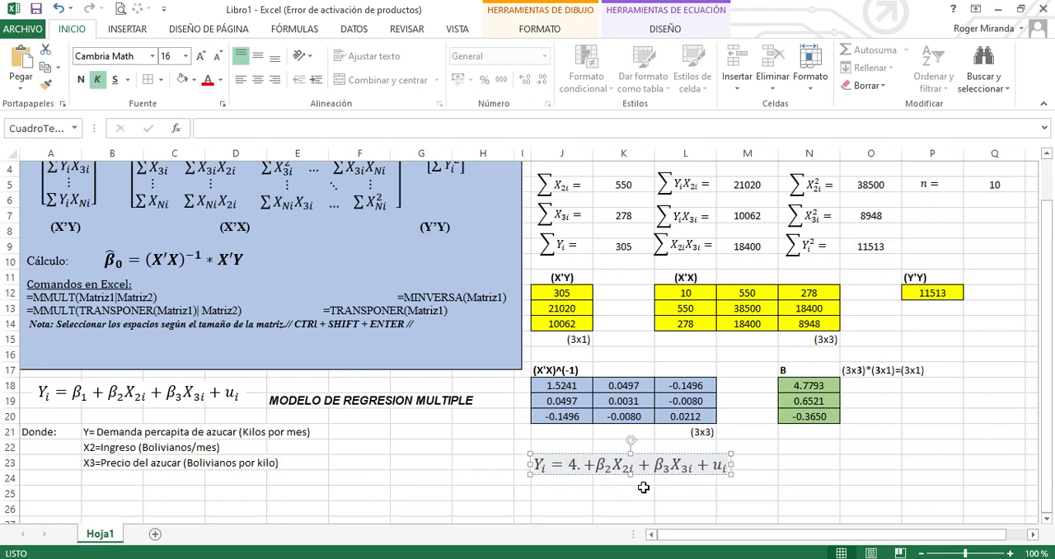
pyautogui.write('7793')
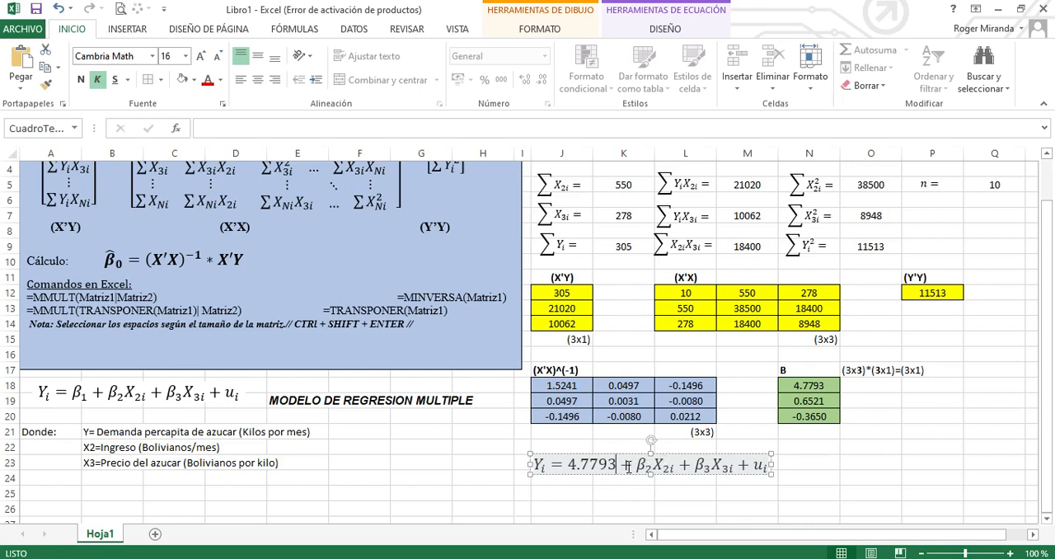
pyautogui.moveTo(617, 468); pyautogui.dragTo(568, 465)
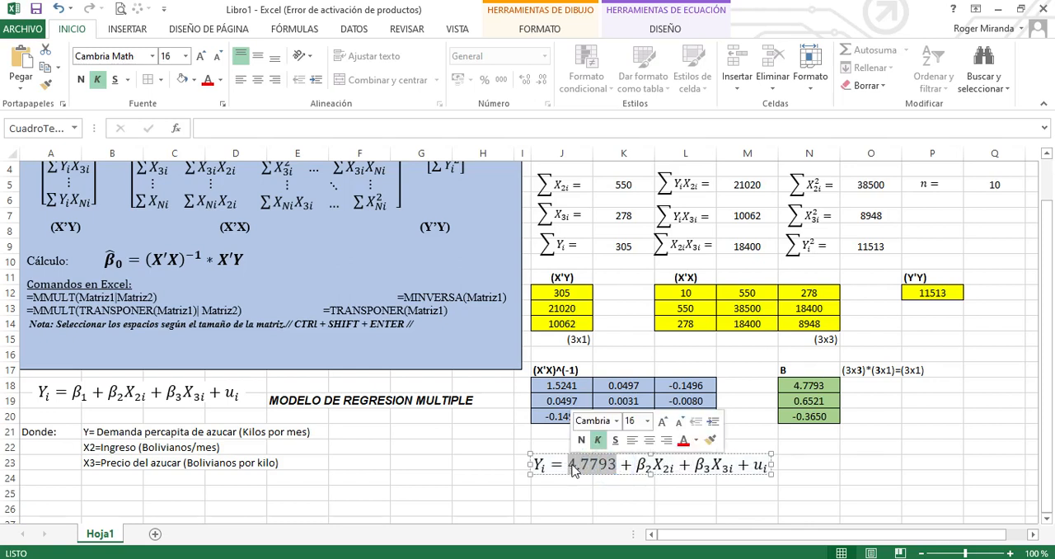
pyautogui.click(684, 440)
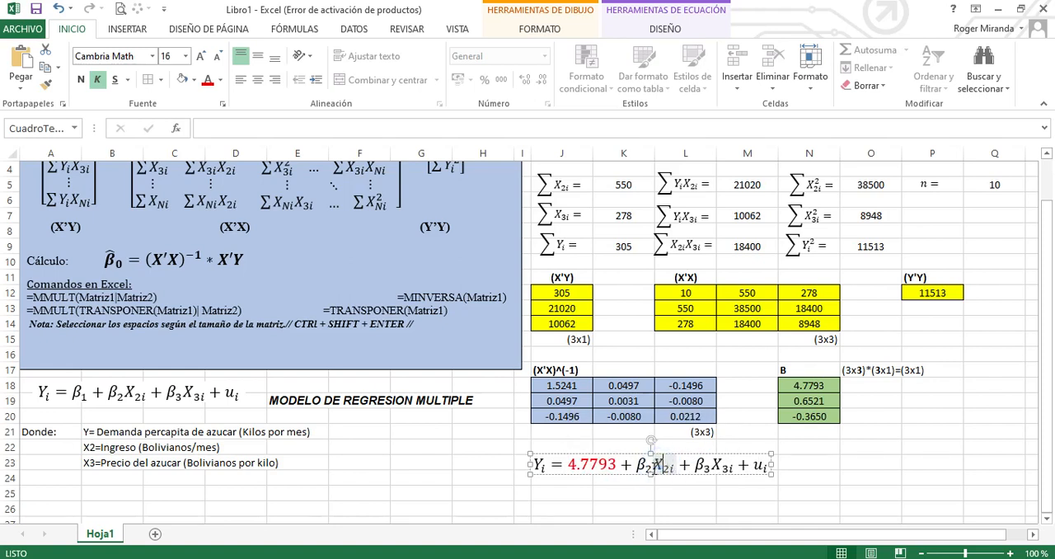
# Replace β2 in the copied equation with 0.6521 and colour the value blue
pyautogui.doubleClick(646, 467)
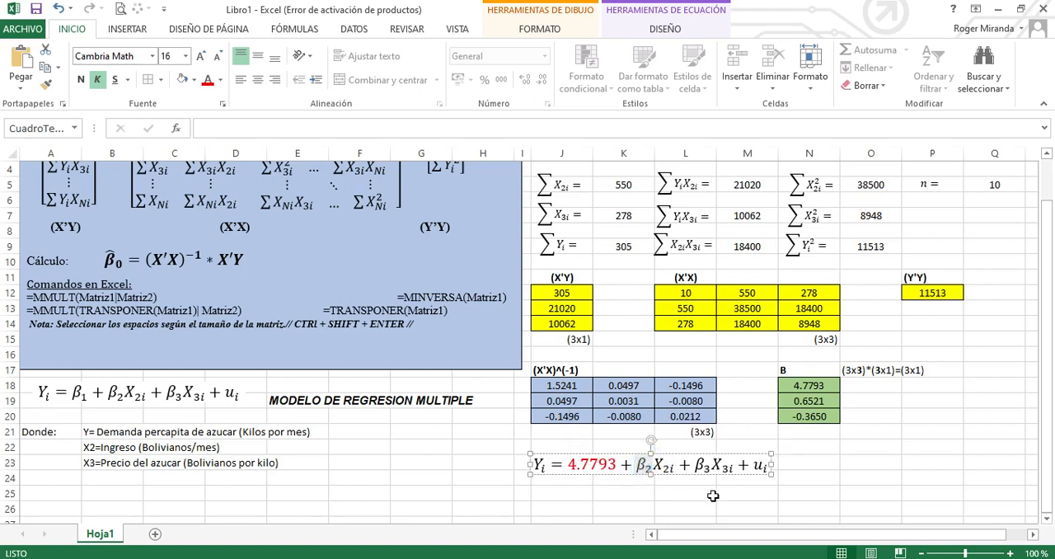
pyautogui.press('Delete')
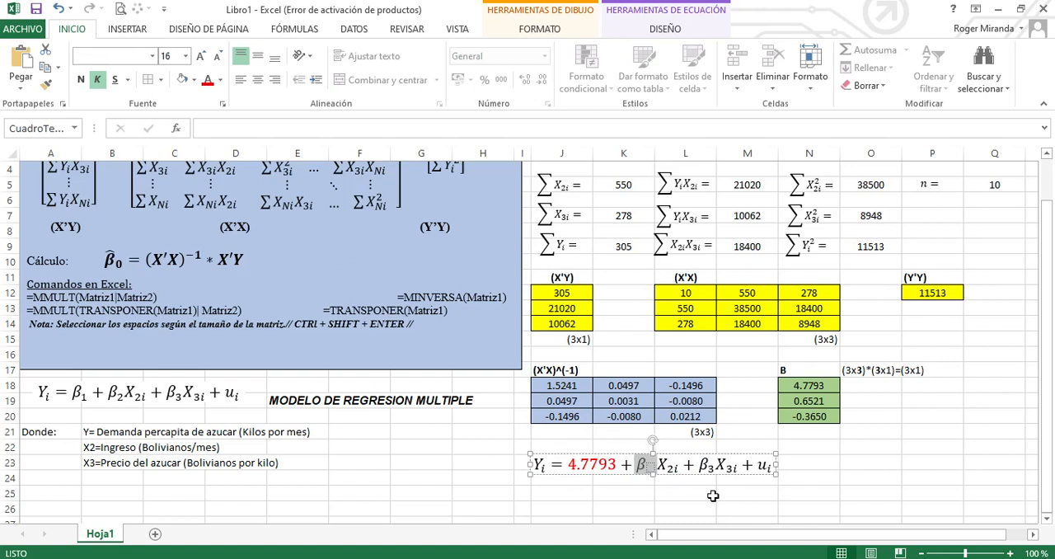
pyautogui.press('Delete')
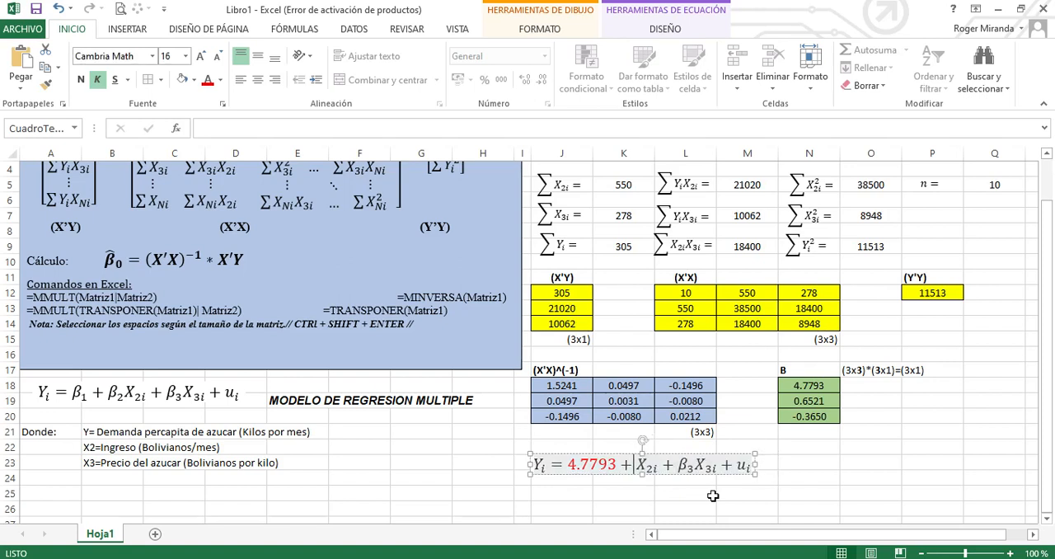
pyautogui.write('0.6521')
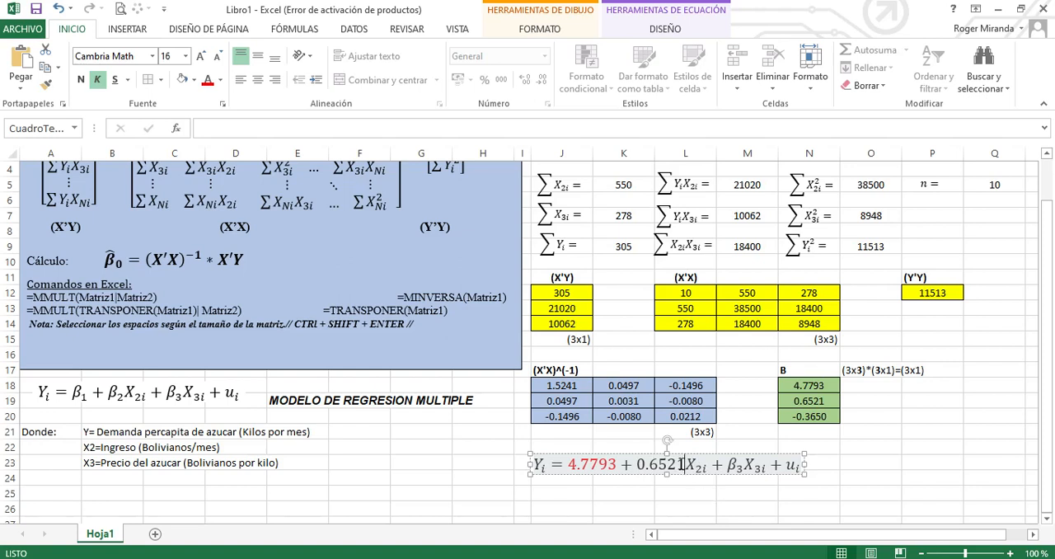
pyautogui.moveTo(684, 464); pyautogui.dragTo(636, 464)
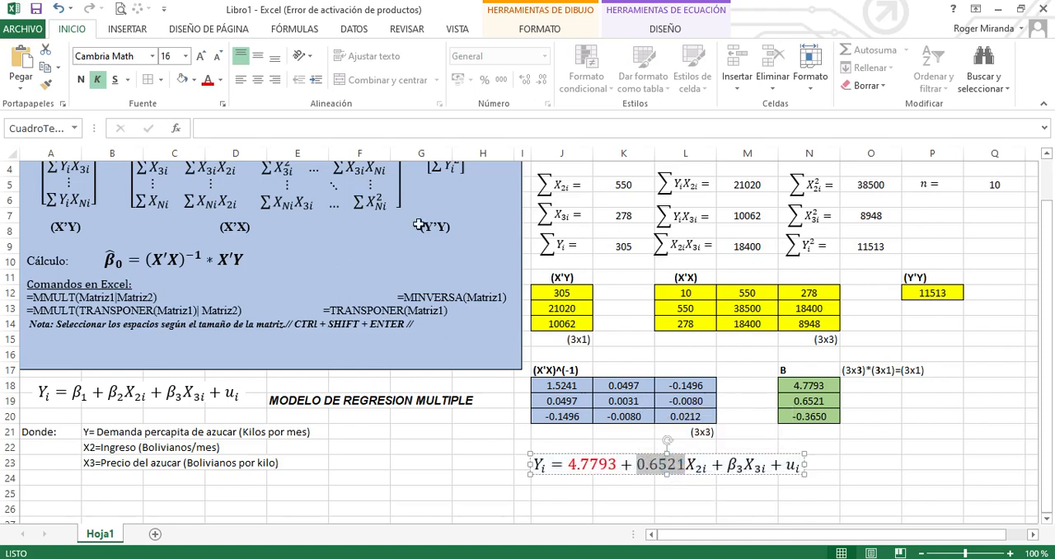
pyautogui.click(220, 79)
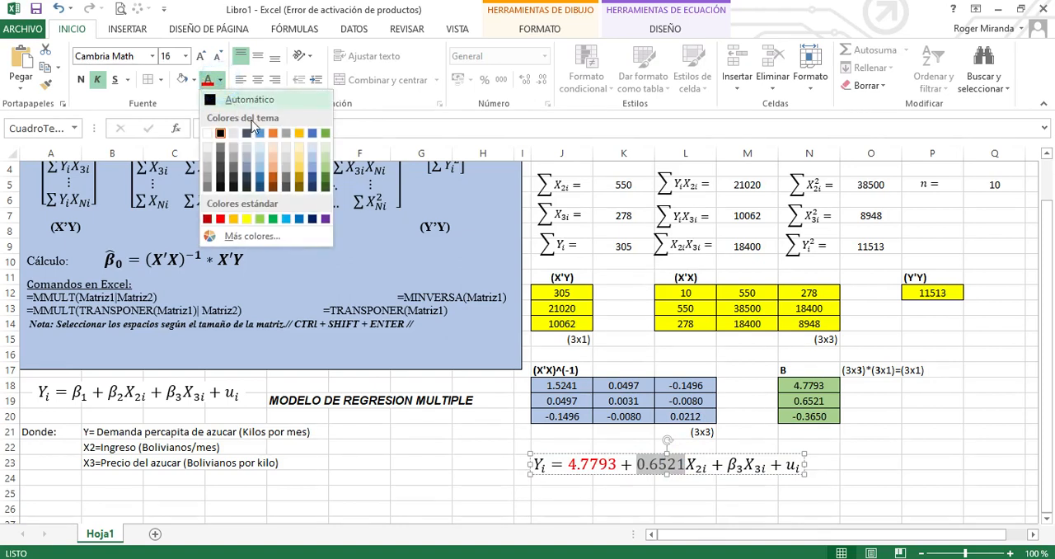
pyautogui.click(260, 134)
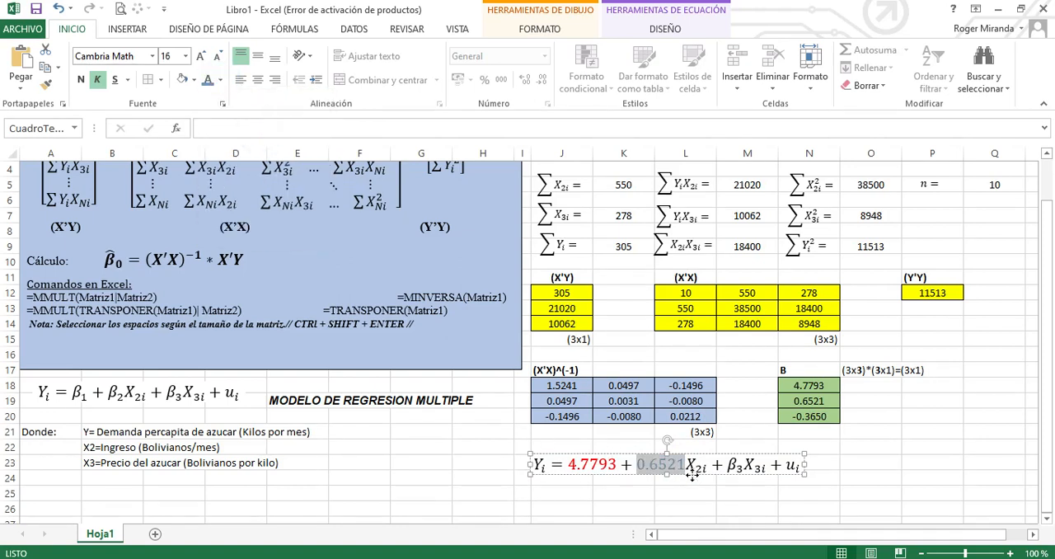
pyautogui.click(692, 474)
# Replace +β3 in the copied equation with the negative coefficient -0.3650
pyautogui.doubleClick(743, 470)
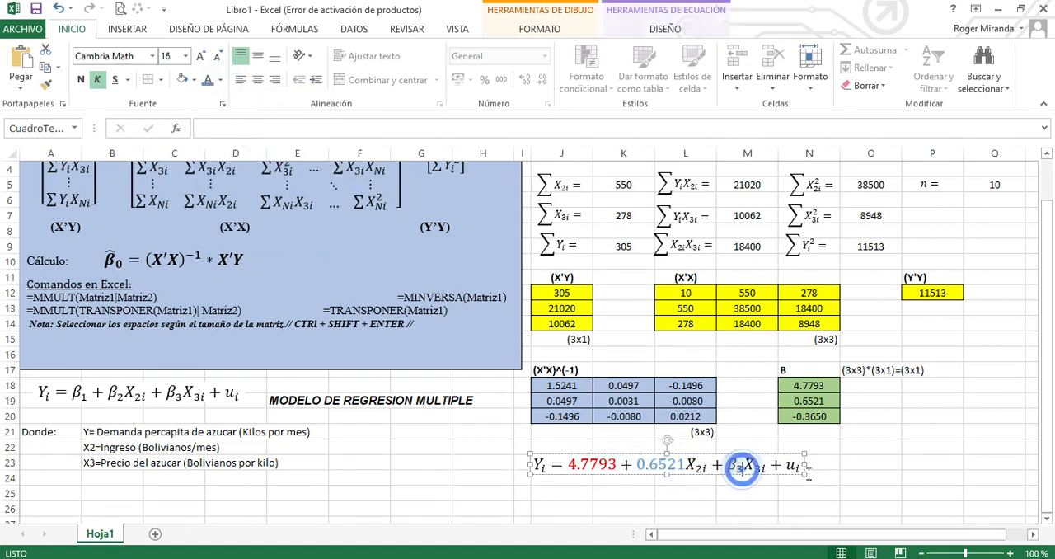
pyautogui.press('BackSpace')
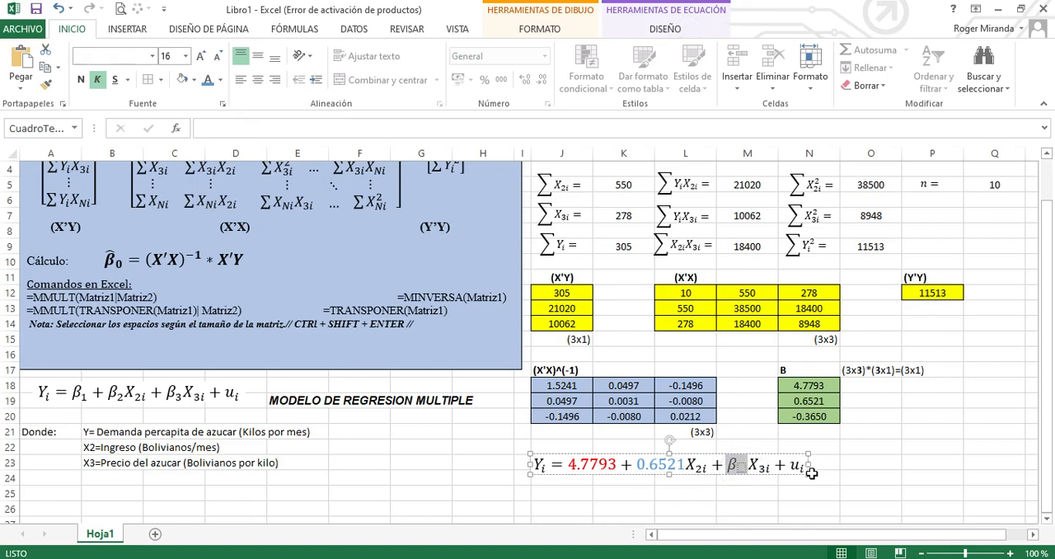
pyautogui.press('BackSpace')
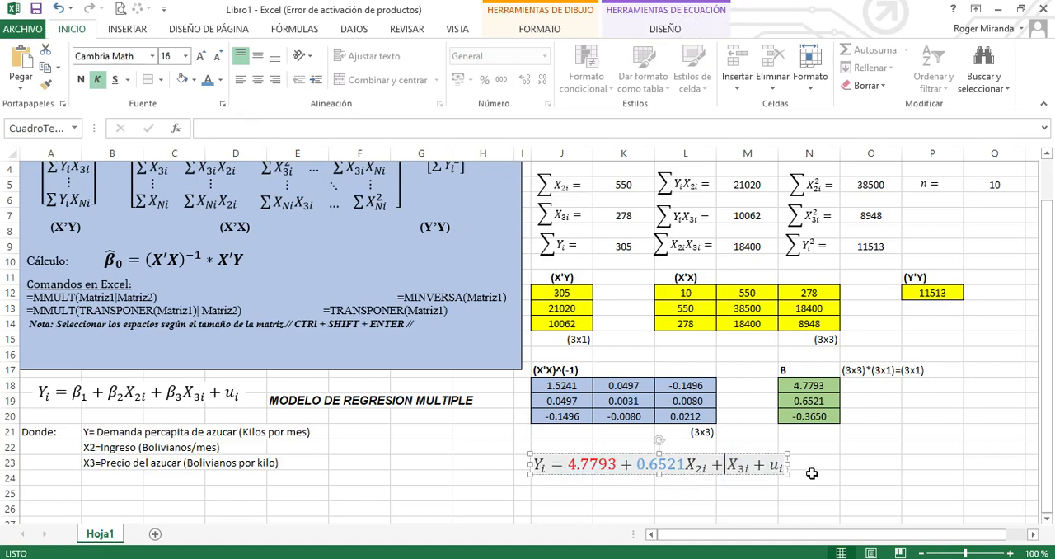
pyautogui.press('BackSpace')
pyautogui.write('-')
pyautogui.write('0.3650')
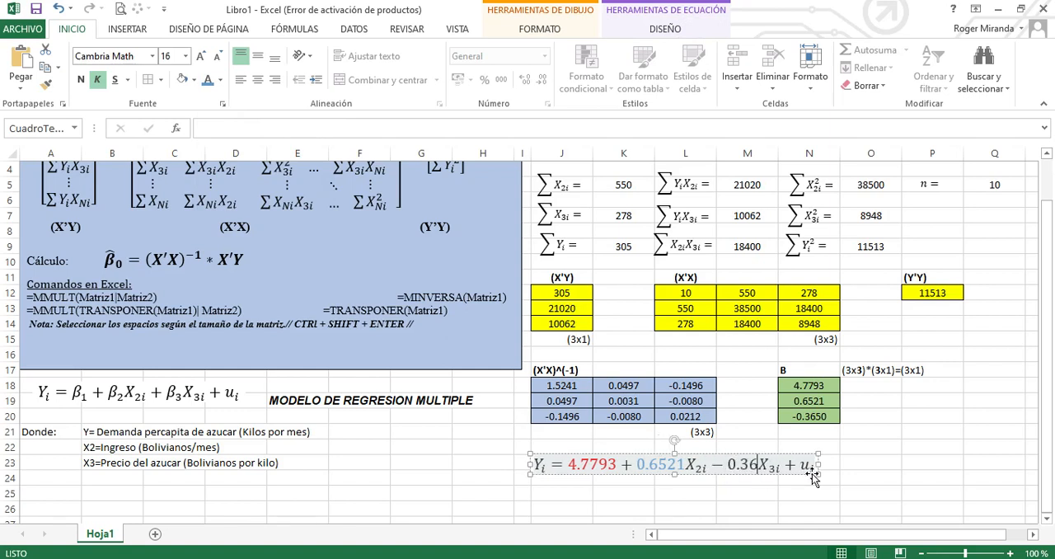
# Colour the 0.3650 coefficient in the copied equation dark orange
pyautogui.moveTo(776, 464); pyautogui.dragTo(728, 464)
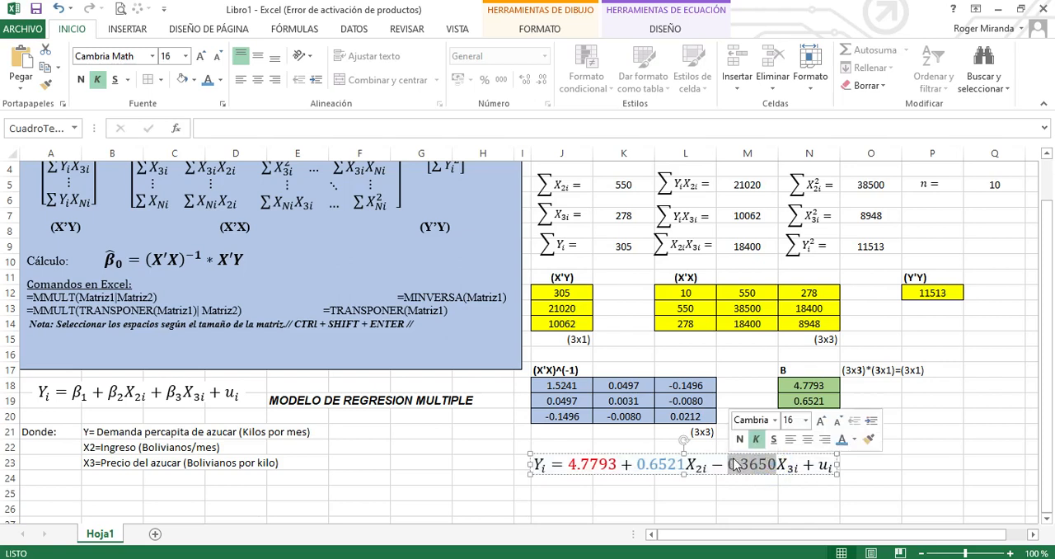
pyautogui.click(856, 441)
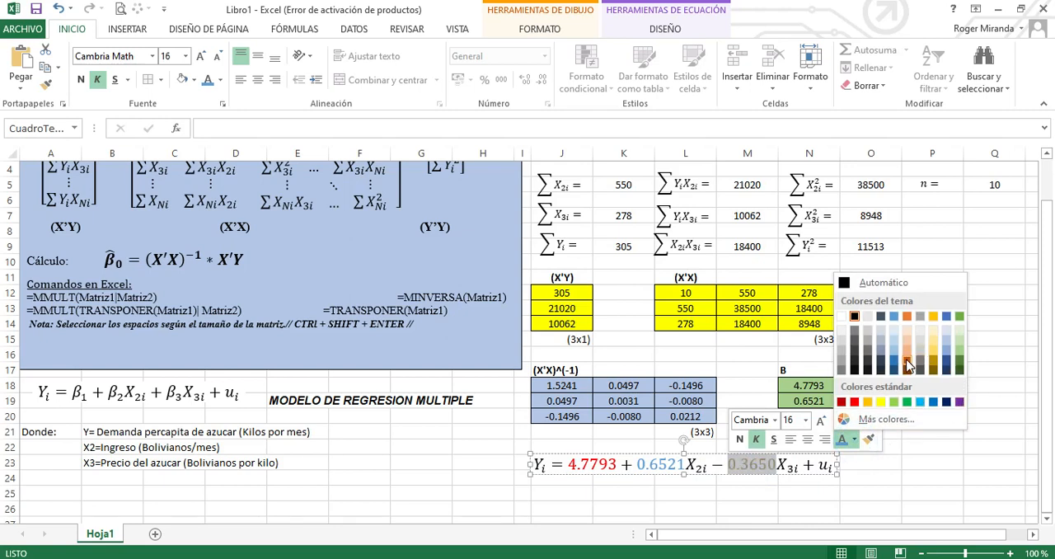
pyautogui.click(907, 363)
pyautogui.click(870, 493)
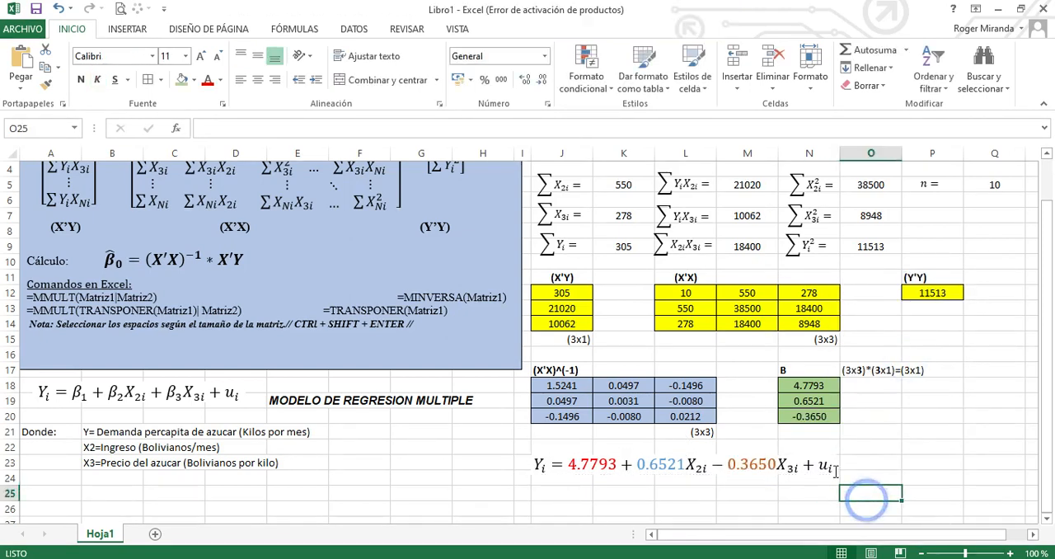
# Delete the error term + ui from the end of the estimated equation
pyautogui.moveTo(806, 465); pyautogui.dragTo(833, 466)
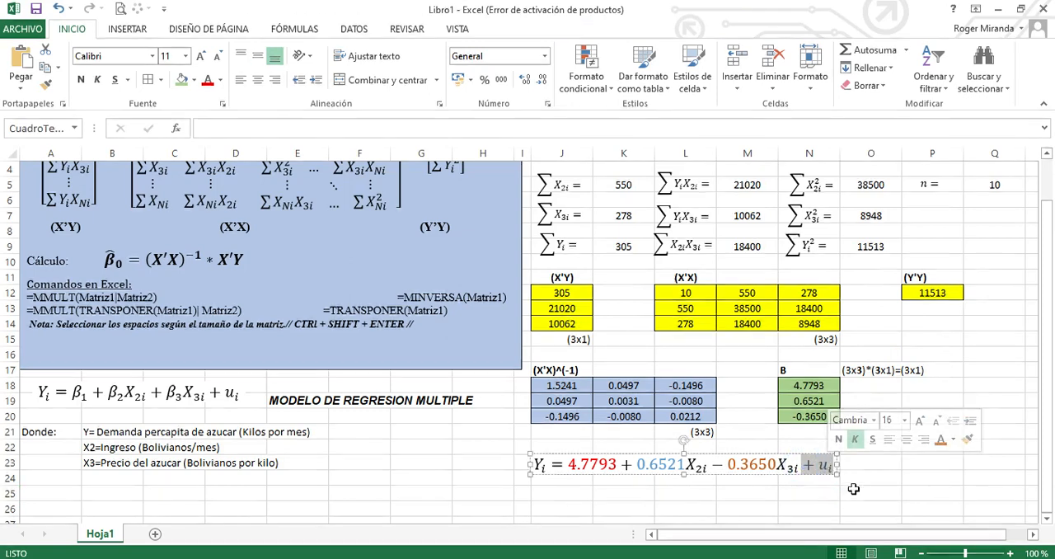
pyautogui.press('Delete')
pyautogui.click(852, 490)
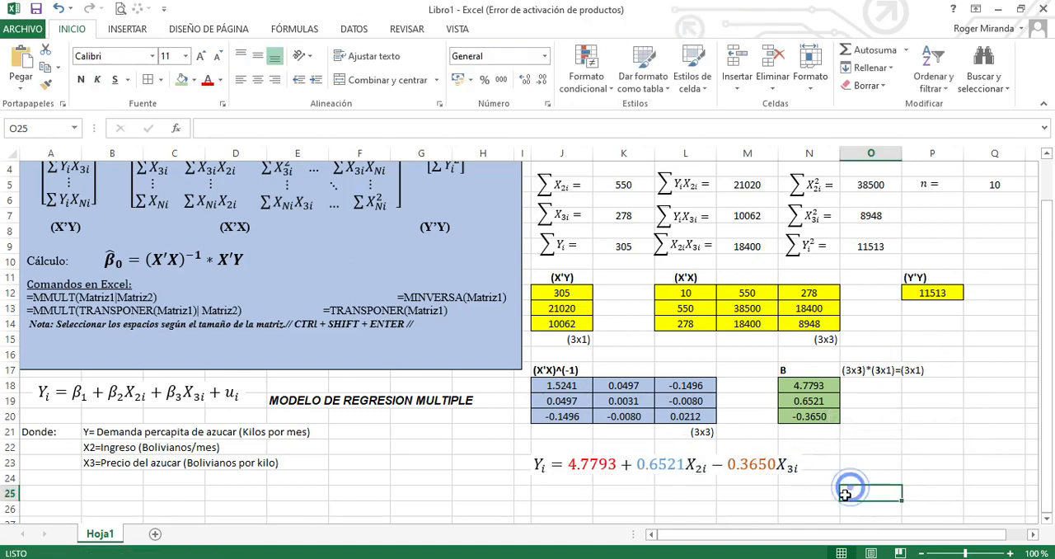
pyautogui.click(702, 499)
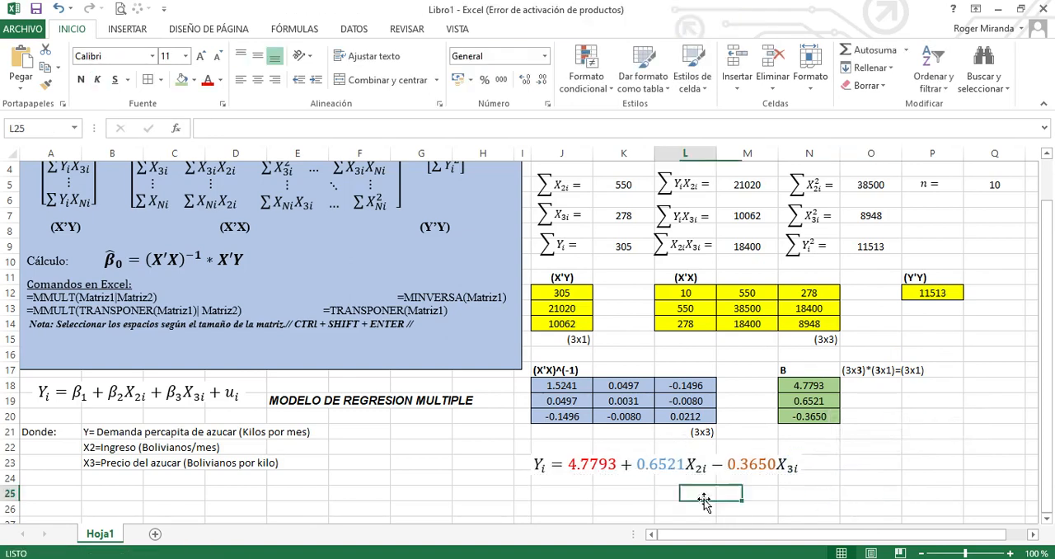
# Enlarge the whole estimated equation to font size 20
pyautogui.click(535, 456)
pyautogui.click(536, 457)
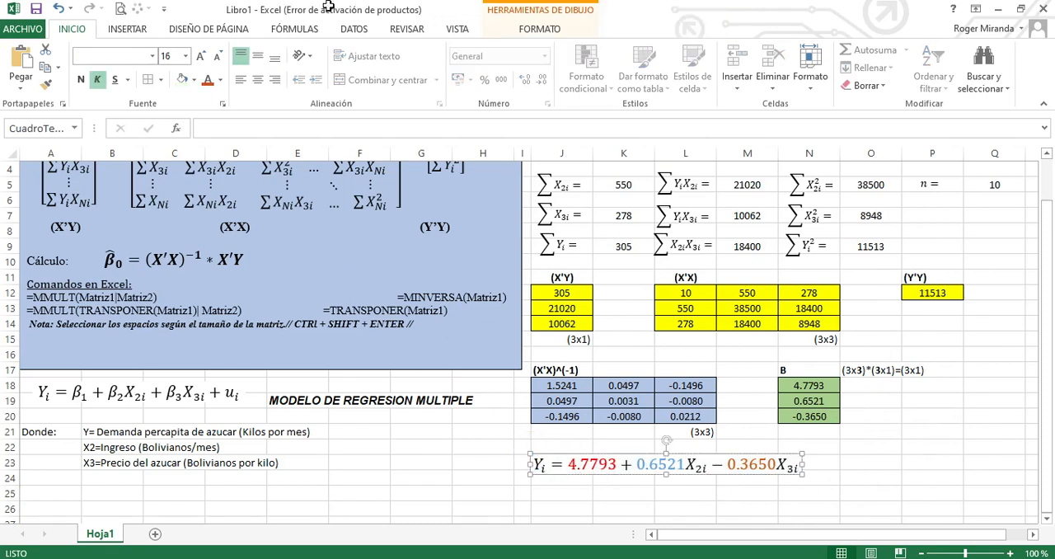
pyautogui.click(200, 58)
pyautogui.click(200, 58)
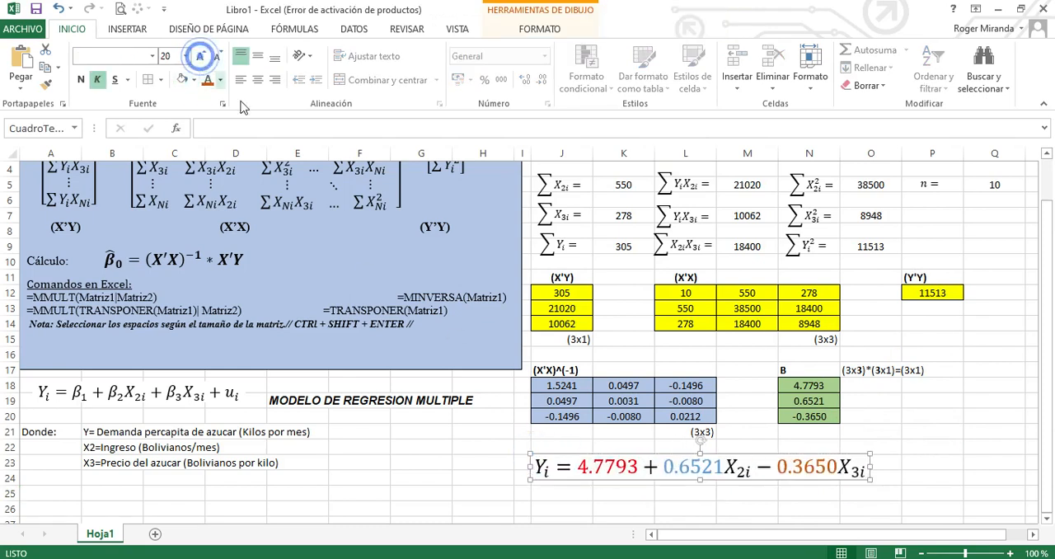
pyautogui.click(959, 475)
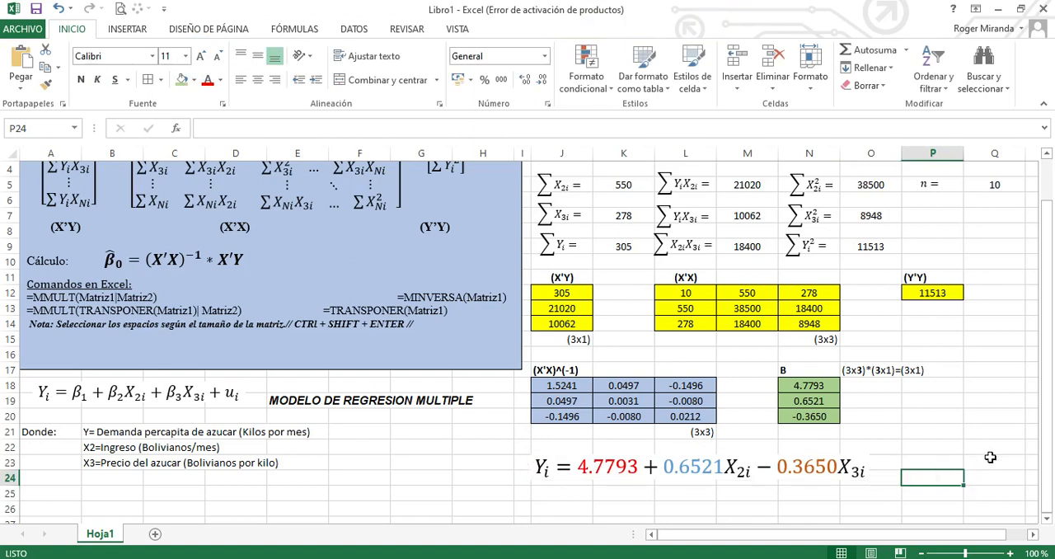
# Enter the condition "Si X2=1" in cell J26, below the estimated equation
pyautogui.click(809, 492)
pyautogui.click(1046, 519)
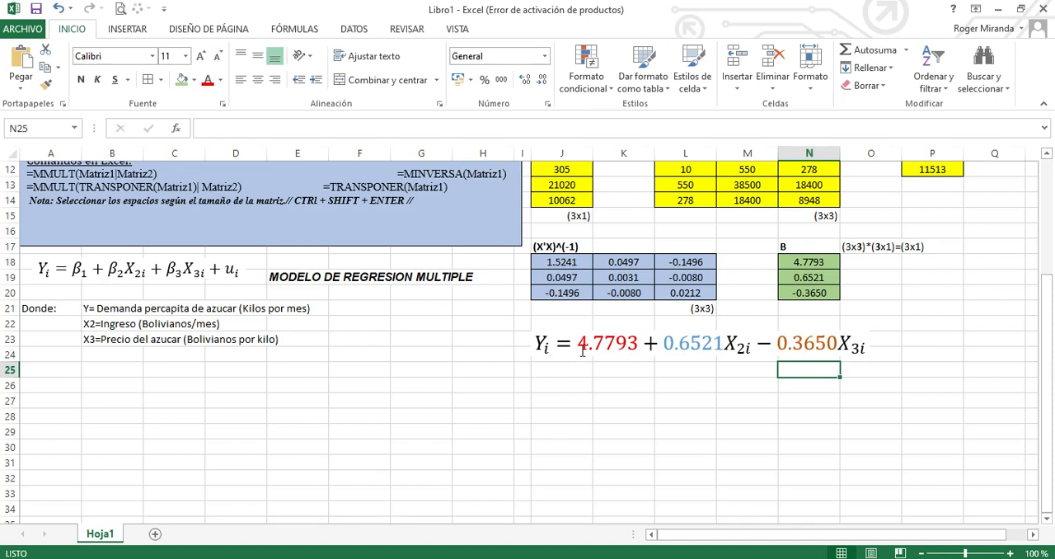
pyautogui.click(828, 396)
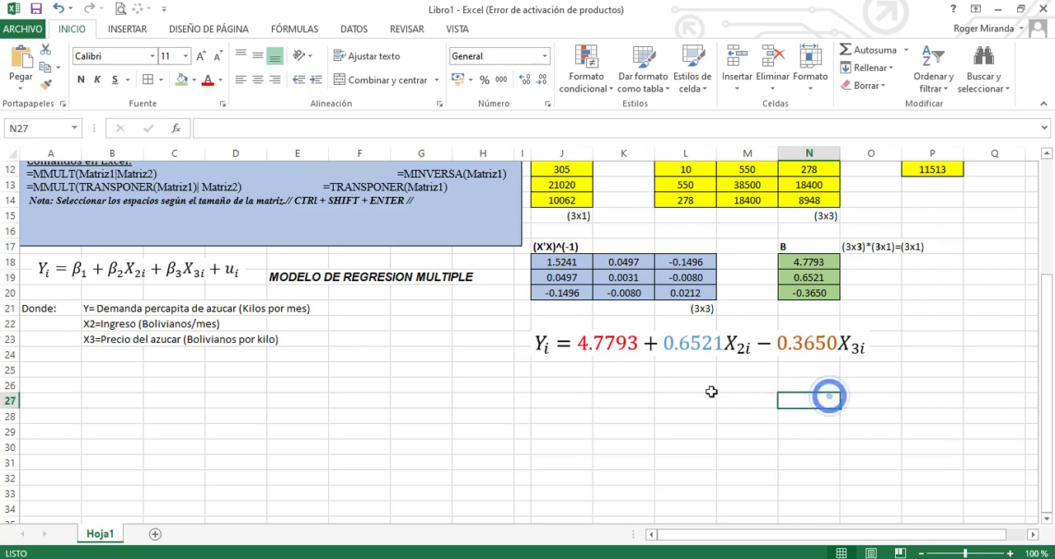
pyautogui.click(565, 375)
pyautogui.click(560, 397)
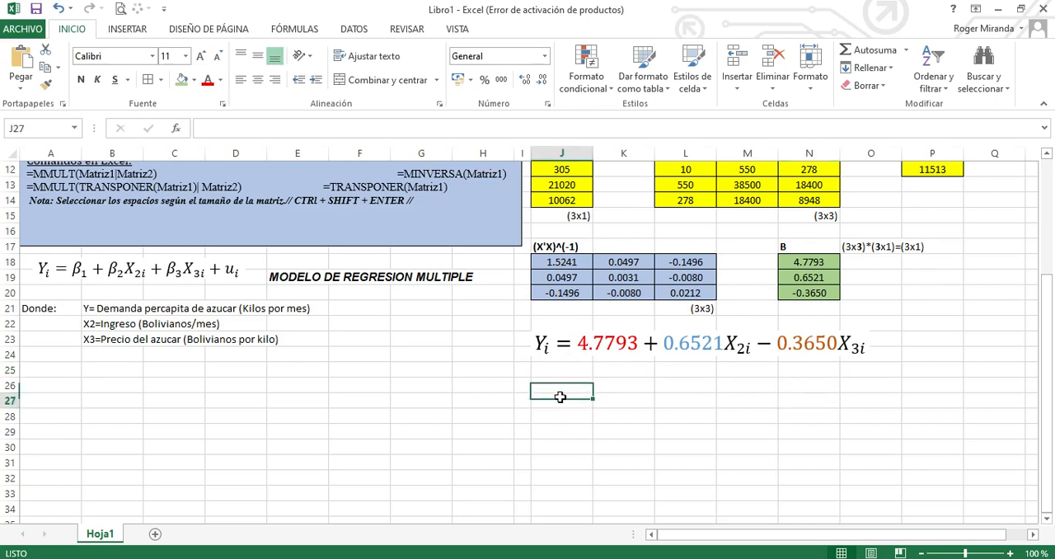
pyautogui.click(560, 385)
pyautogui.click(567, 372)
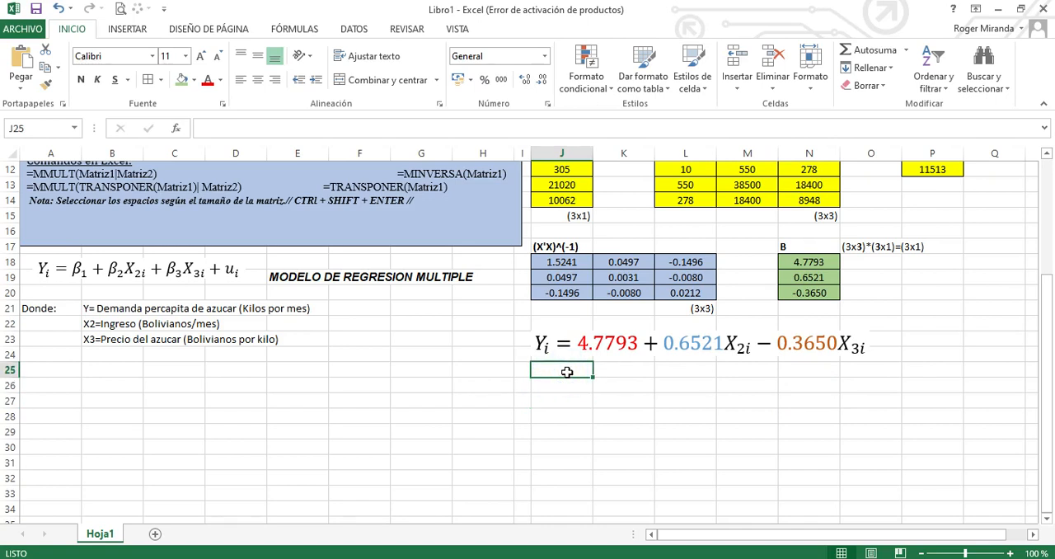
pyautogui.write('si')
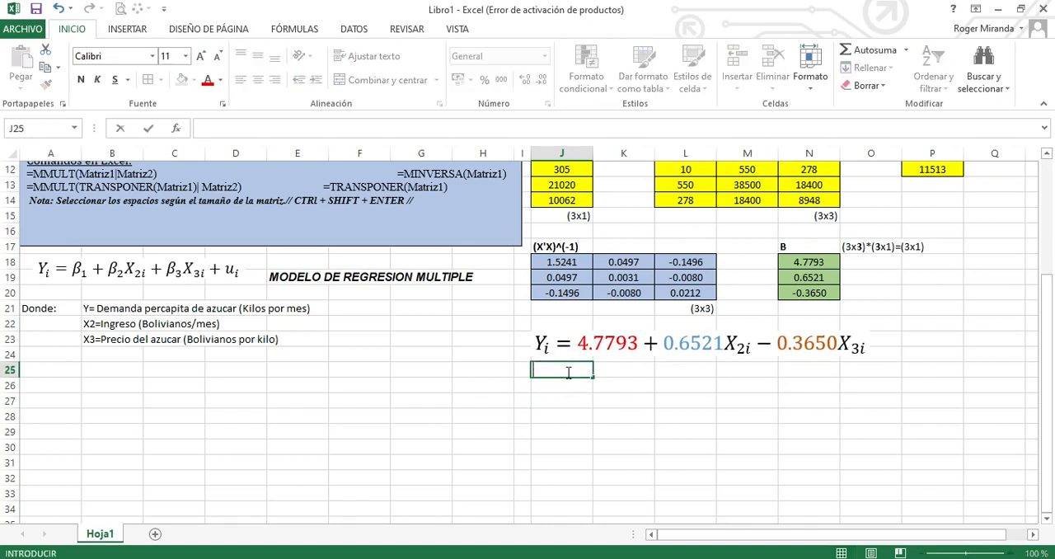
pyautogui.press('Return')
pyautogui.write('Si X2=1')
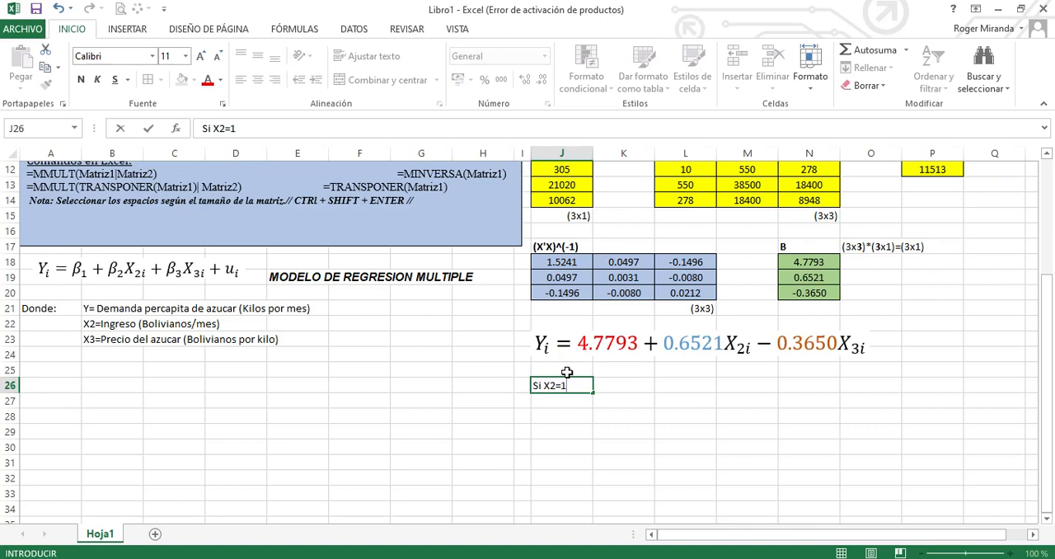
pyautogui.press('Return')
# Enter the condition "X3=constante" in cell L26, on the same row as the X2 condition
pyautogui.click(670, 381)
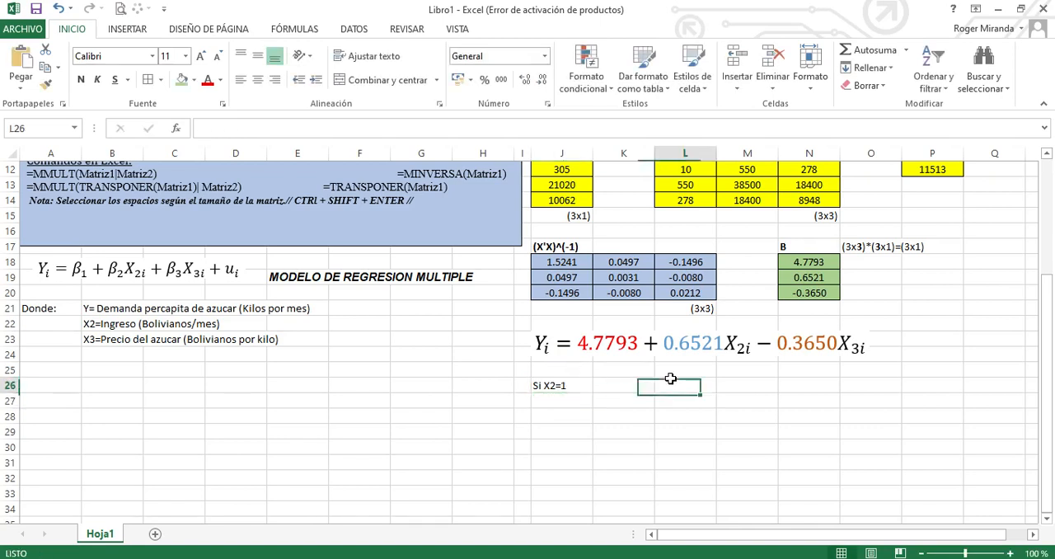
pyautogui.write('X3')
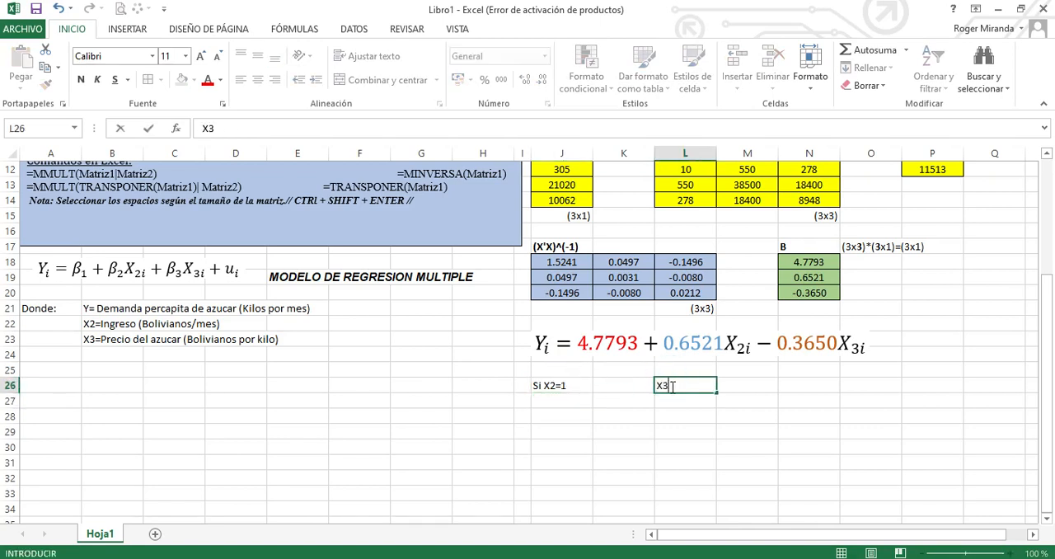
pyautogui.write('=constante')
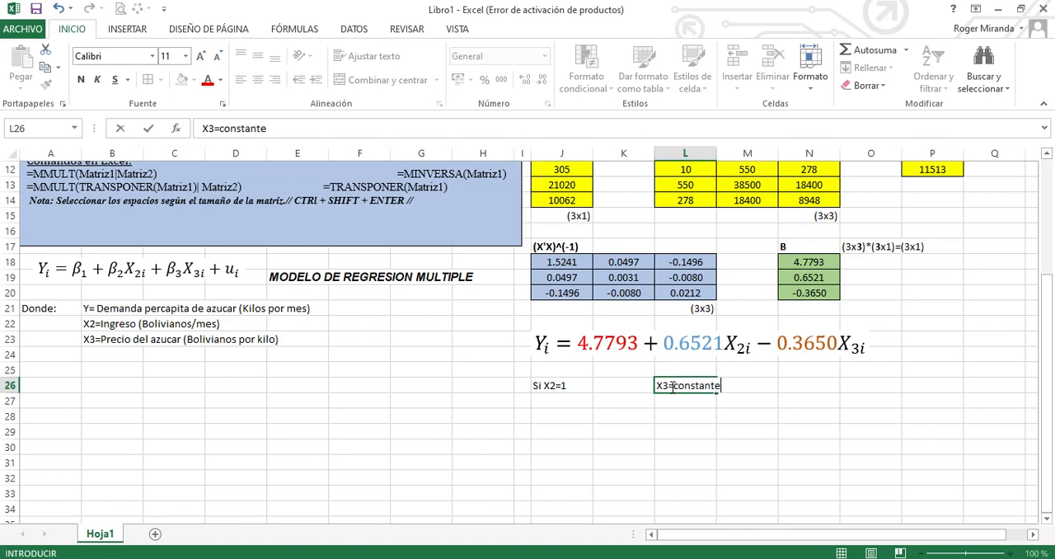
pyautogui.click(707, 421)
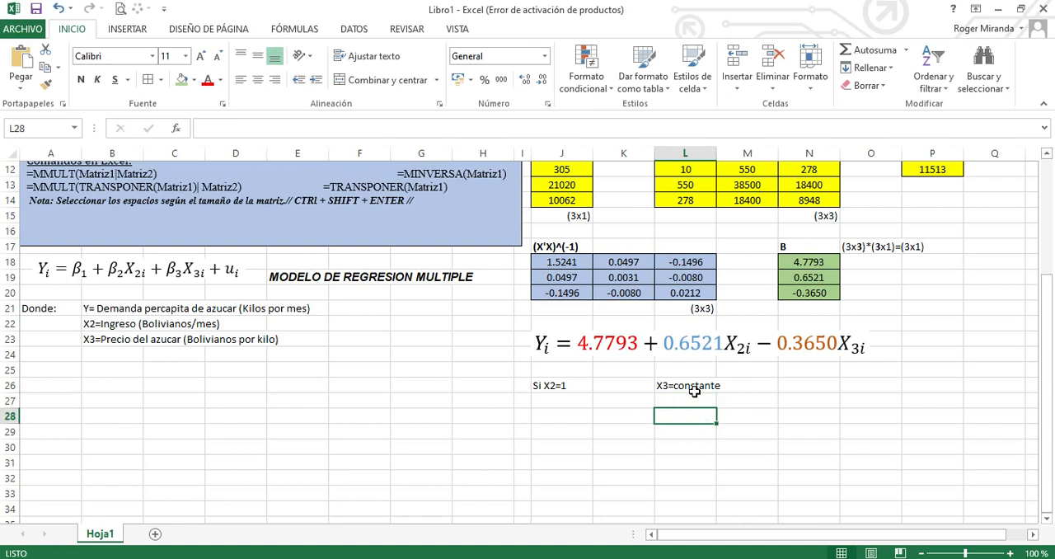
pyautogui.click(694, 390)
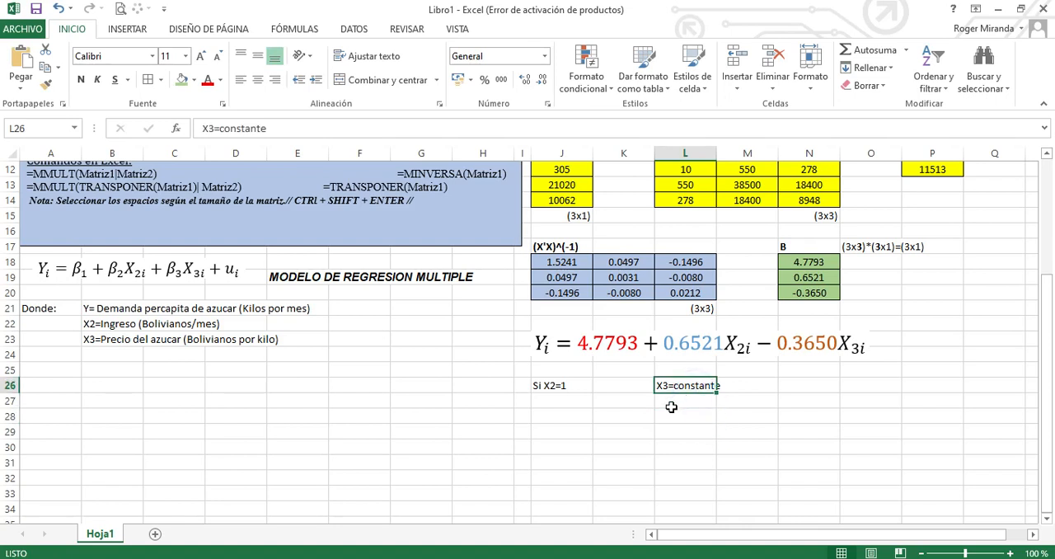
pyautogui.click(605, 387)
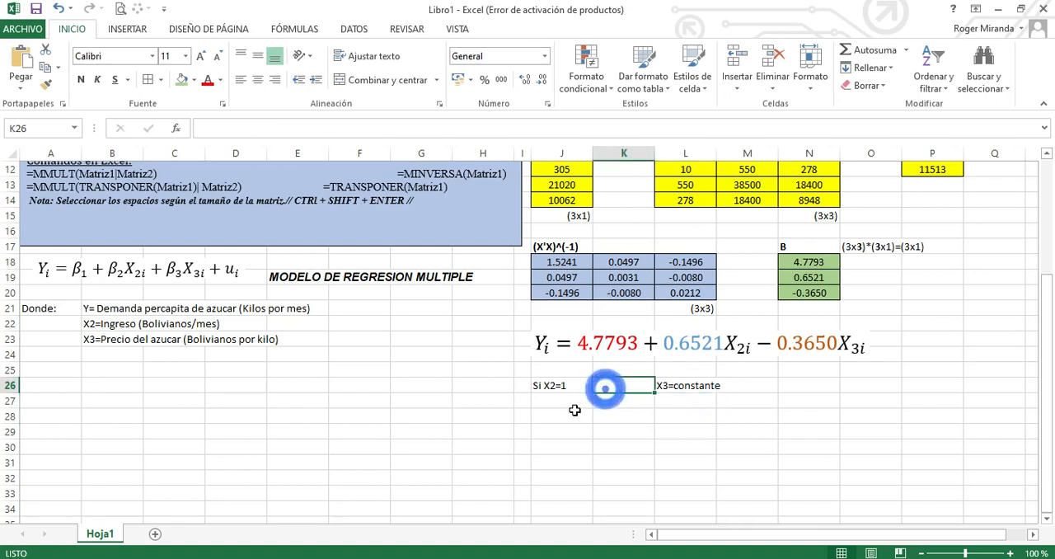
# Enter "Y=" in J28 and "Δ0.6521" in K28, inserting the Greek capital delta as a symbol
pyautogui.click(574, 413)
pyautogui.write('yi')
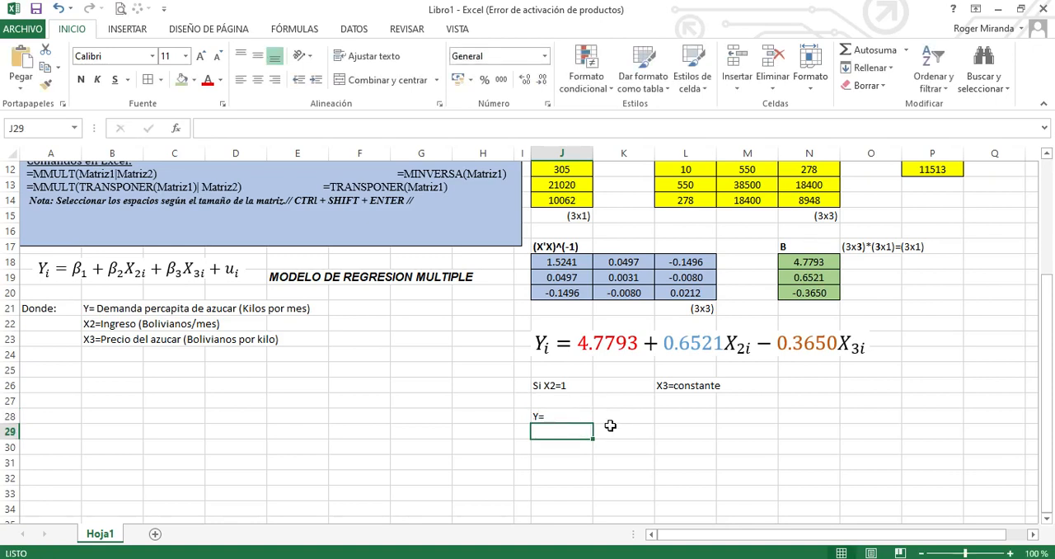
pyautogui.click(624, 418)
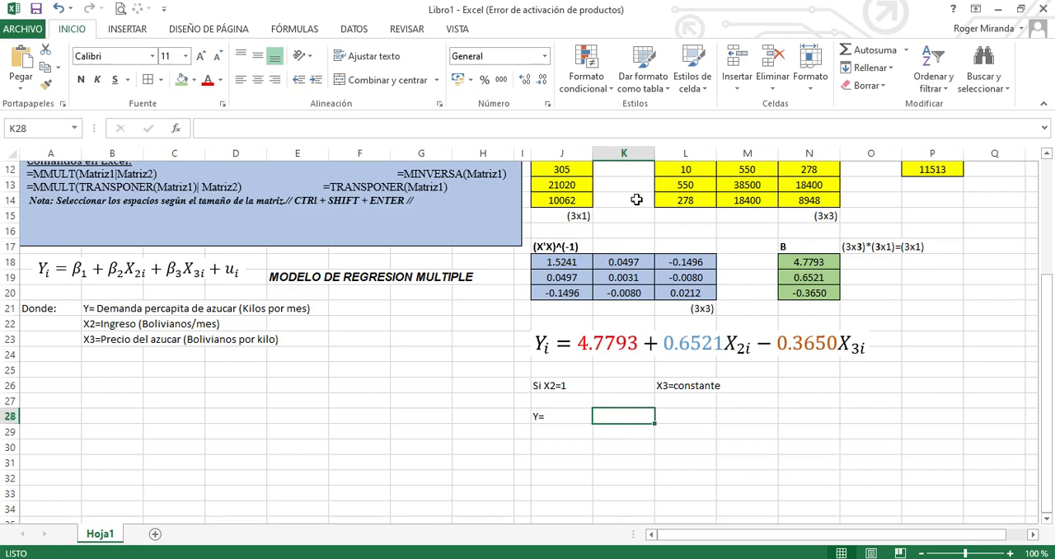
pyautogui.click(138, 29)
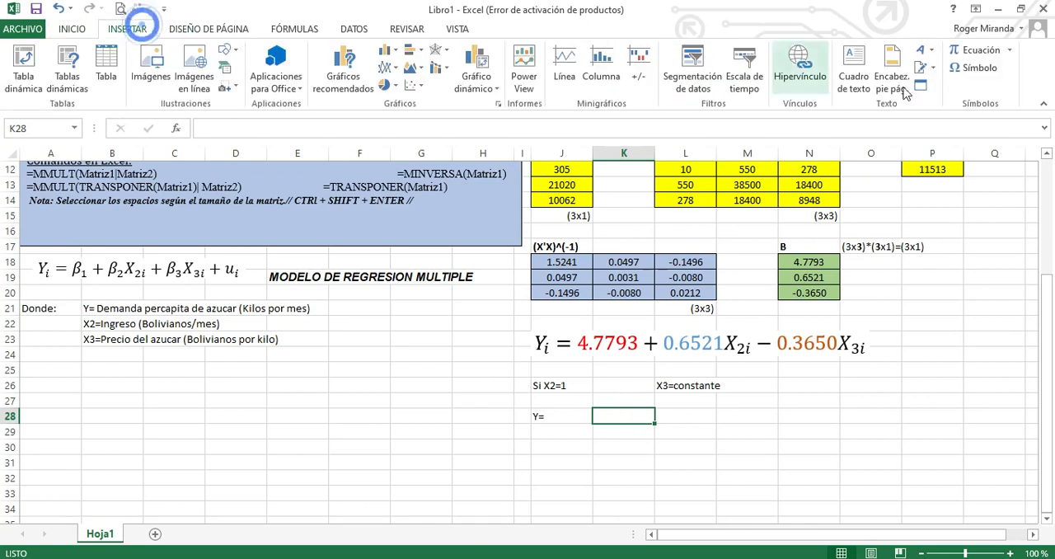
pyautogui.click(979, 69)
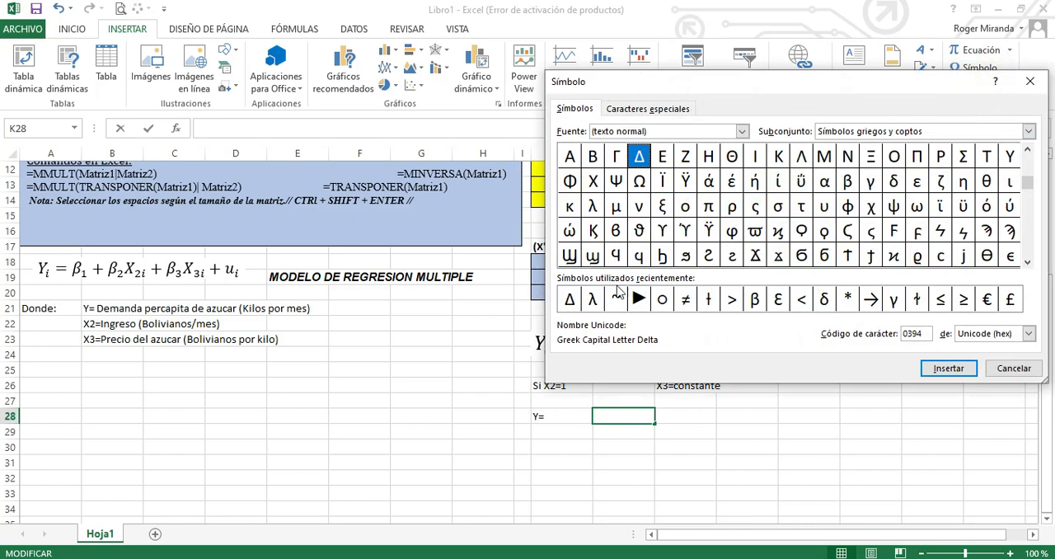
pyautogui.click(569, 298)
pyautogui.click(944, 368)
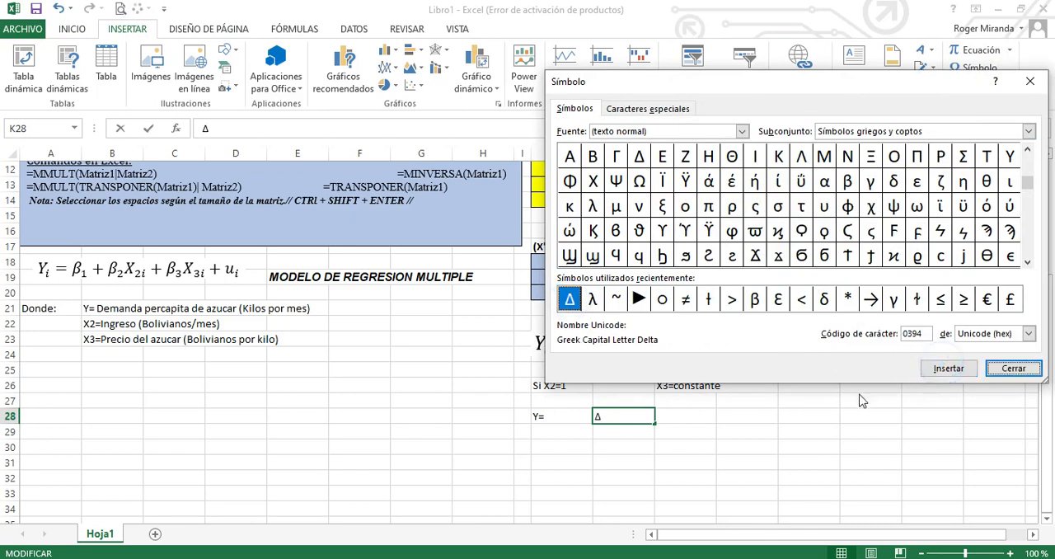
pyautogui.click(1013, 368)
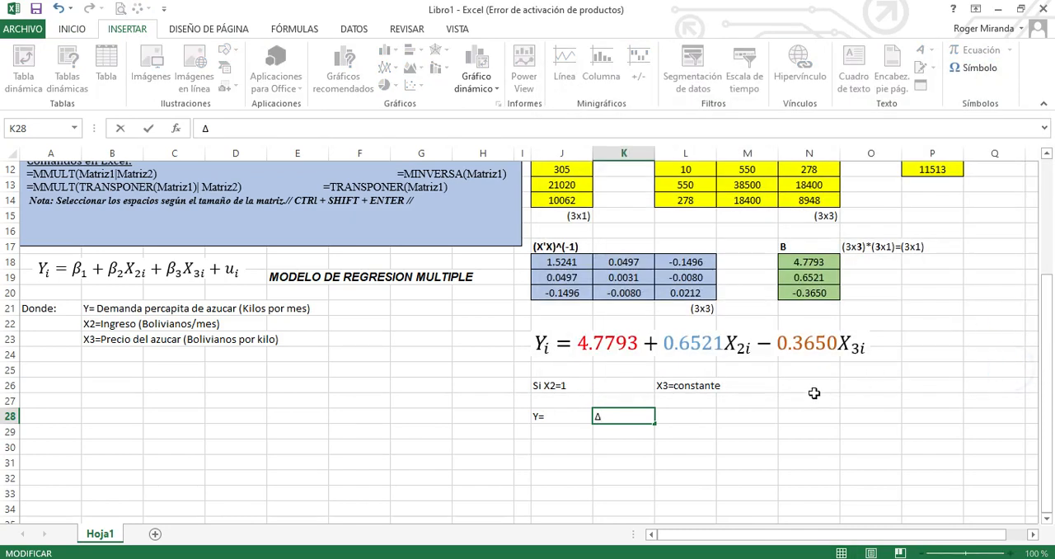
pyautogui.write('0.6521')
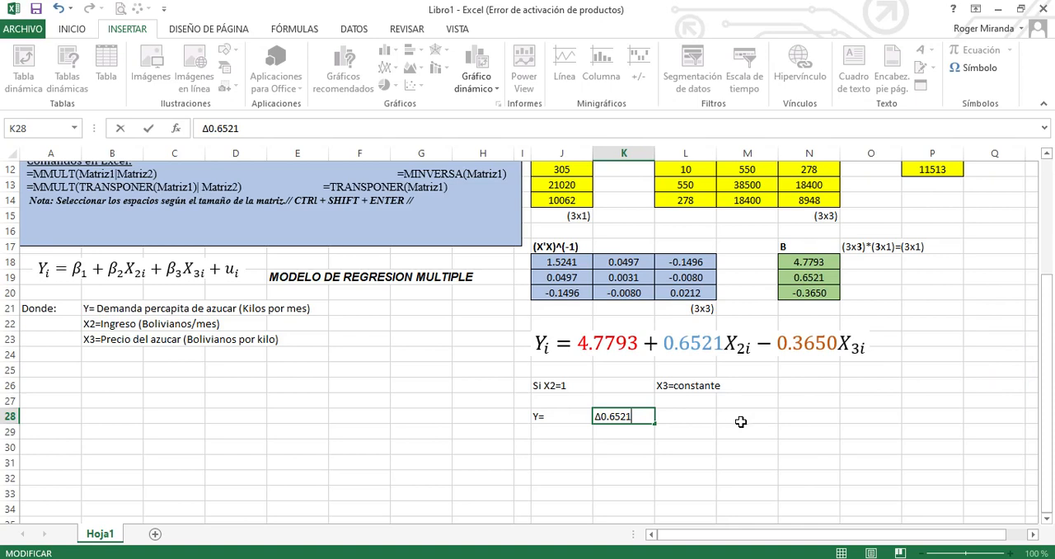
pyautogui.click(704, 420)
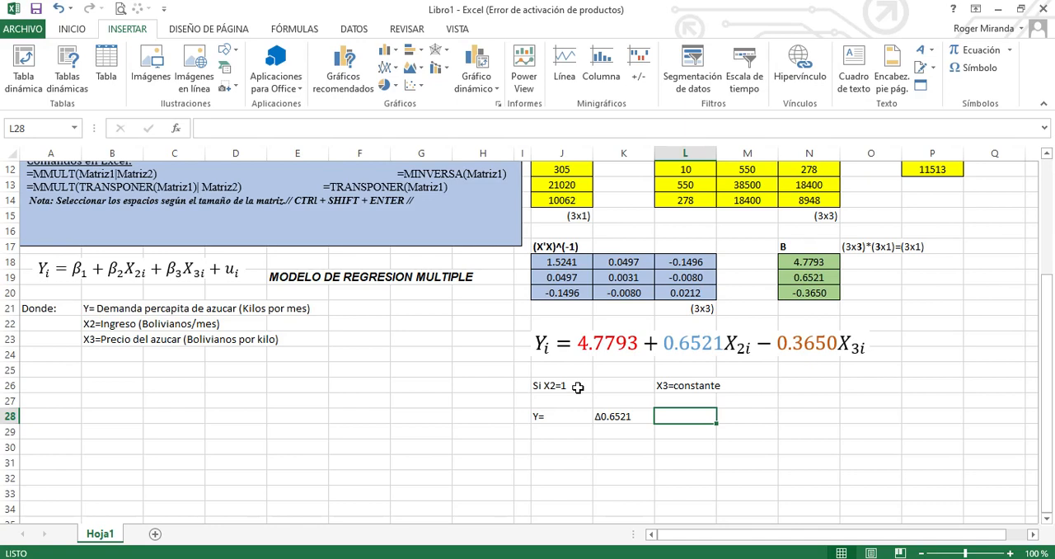
pyautogui.click(627, 431)
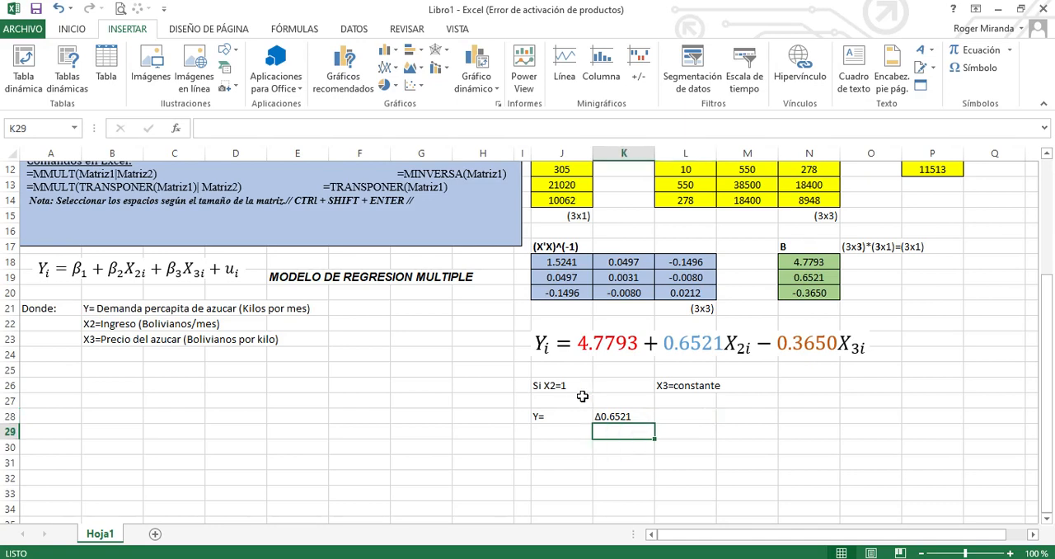
pyautogui.click(549, 436)
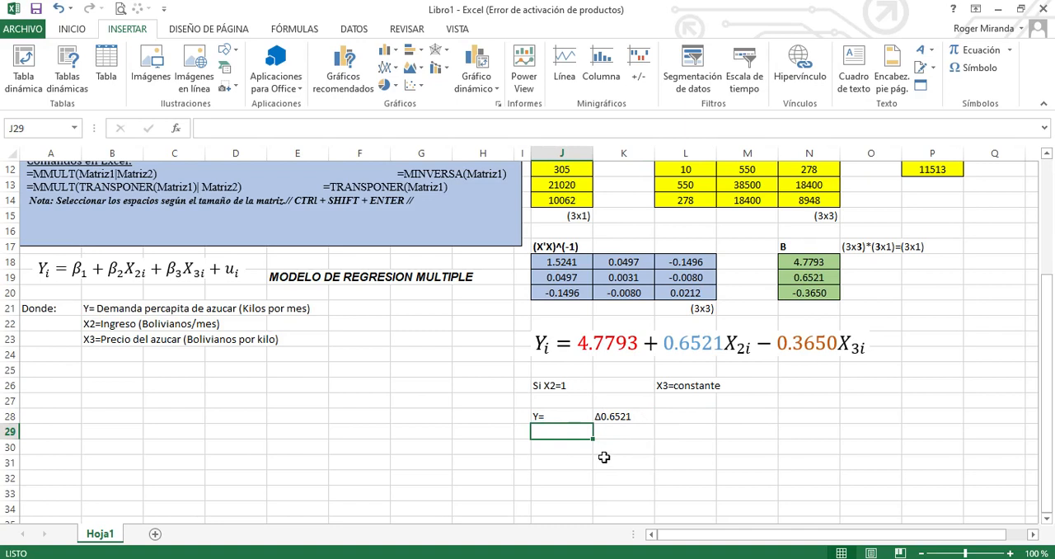
# Copy the interpretation block J26:L28 and paste it at N26
pyautogui.moveTo(552, 387); pyautogui.dragTo(669, 421)
pyautogui.hotkey('ctrl', 'c')
pyautogui.click(579, 445)
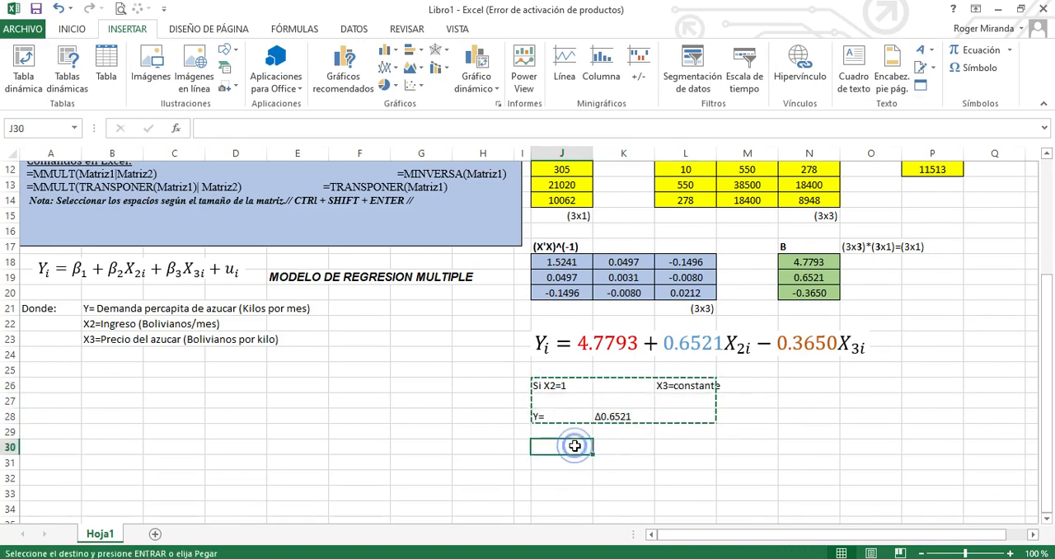
pyautogui.hotkey('ctrl', 'v')
pyautogui.hotkey('ctrl', 'c')
pyautogui.click(787, 384)
pyautogui.hotkey('ctrl', 'v')
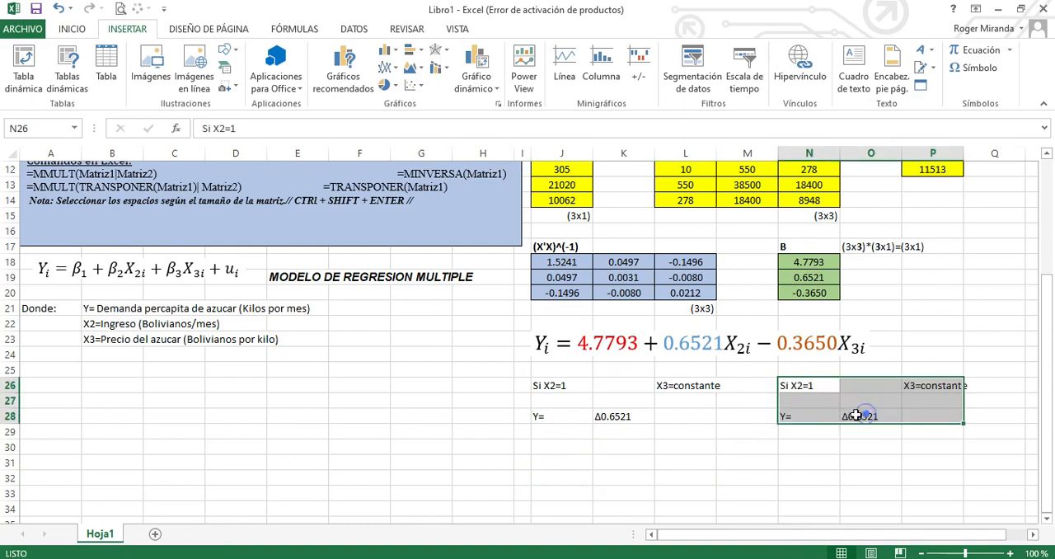
# Change the X2 condition in N26 to read "Si X2=Constante"
pyautogui.click(827, 390)
pyautogui.doubleClick(826, 389)
pyautogui.click(816, 391)
pyautogui.press('BackSpace')
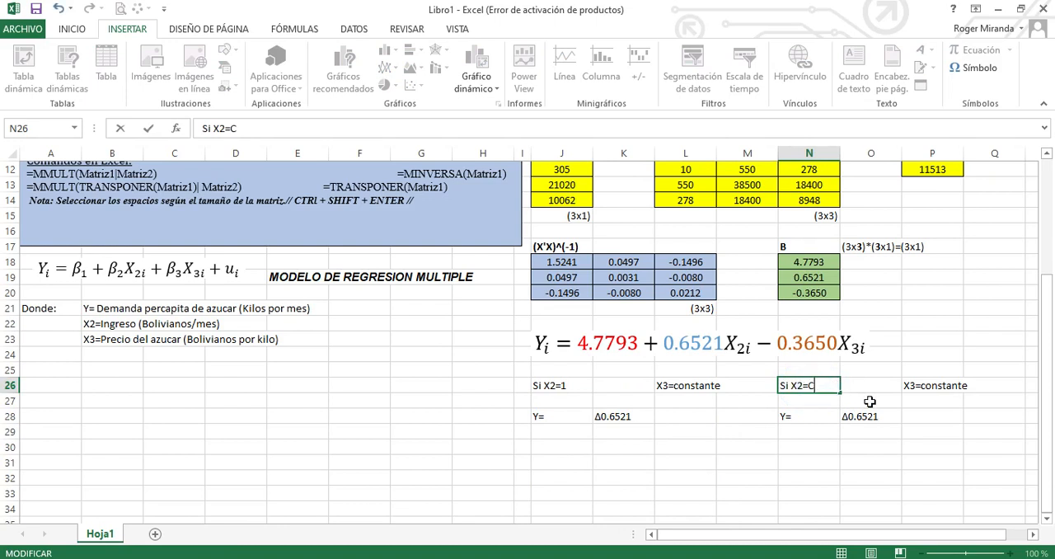
pyautogui.write('Constante')
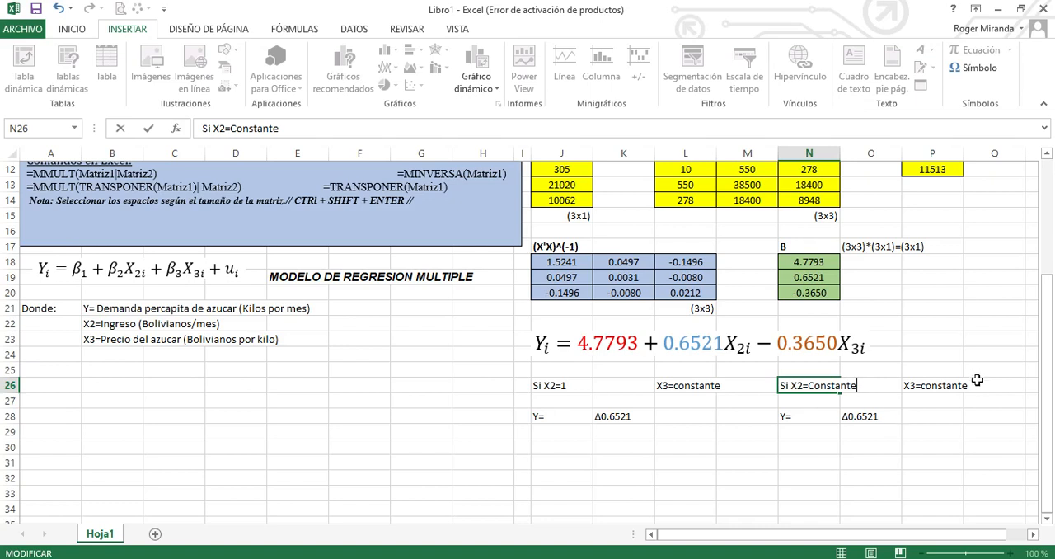
# Change the X3 condition in P26 to read "X3=1"
pyautogui.doubleClick(925, 386)
pyautogui.click(965, 386)
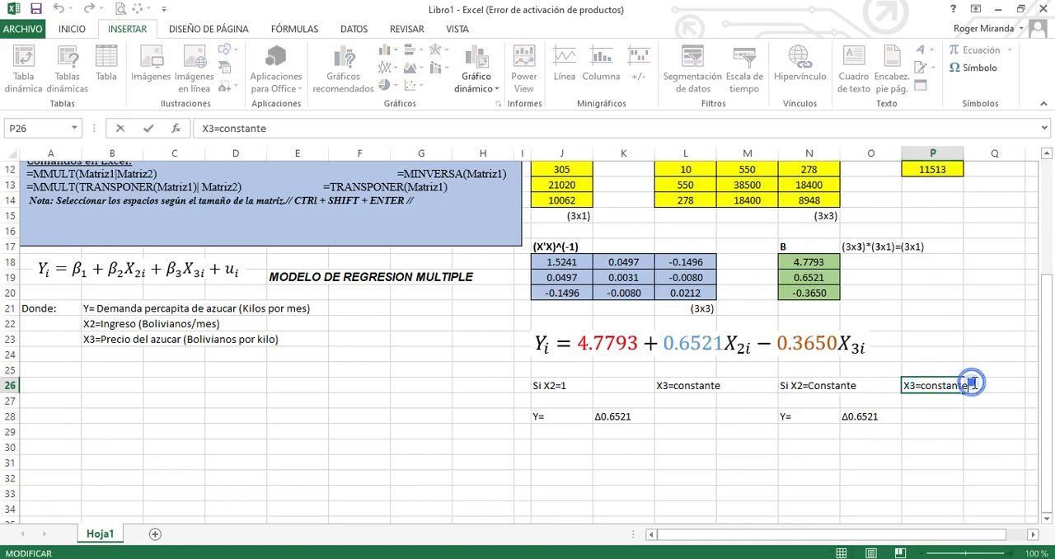
pyautogui.press('BackSpace')
pyautogui.press('BackSpace')
pyautogui.press('BackSpace')
pyautogui.press('BackSpace')
pyautogui.press('BackSpace')
pyautogui.press('BackSpace')
pyautogui.press('BackSpace')
pyautogui.press('BackSpace')
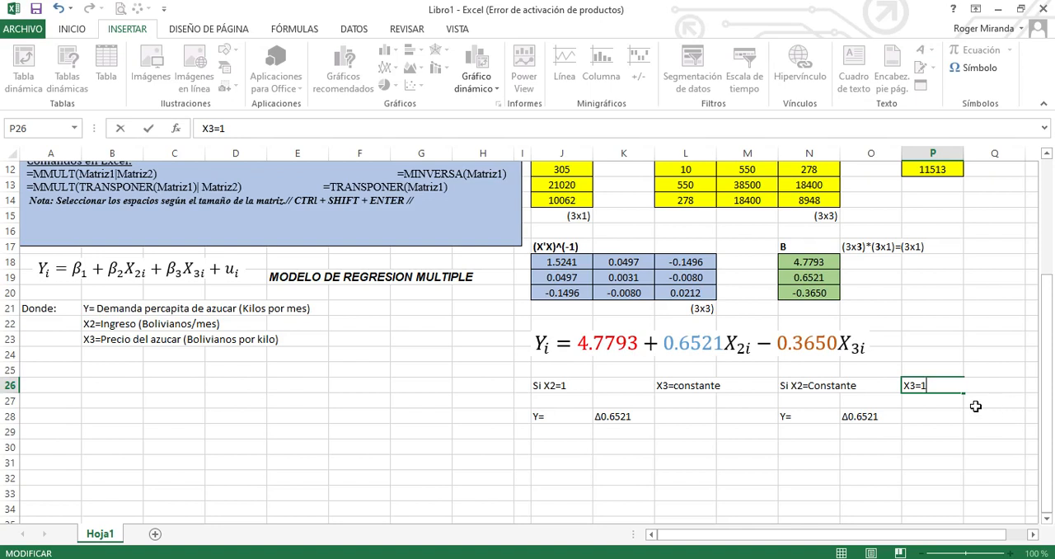
pyautogui.click(875, 430)
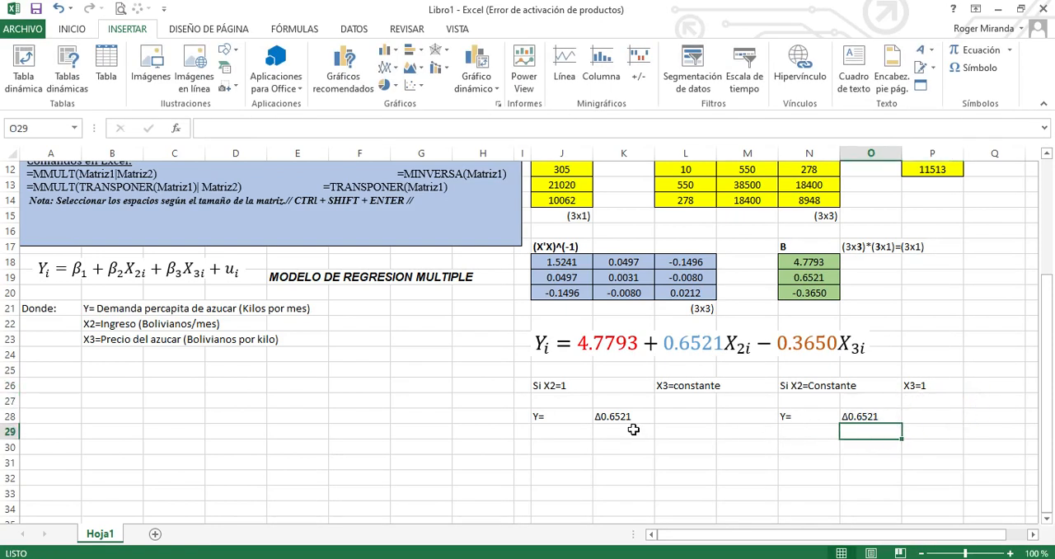
pyautogui.click(798, 416)
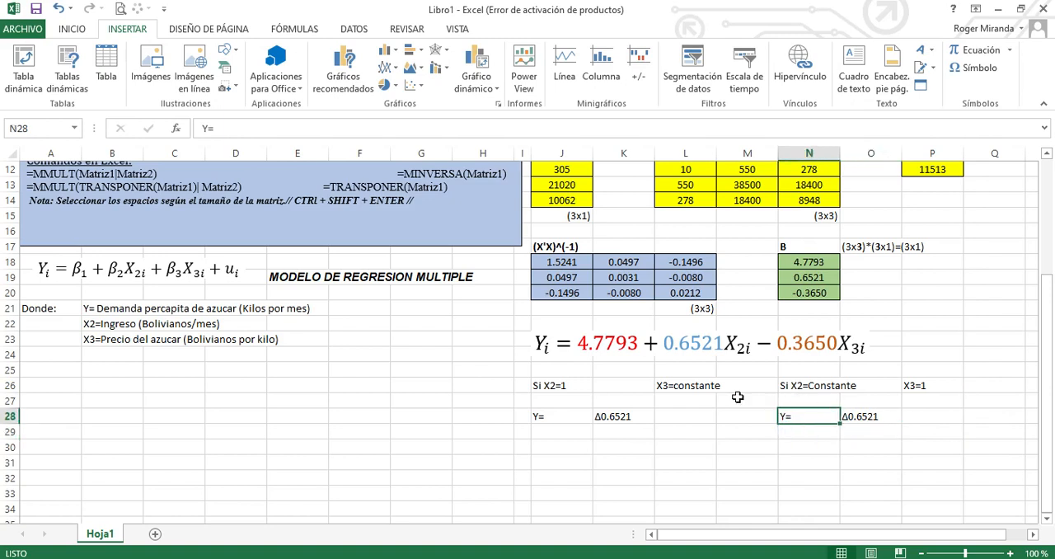
# Fill the first interpretation block J26:L28 with a light gold colour
pyautogui.moveTo(565, 385); pyautogui.dragTo(683, 415)
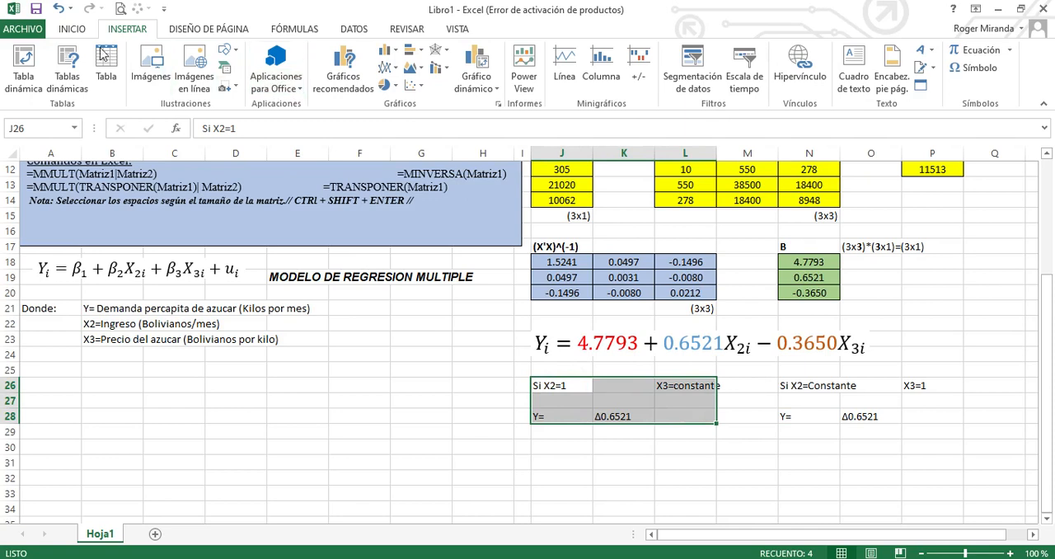
pyautogui.click(72, 28)
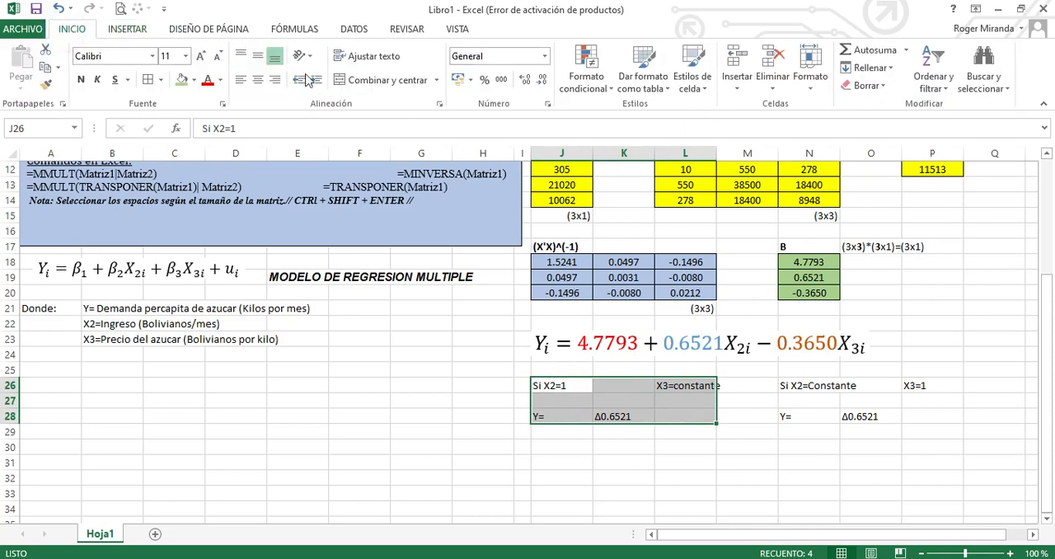
pyautogui.click(194, 79)
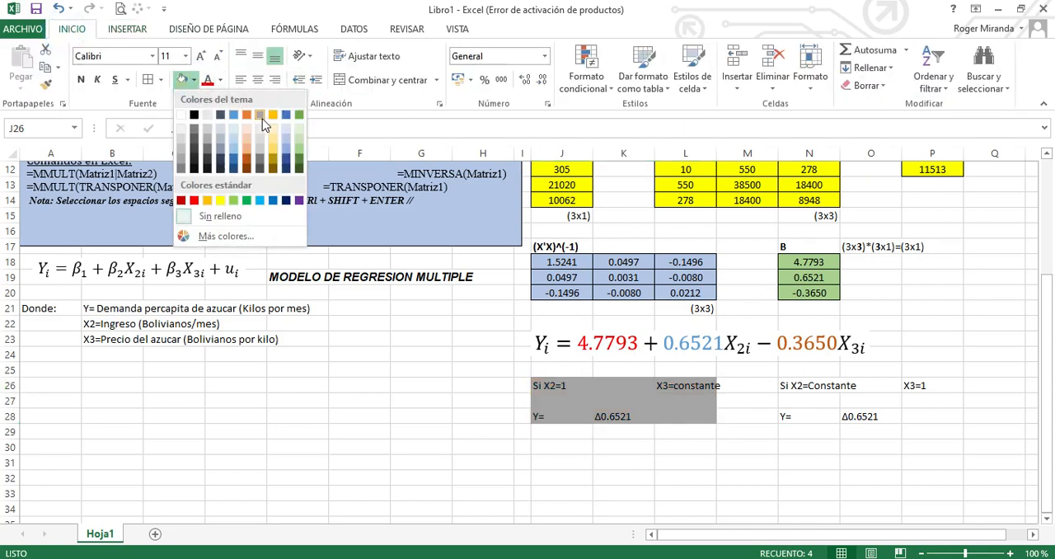
pyautogui.click(273, 143)
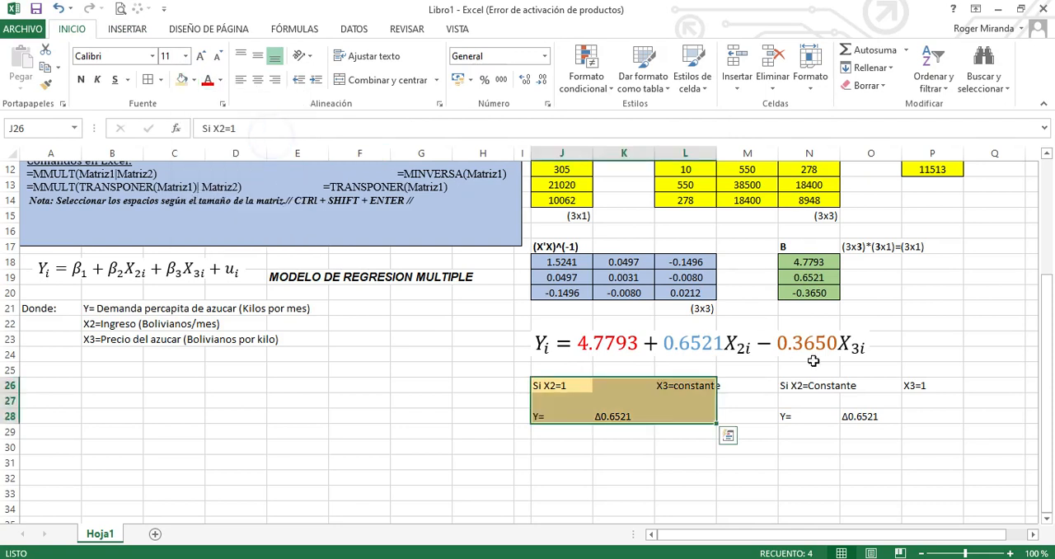
# Fill the second interpretation block N26:P28 with a light orange colour
pyautogui.click(804, 394)
pyautogui.moveTo(800, 393); pyautogui.dragTo(948, 417)
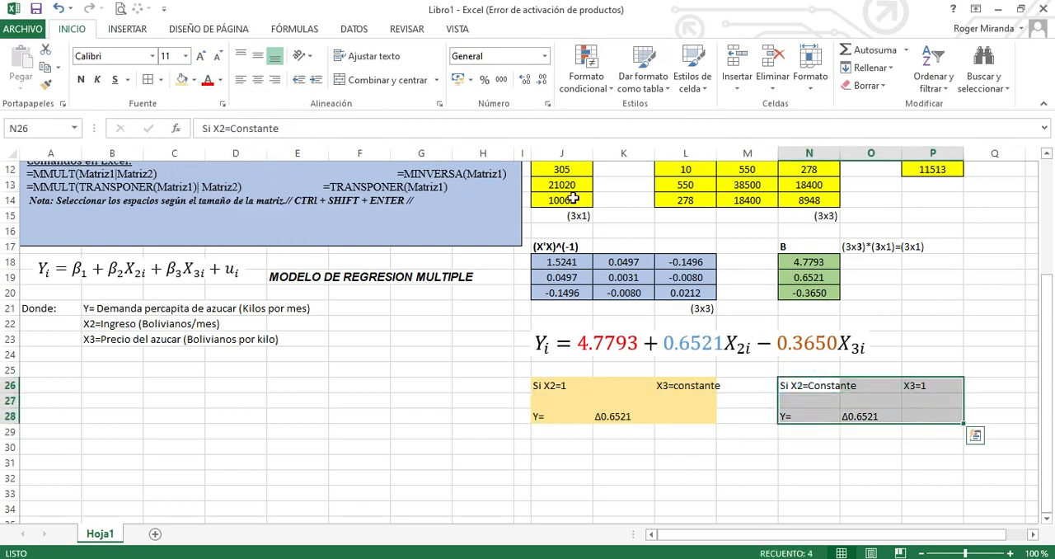
pyautogui.click(194, 79)
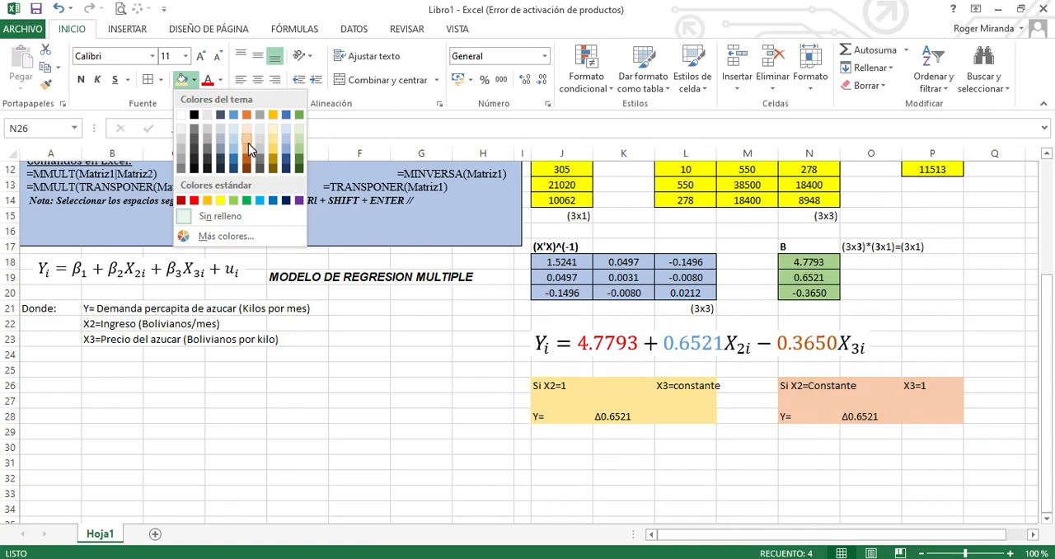
pyautogui.click(248, 144)
pyautogui.click(811, 411)
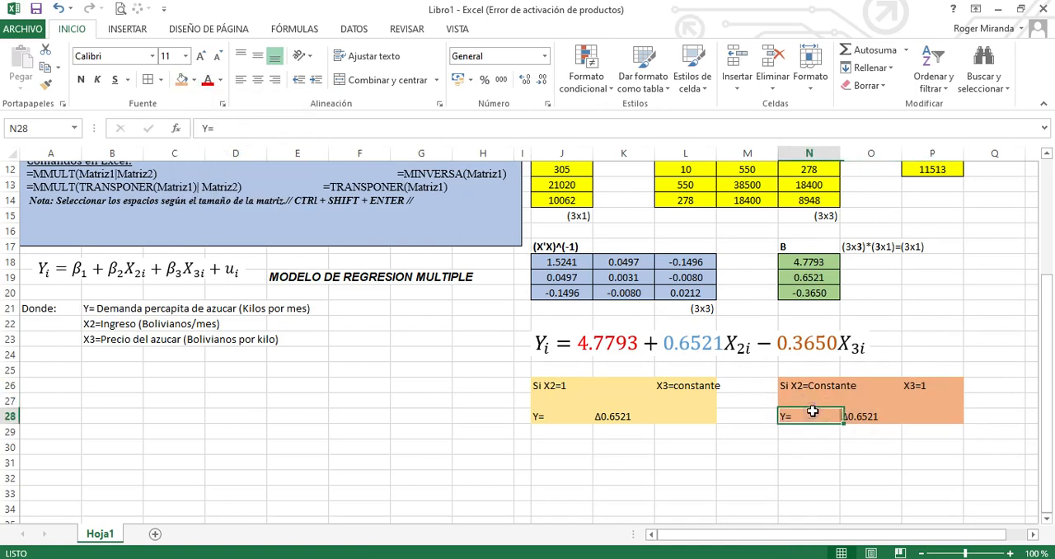
pyautogui.click(847, 462)
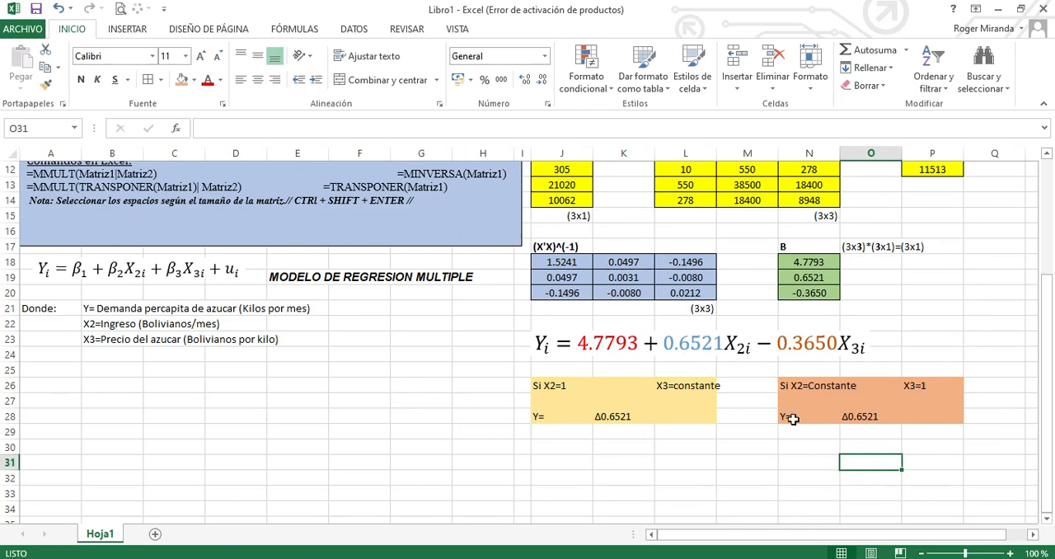
# Replace the value in O28 with "Δ-0.3650", inserting the Greek capital delta as a symbol
pyautogui.doubleClick(852, 416)
pyautogui.click(903, 420)
pyautogui.press('BackSpace')
pyautogui.press('BackSpace')
pyautogui.press('BackSpace')
pyautogui.press('BackSpace')
pyautogui.press('BackSpace')
pyautogui.press('BackSpace')
pyautogui.press('BackSpace')
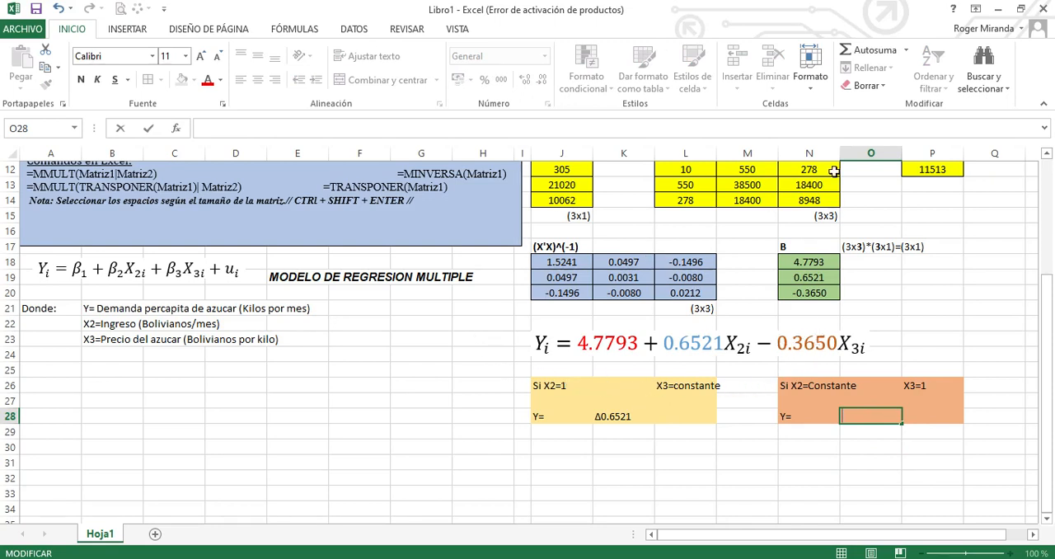
pyautogui.click(127, 29)
pyautogui.click(974, 68)
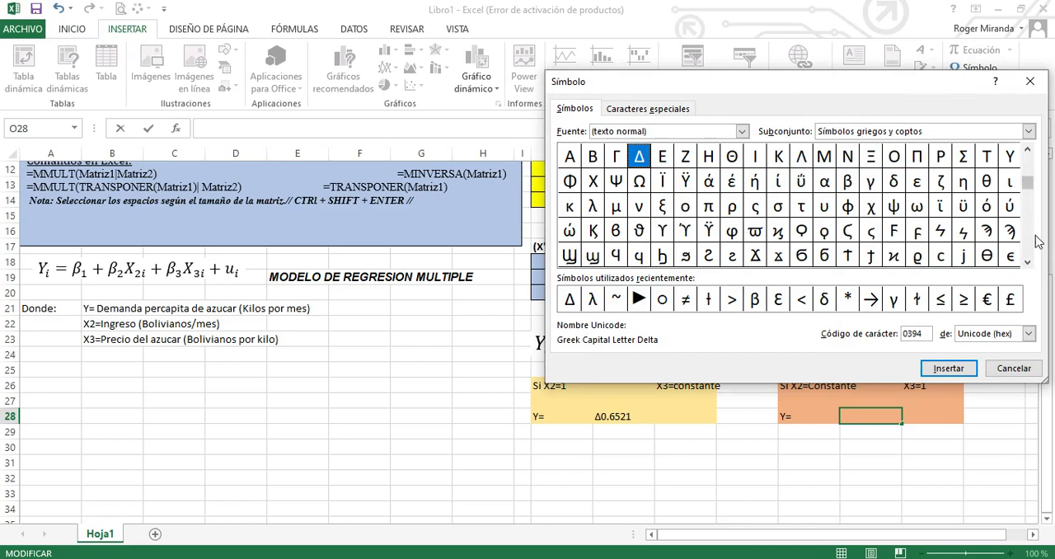
pyautogui.click(1027, 262)
pyautogui.click(1028, 262)
pyautogui.click(1028, 262)
pyautogui.click(1027, 262)
pyautogui.click(1028, 262)
pyautogui.click(1028, 262)
pyautogui.click(1029, 262)
pyautogui.click(1028, 262)
pyautogui.click(1029, 262)
pyautogui.click(1028, 262)
pyautogui.click(1029, 262)
pyautogui.click(1028, 262)
pyautogui.click(1029, 262)
pyautogui.click(1029, 262)
pyautogui.click(1029, 262)
pyautogui.click(1029, 262)
pyautogui.click(1029, 262)
pyautogui.click(1029, 262)
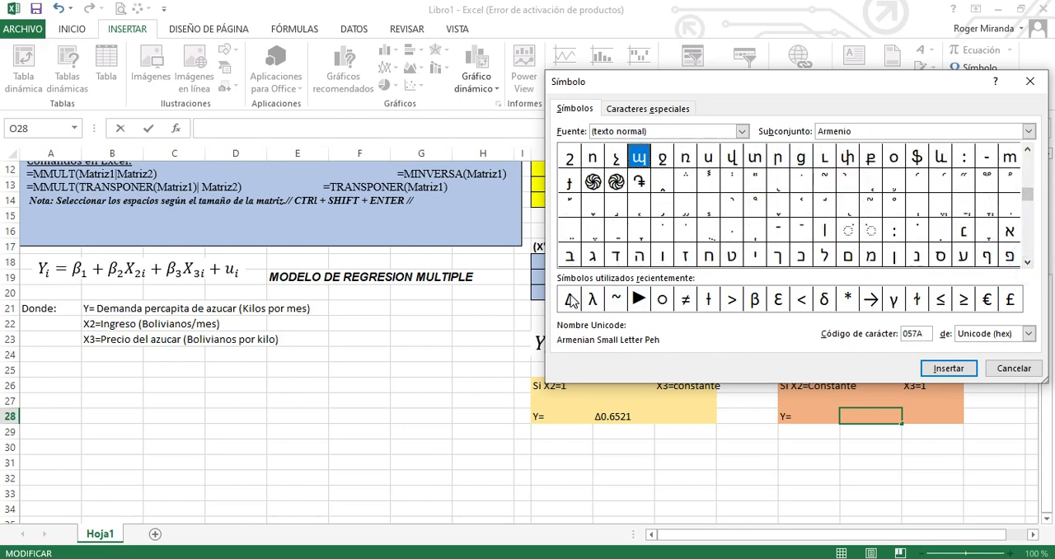
pyautogui.click(570, 302)
pyautogui.click(971, 367)
pyautogui.click(1015, 371)
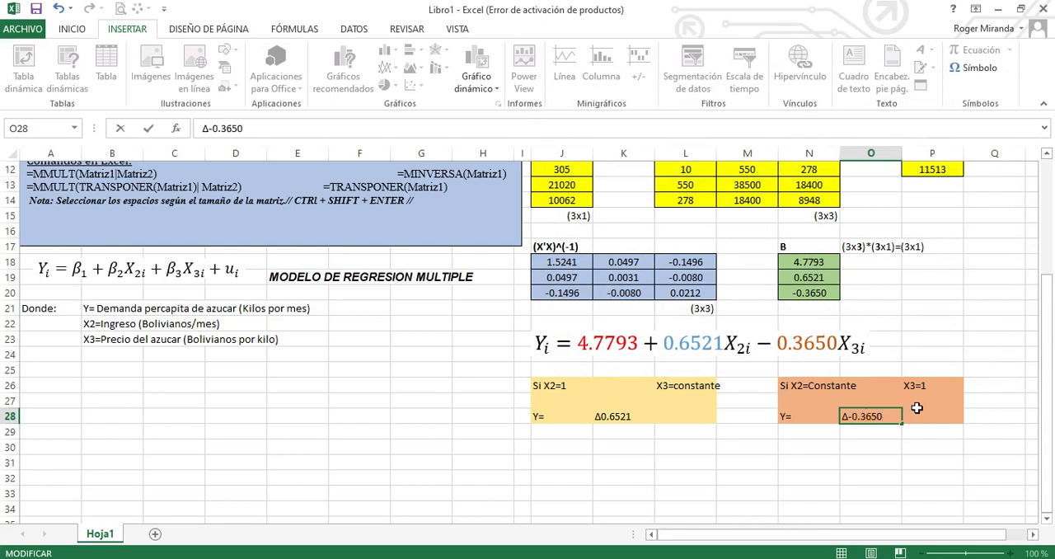
pyautogui.press('Return')
pyautogui.click(876, 460)
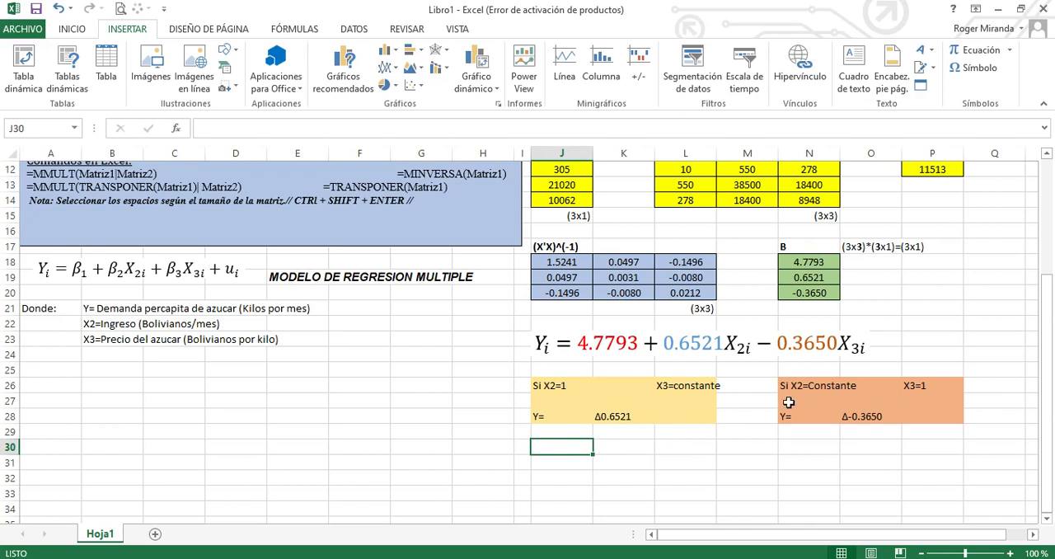
# Copy the interpretation block J26:L28 and paste it at J30
pyautogui.moveTo(557, 385); pyautogui.dragTo(672, 415)
pyautogui.hotkey('ctrl', 'c')
pyautogui.click(565, 446)
pyautogui.hotkey('ctrl', 'b')
pyautogui.click(977, 193)
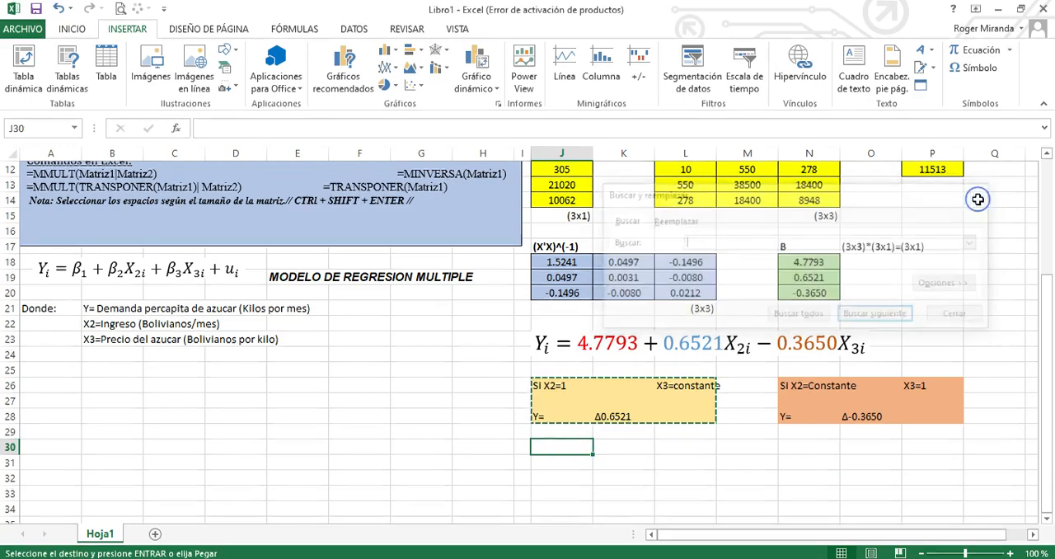
pyautogui.hotkey('ctrl', 'v')
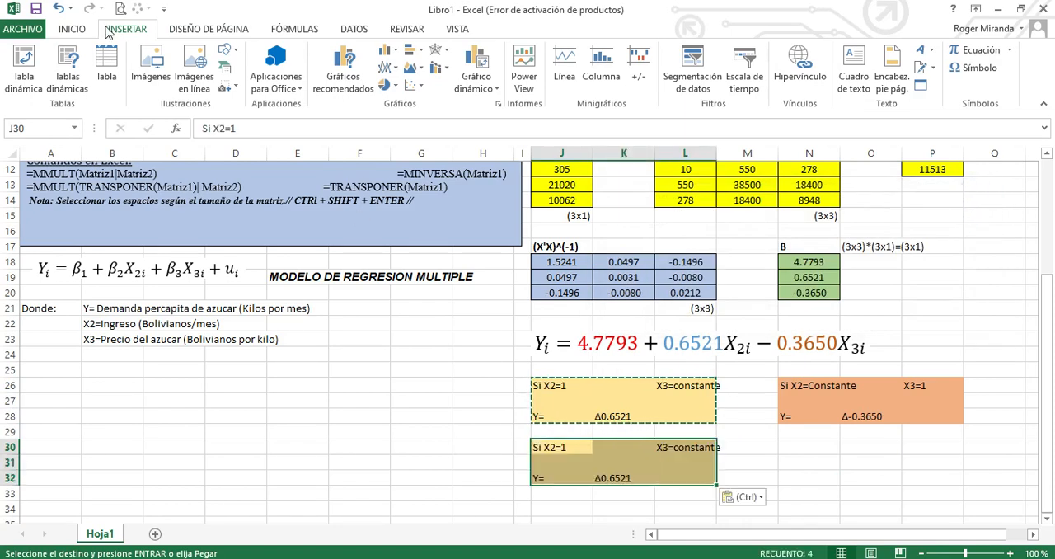
# Fill the pasted block J30:L32 with light gray
pyautogui.click(73, 31)
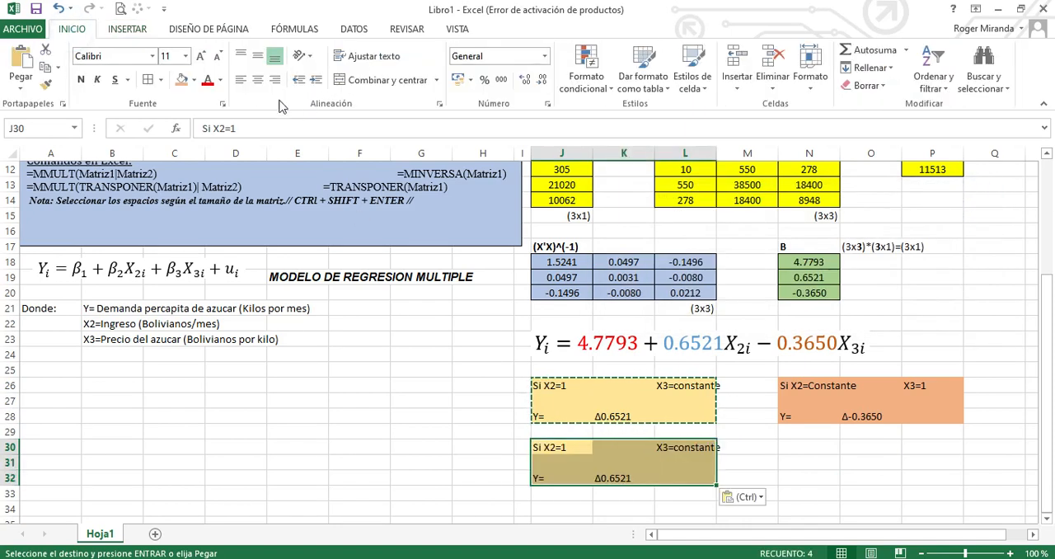
pyautogui.click(194, 80)
pyautogui.click(261, 159)
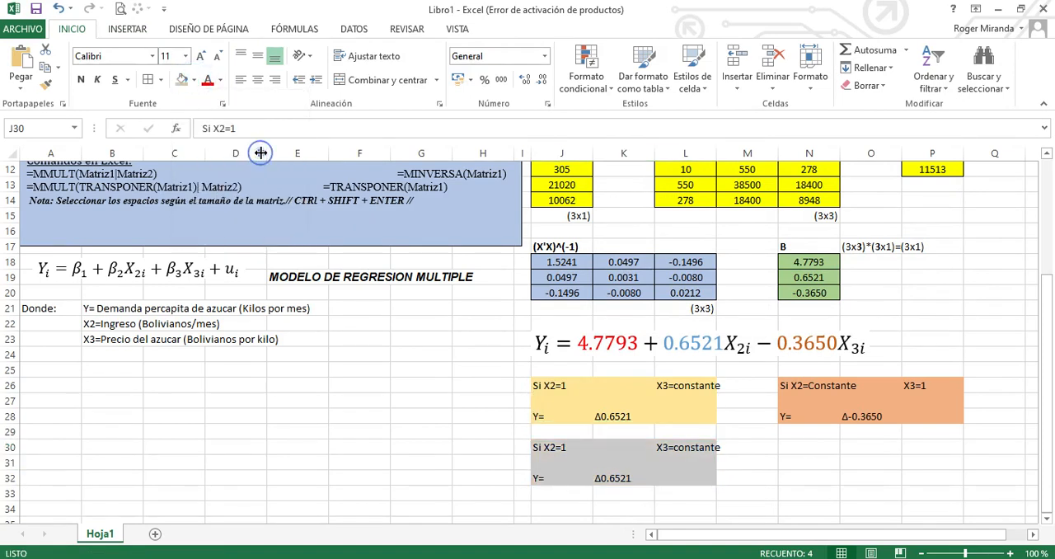
pyautogui.click(614, 417)
# Change the conditions in the gray block to "Si X2=0" in J30 and "X3=0" in L30
pyautogui.click(575, 449)
pyautogui.doubleClick(574, 449)
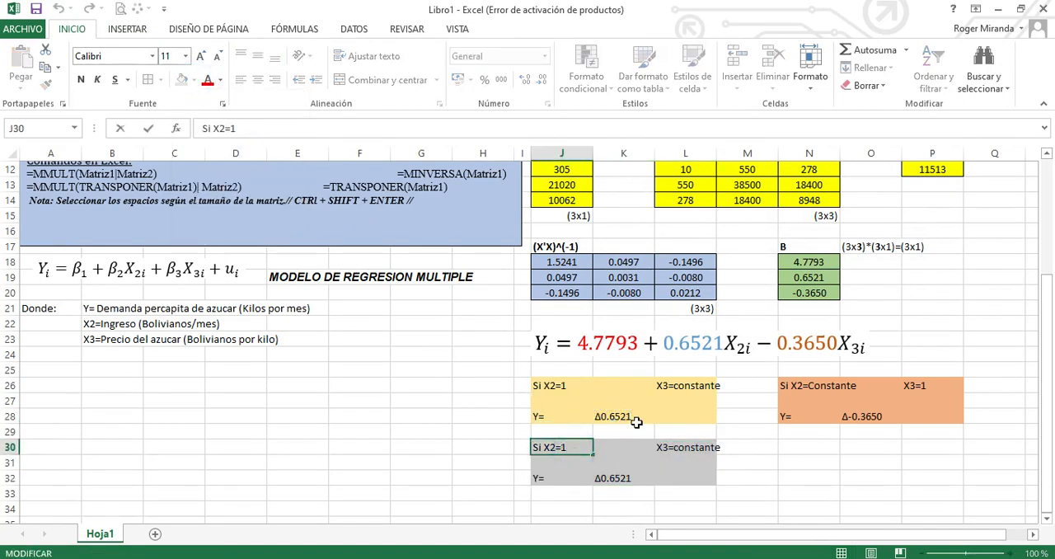
pyautogui.press('BackSpace')
pyautogui.click(689, 447)
pyautogui.doubleClick(689, 447)
pyautogui.press('BackSpace')
pyautogui.press('BackSpace')
pyautogui.press('BackSpace')
pyautogui.press('BackSpace')
pyautogui.press('BackSpace')
pyautogui.press('BackSpace')
pyautogui.press('BackSpace')
pyautogui.press('BackSpace')
pyautogui.press('BackSpace')
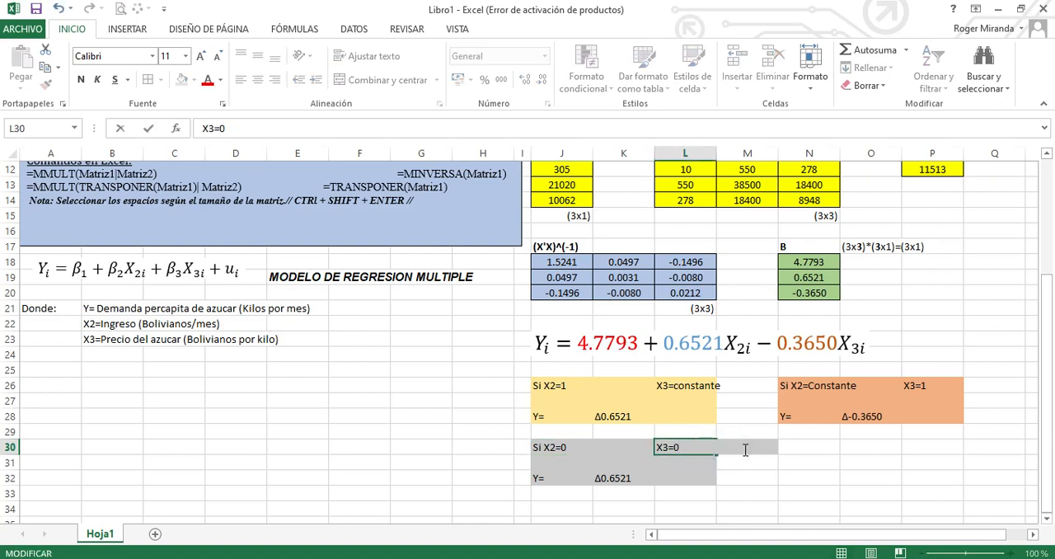
pyautogui.press('Return')
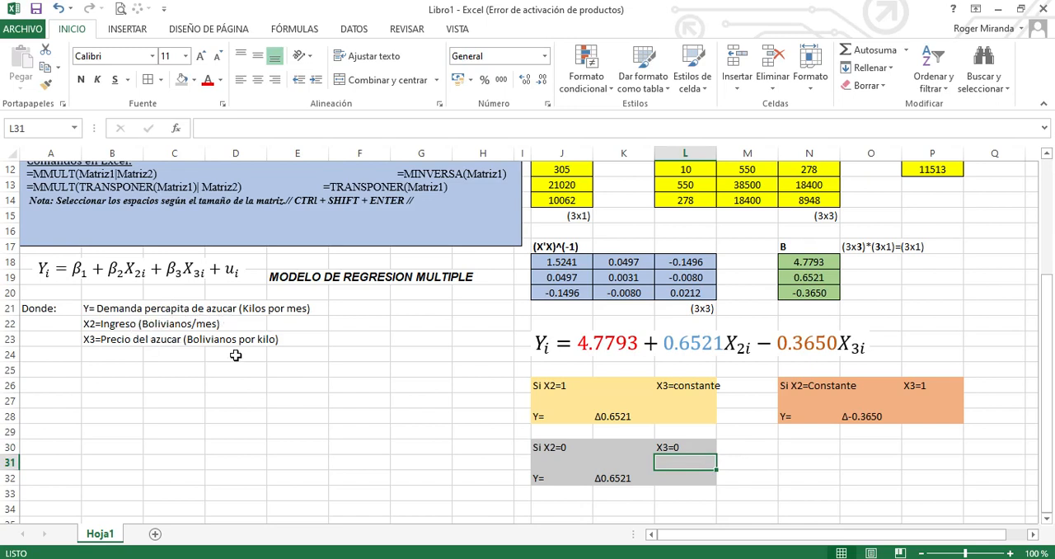
# Set the Y value in K32 to 4.7793 and enter the unit "Kilos por mes" in L32
pyautogui.doubleClick(602, 476)
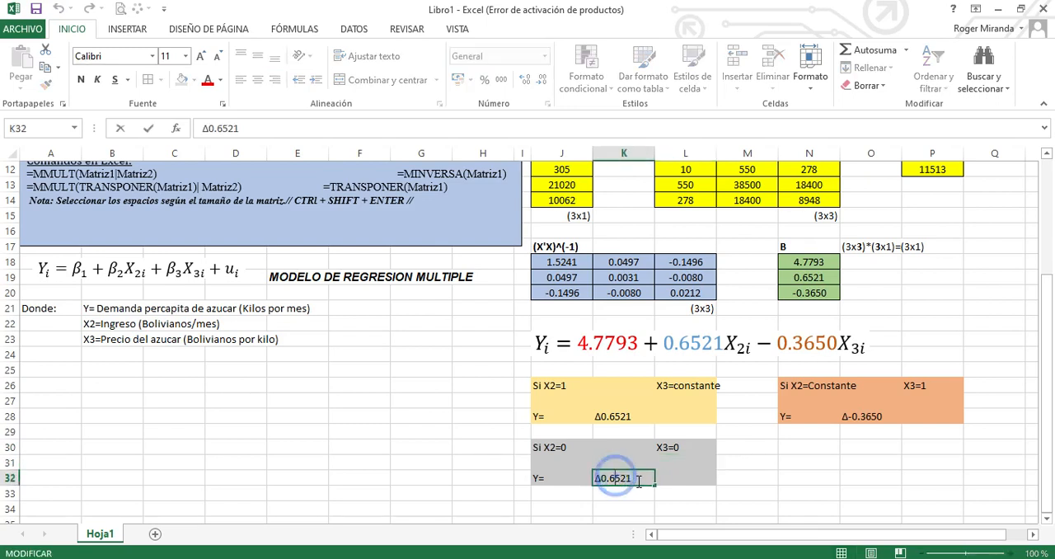
pyautogui.press('BackSpace')
pyautogui.press('BackSpace')
pyautogui.press('BackSpace')
pyautogui.press('BackSpace')
pyautogui.press('BackSpace')
pyautogui.press('BackSpace')
pyautogui.press('BackSpace')
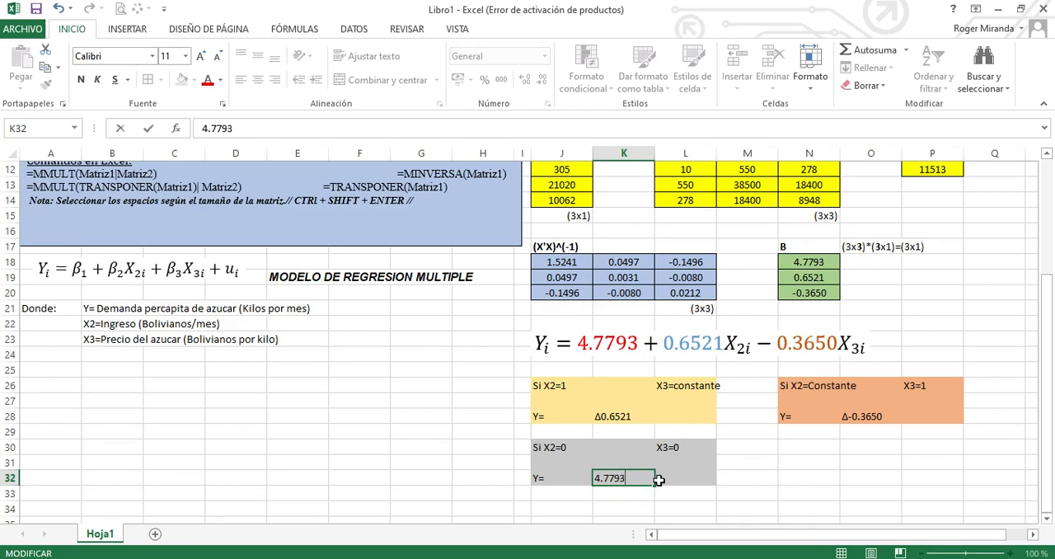
pyautogui.click(669, 483)
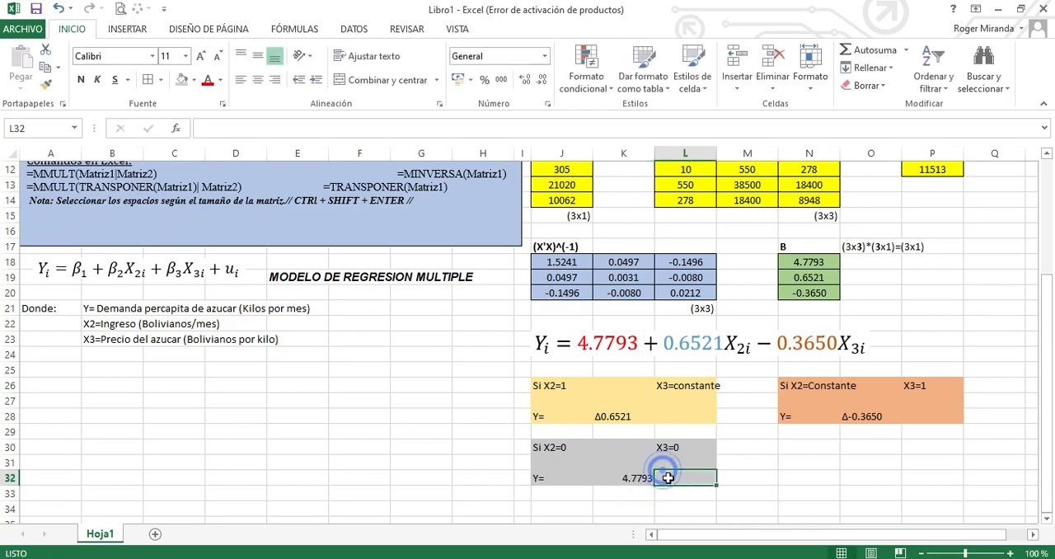
pyautogui.write('Kil')
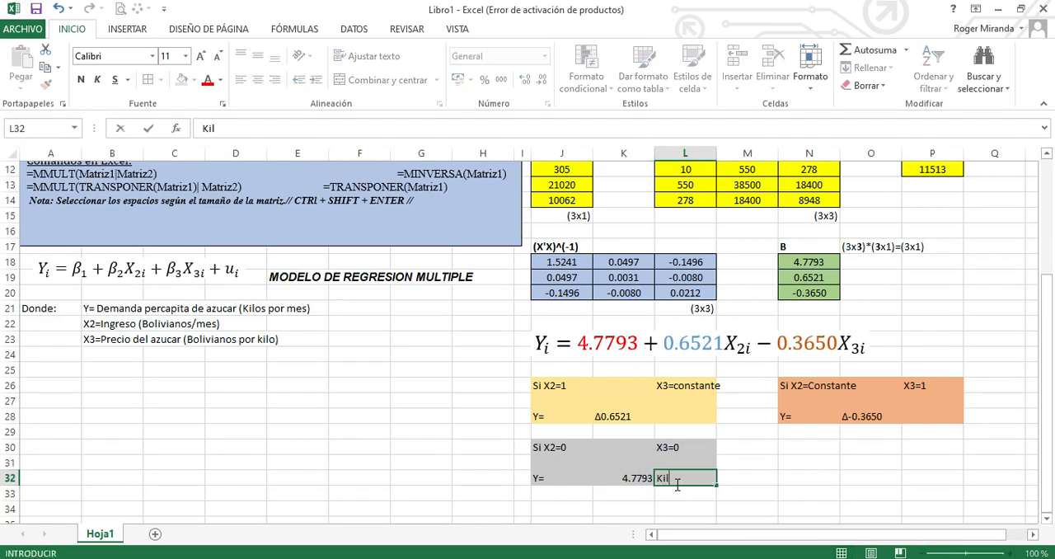
pyautogui.write('os por mes')
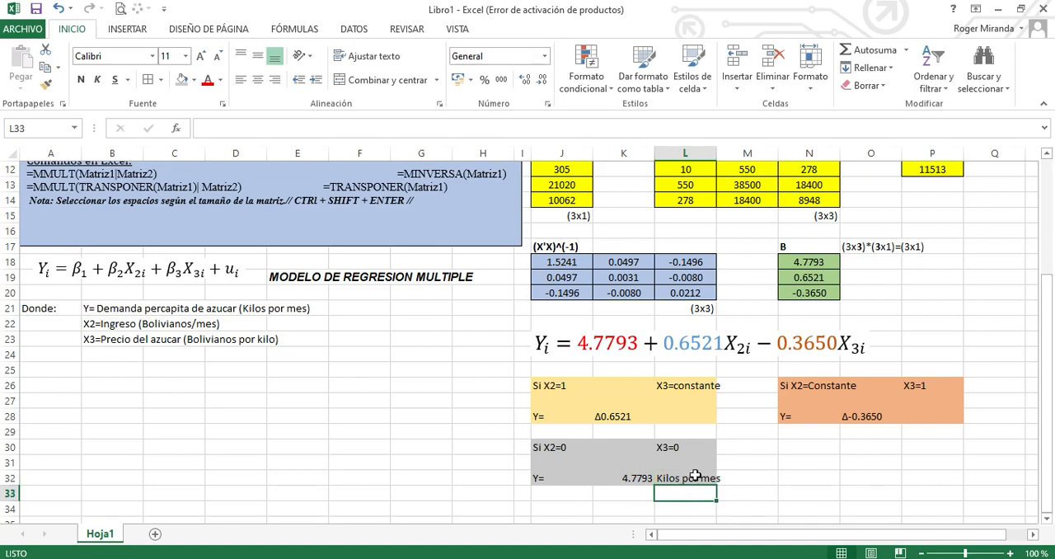
# Left-align the Y value in K32
pyautogui.click(639, 477)
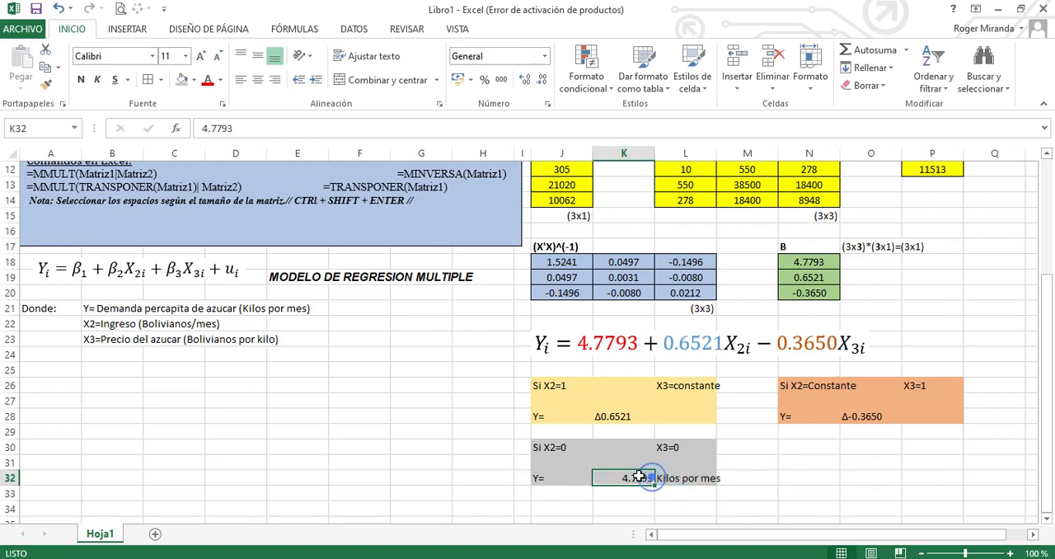
pyautogui.click(239, 80)
pyautogui.click(803, 504)
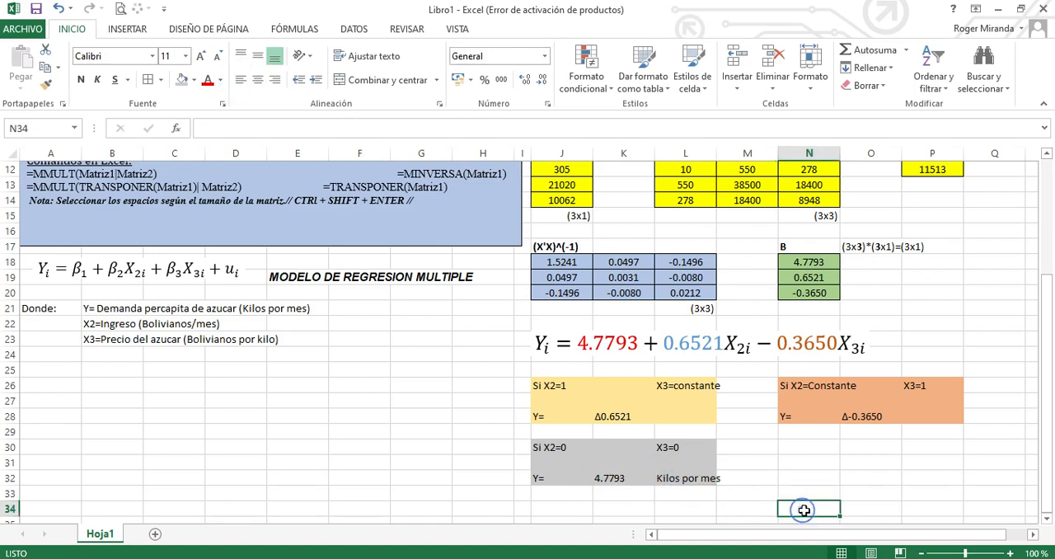
pyautogui.click(754, 463)
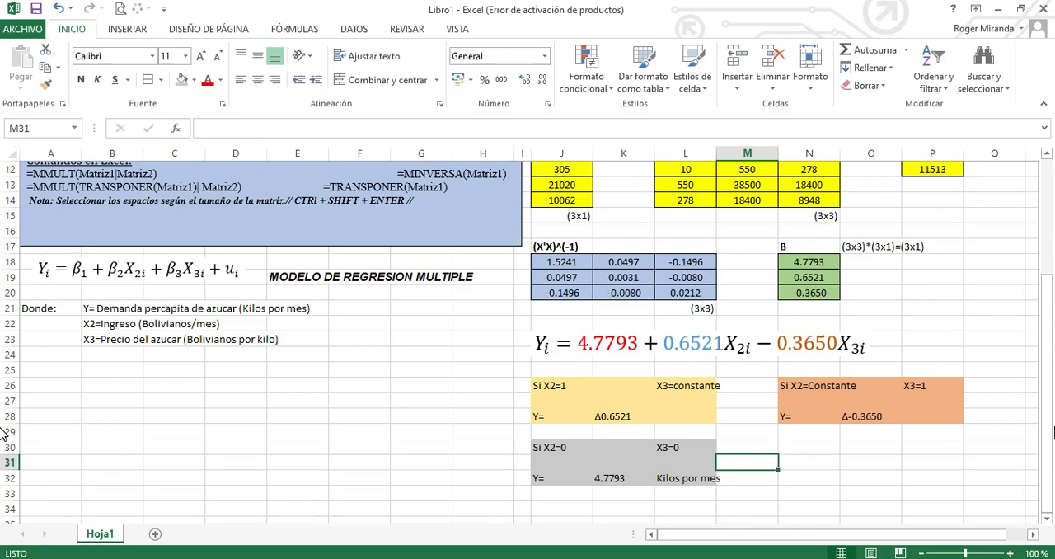
pyautogui.moveTo(1050, 394)
pyautogui.mouseDown()
pyautogui.moveTo(1050, 290)
pyautogui.moveTo(1051, 381)
pyautogui.mouseUp()
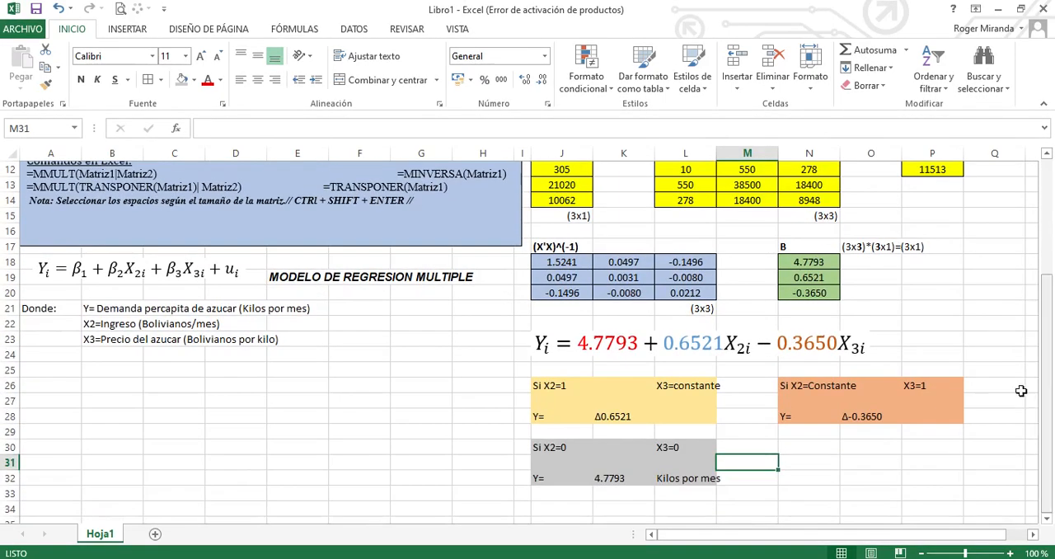